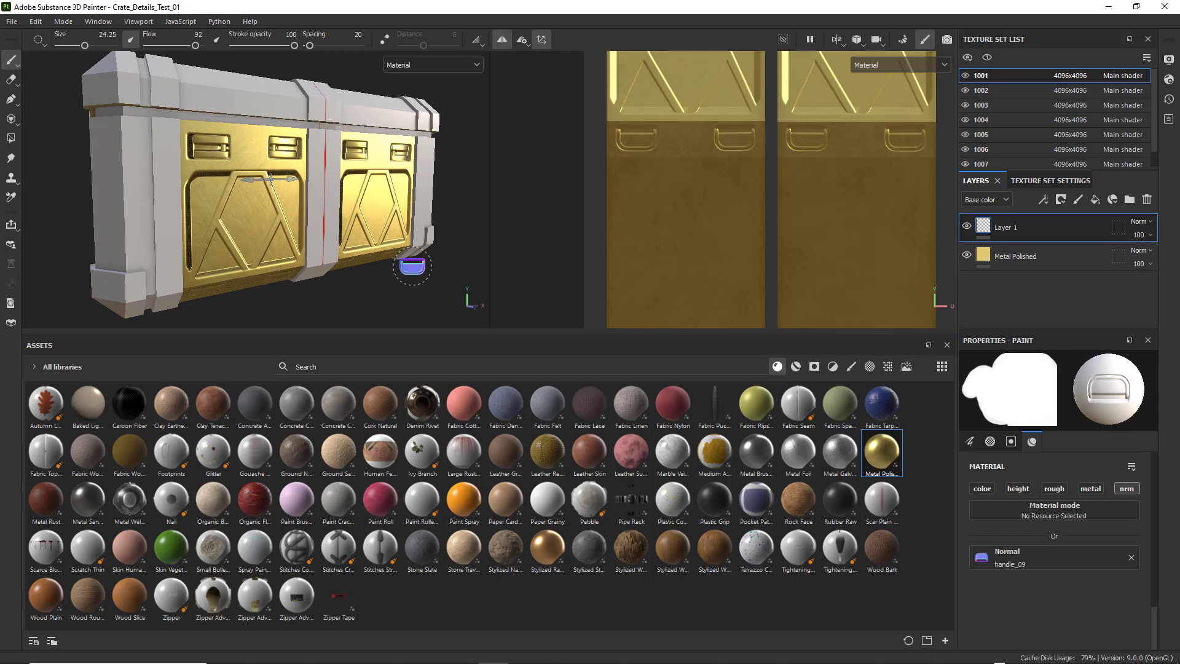
Examine the gold front panels of the crate and their recessed details up close from several angles
{"action": "scroll", "coordinate": [347, 263], "scroll_direction": "up", "scroll_amount": 5}
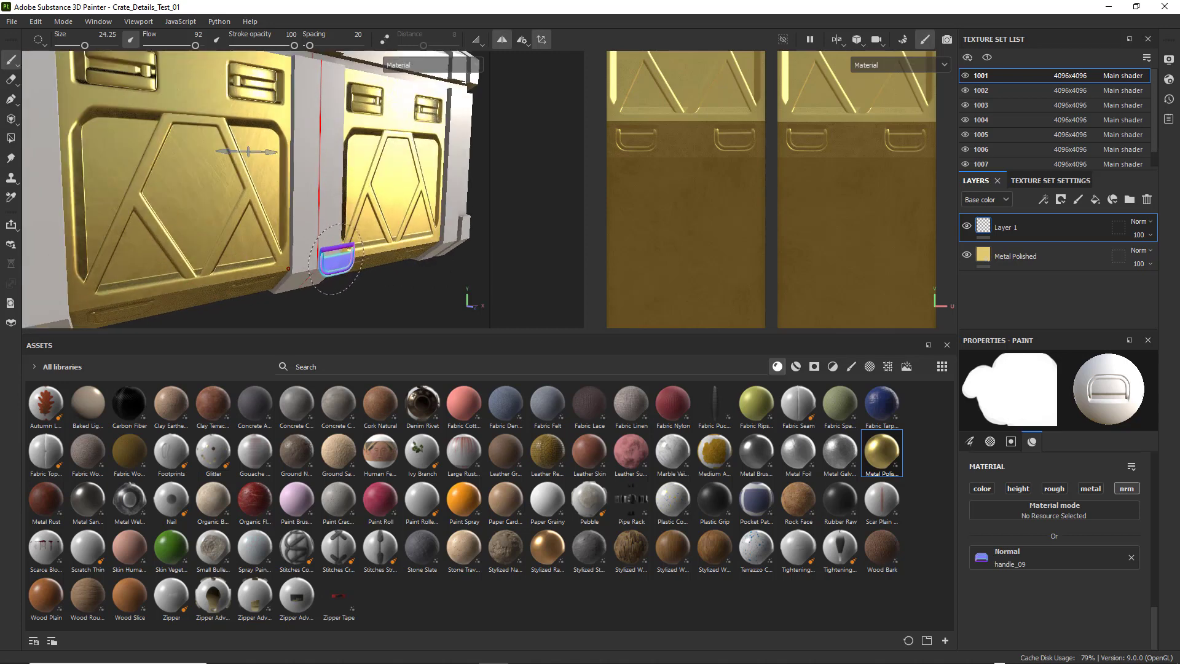
{"action": "mouse_move", "coordinate": [335, 259]}
{"action": "left_mouse_down", "text": "alt"}
{"action": "mouse_move", "coordinate": [348, 247]}
{"action": "mouse_move", "coordinate": [316, 233]}
{"action": "mouse_move", "coordinate": [335, 253]}
{"action": "mouse_move", "coordinate": [342, 242]}
{"action": "left_mouse_up", "text": "alt"}
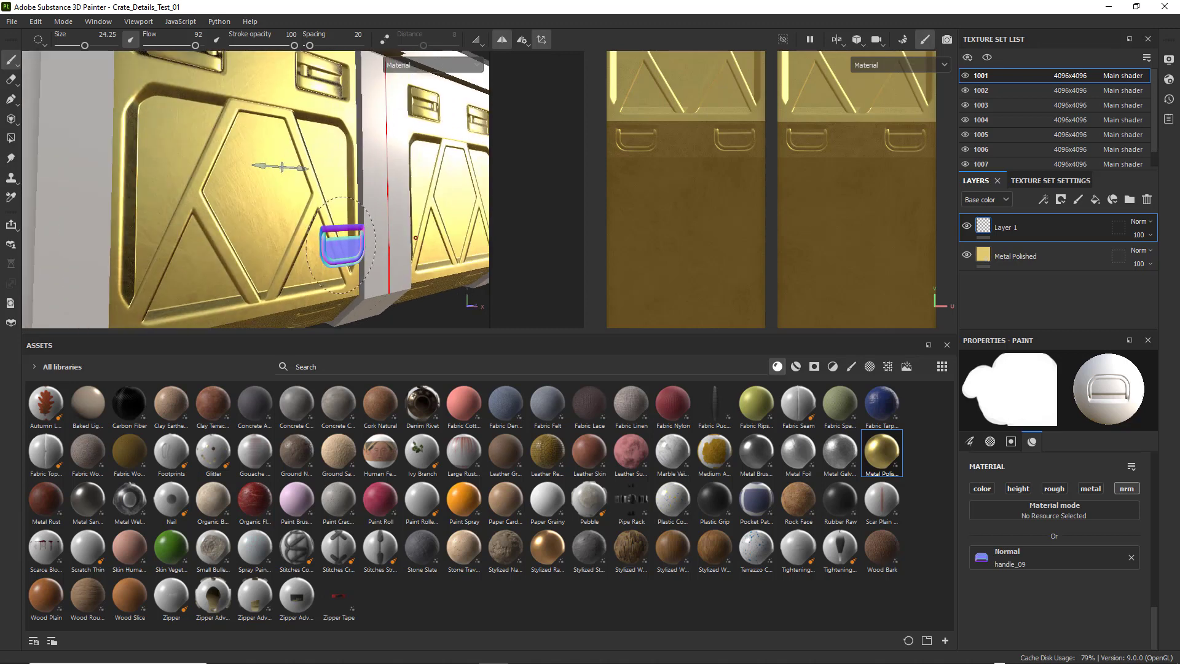
{"action": "mouse_move", "coordinate": [370, 202]}
{"action": "left_mouse_down", "text": "alt"}
{"action": "mouse_move", "coordinate": [393, 240]}
{"action": "mouse_move", "coordinate": [357, 179]}
{"action": "left_mouse_up", "text": "alt"}
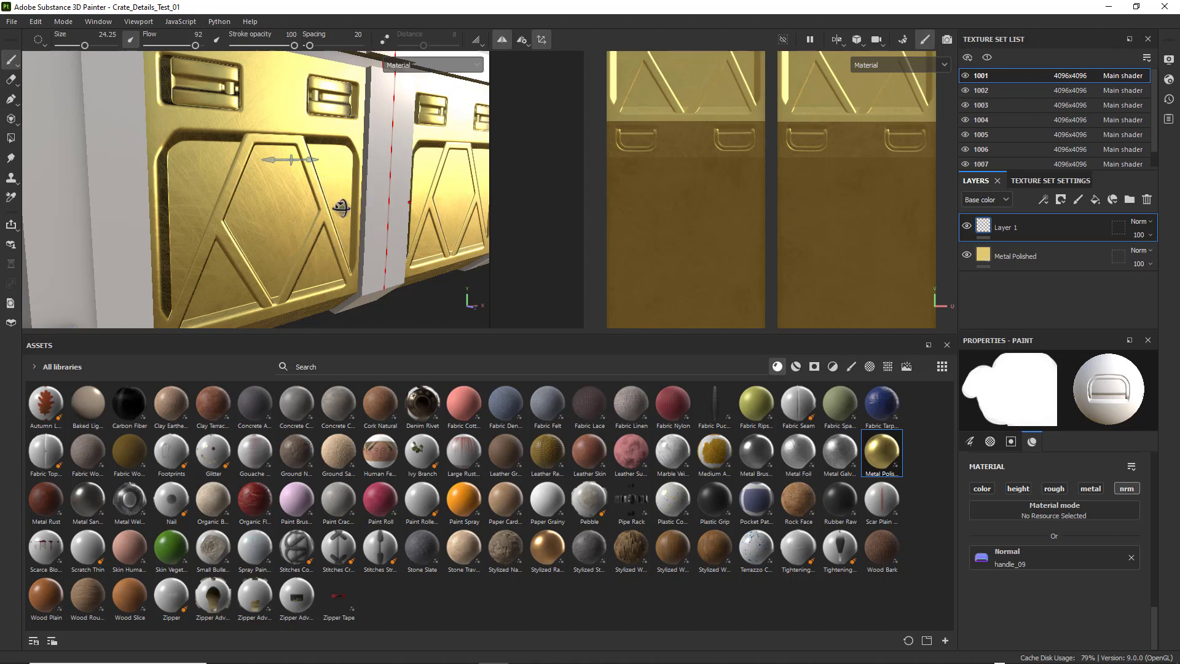
{"action": "left_click_drag", "start_coordinate": [341, 207], "coordinate": [364, 177], "text": "alt"}
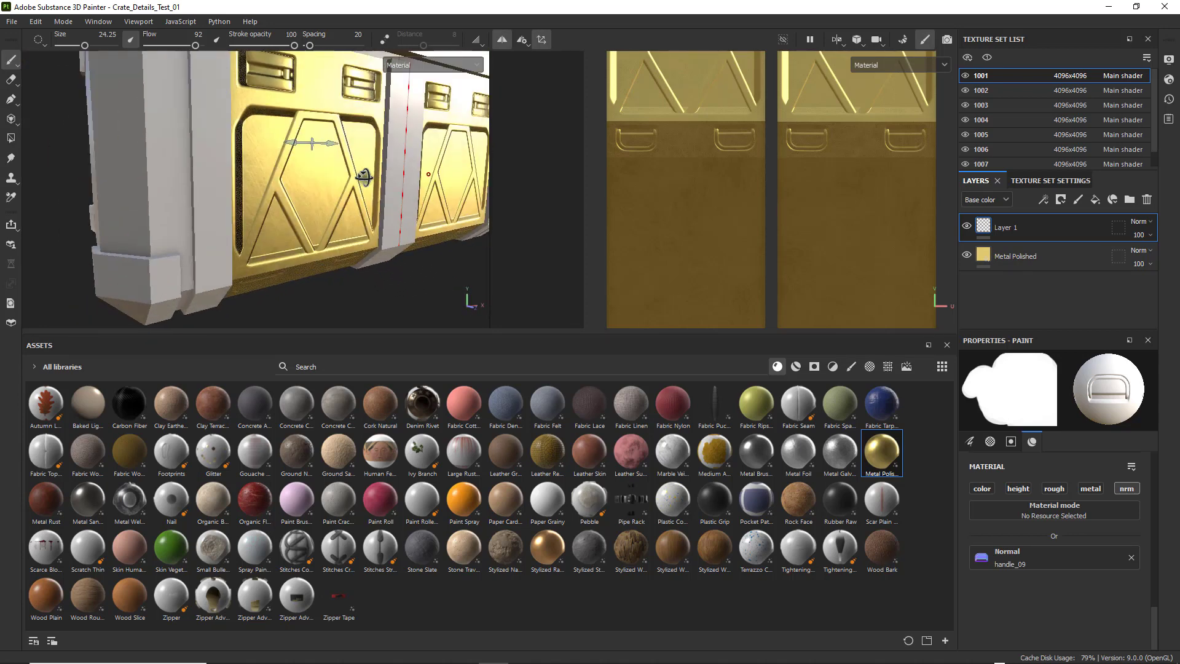
{"action": "middle_click_drag", "start_coordinate": [365, 177], "coordinate": [352, 196], "text": "alt"}
{"action": "mouse_move", "coordinate": [355, 200]}
{"action": "left_mouse_down", "text": "alt"}
{"action": "mouse_move", "coordinate": [332, 175]}
{"action": "mouse_move", "coordinate": [354, 179]}
{"action": "left_mouse_up", "text": "alt"}
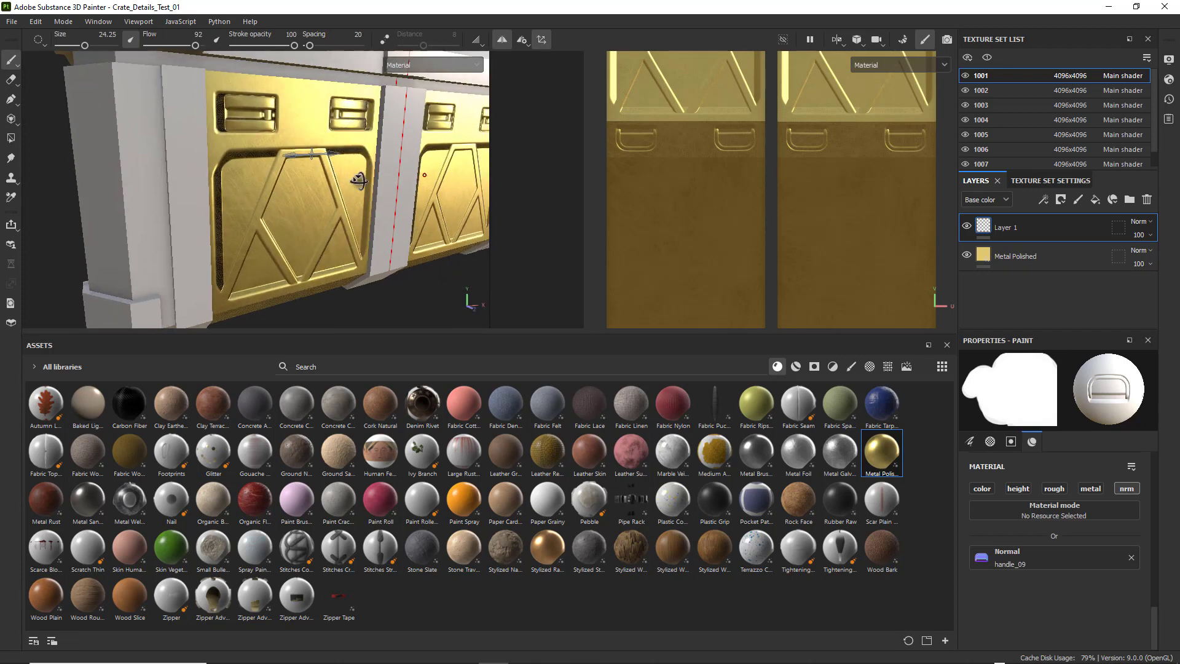
{"action": "middle_click_drag", "start_coordinate": [355, 178], "coordinate": [369, 178], "text": "alt"}
{"action": "left_click_drag", "start_coordinate": [355, 167], "coordinate": [370, 190], "text": "alt"}
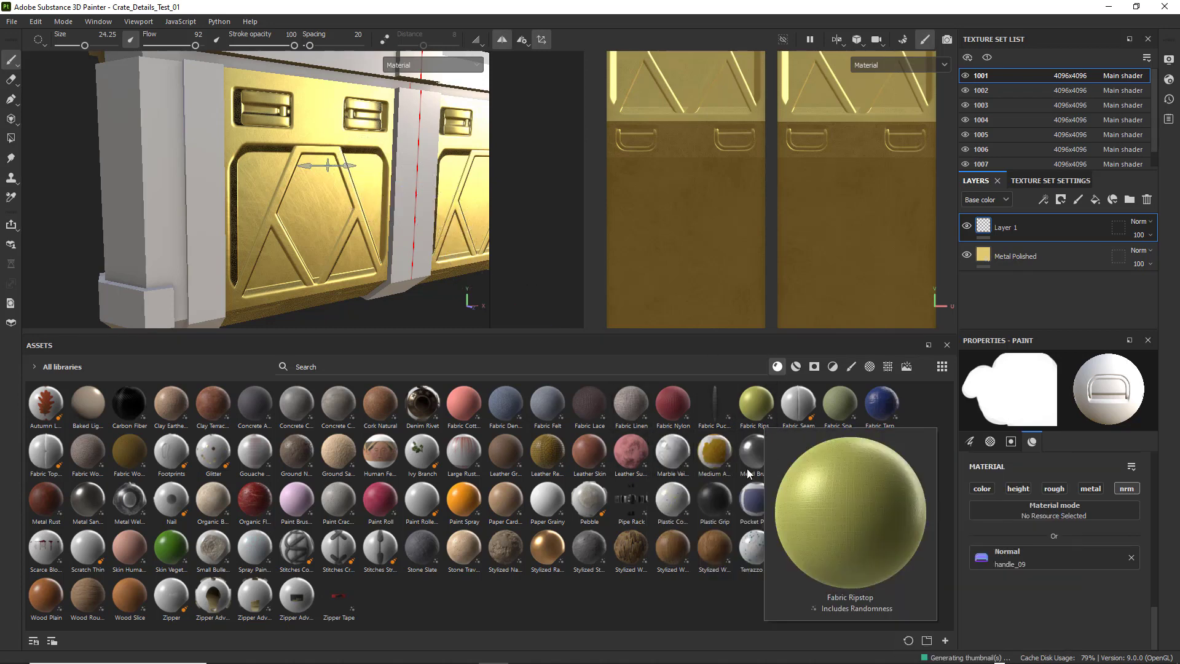
Add the Metal Brushed material as a fill layer over the crate's gold panels and give it a black mask
{"action": "mouse_move", "coordinate": [757, 458]}
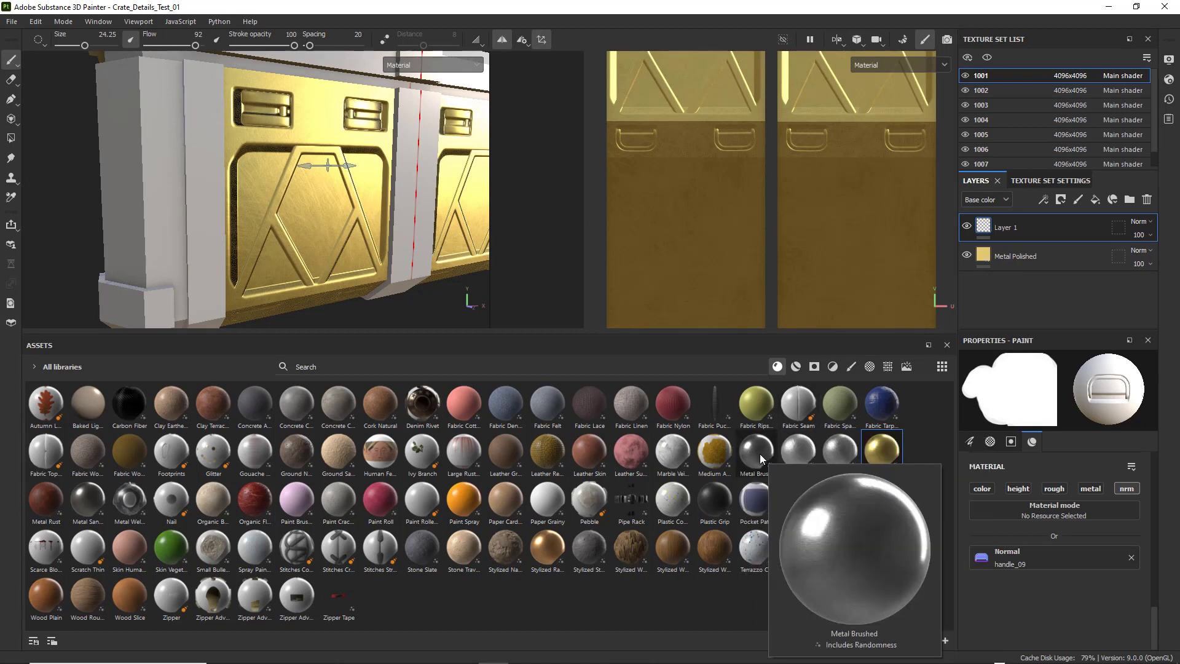
{"action": "mouse_move", "coordinate": [756, 457]}
{"action": "left_mouse_down"}
{"action": "mouse_move", "coordinate": [392, 272]}
{"action": "mouse_move", "coordinate": [320, 220]}
{"action": "left_mouse_up"}
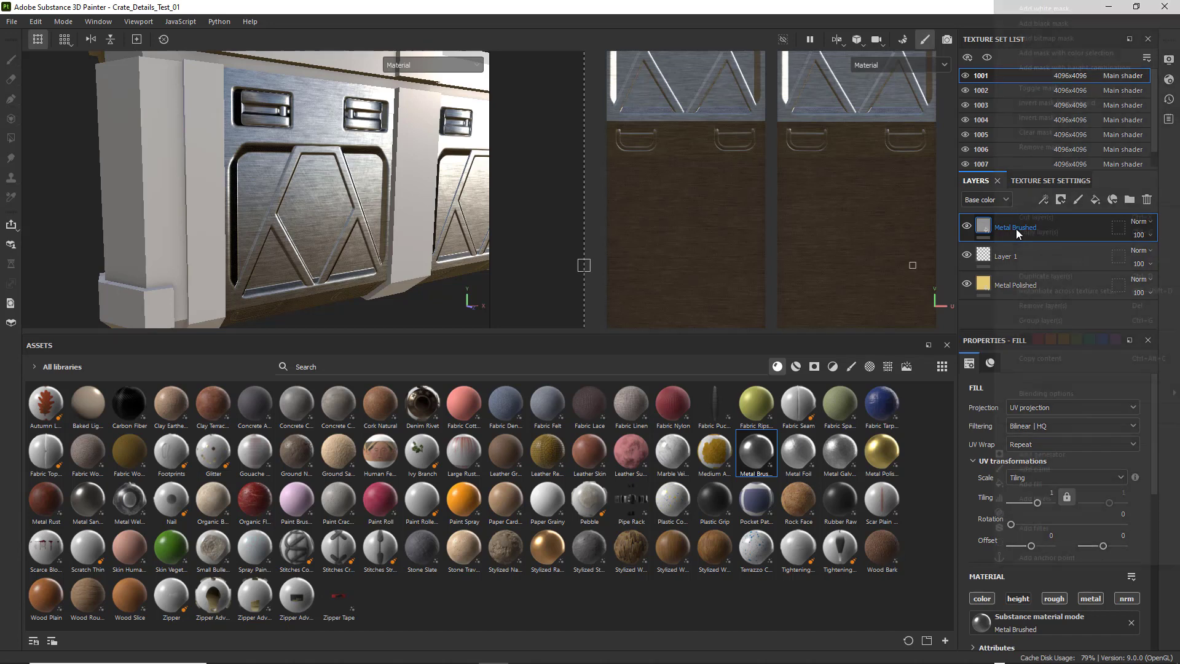
{"action": "right_click", "coordinate": [1015, 229]}
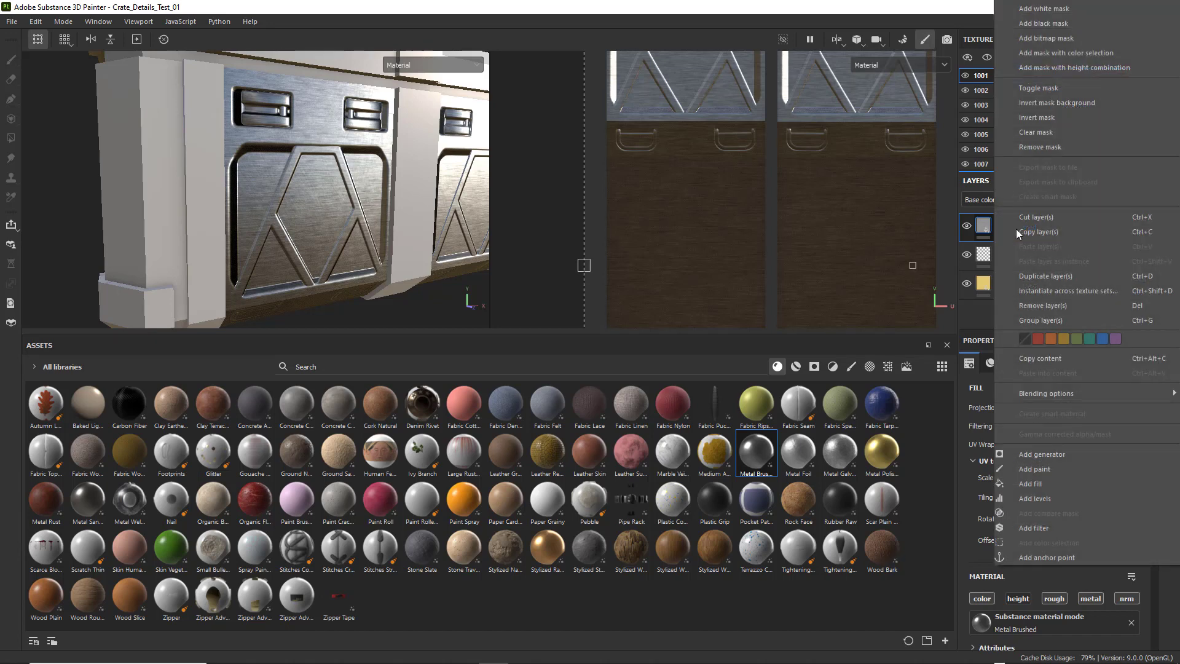
{"action": "left_click", "coordinate": [1045, 23]}
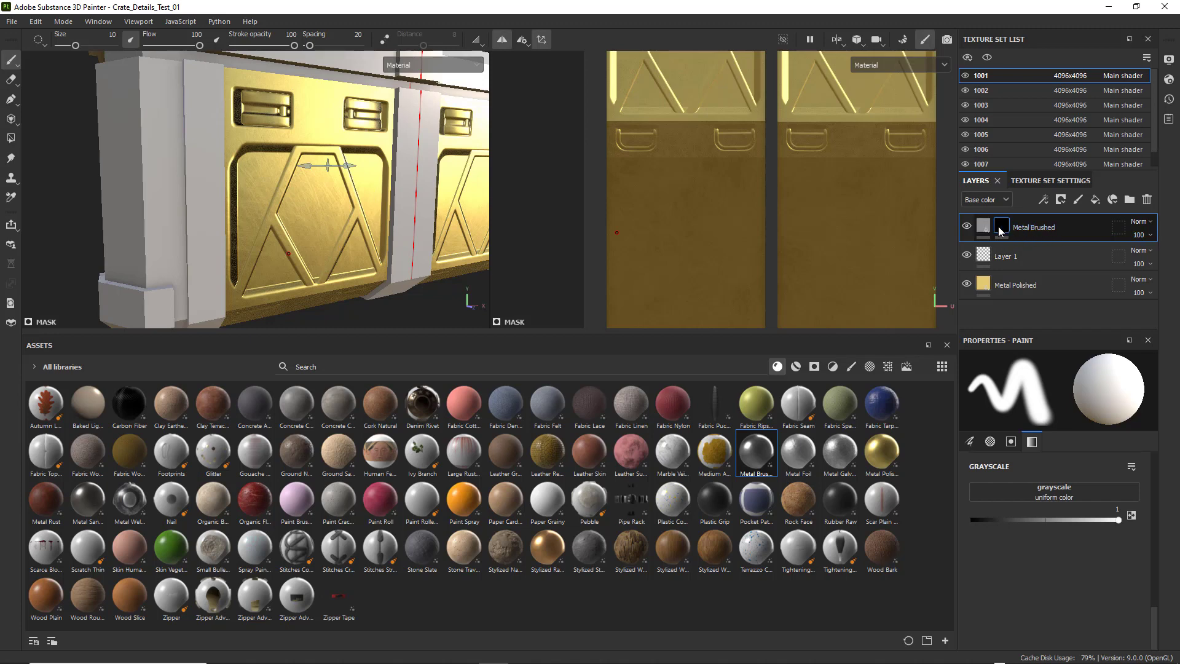
Add a Metal Edge Wear generator to the Metal Brushed layer's mask
{"action": "mouse_move", "coordinate": [996, 227]}
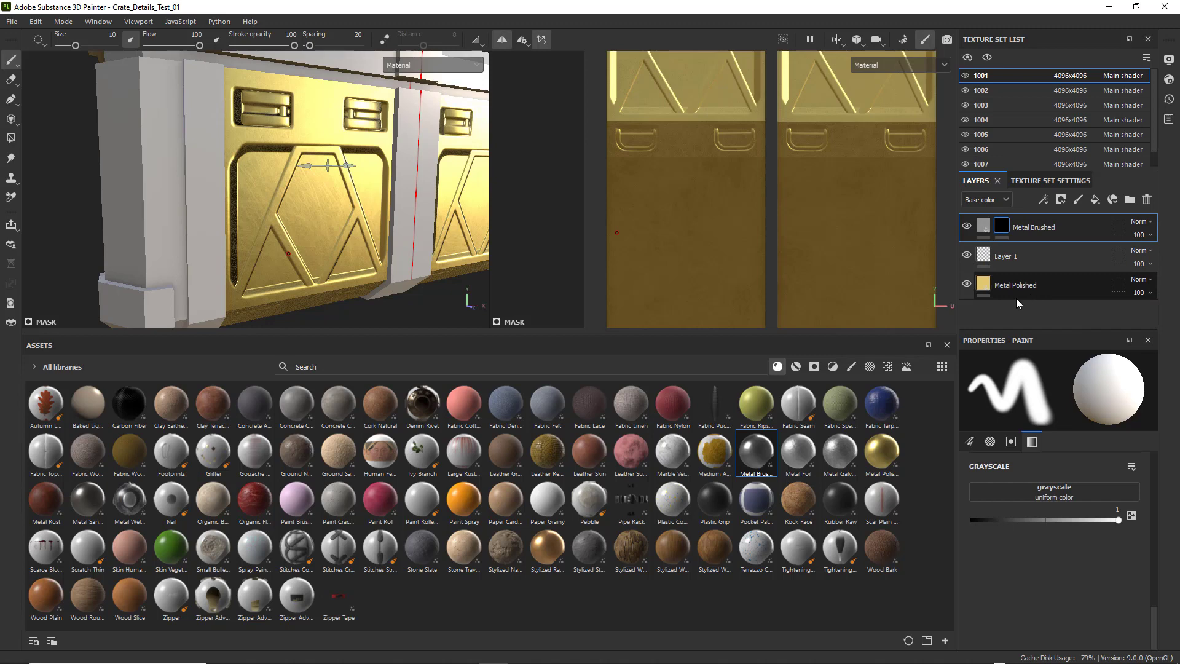
{"action": "right_click", "coordinate": [1003, 231]}
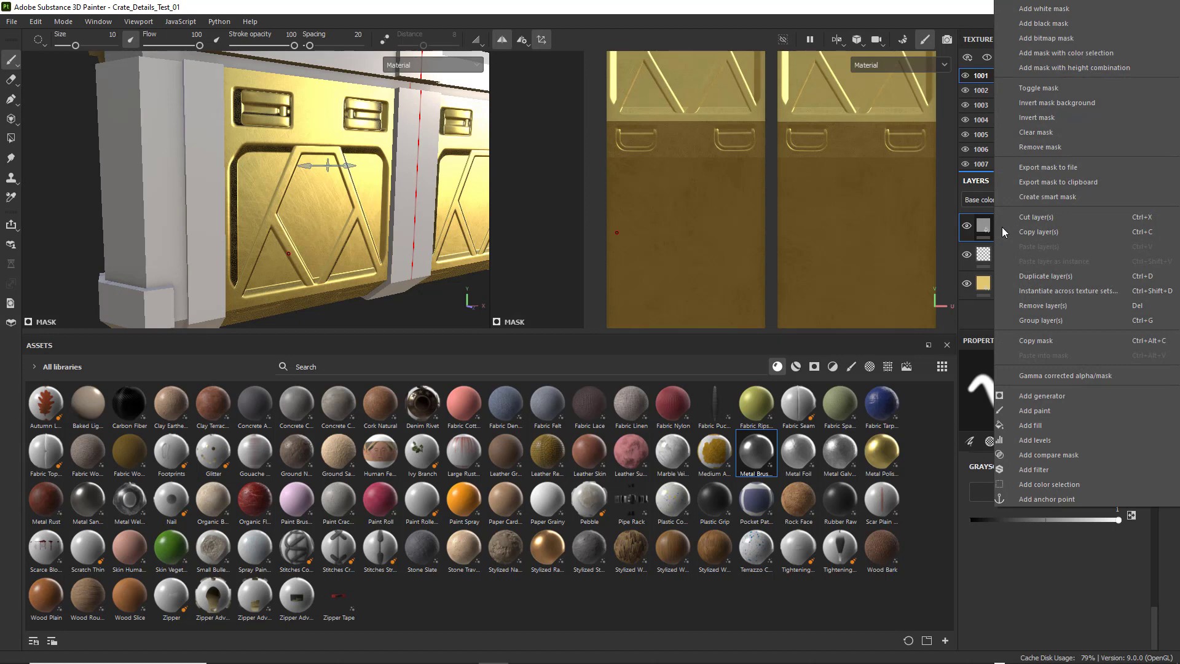
{"action": "left_click", "coordinate": [1031, 396]}
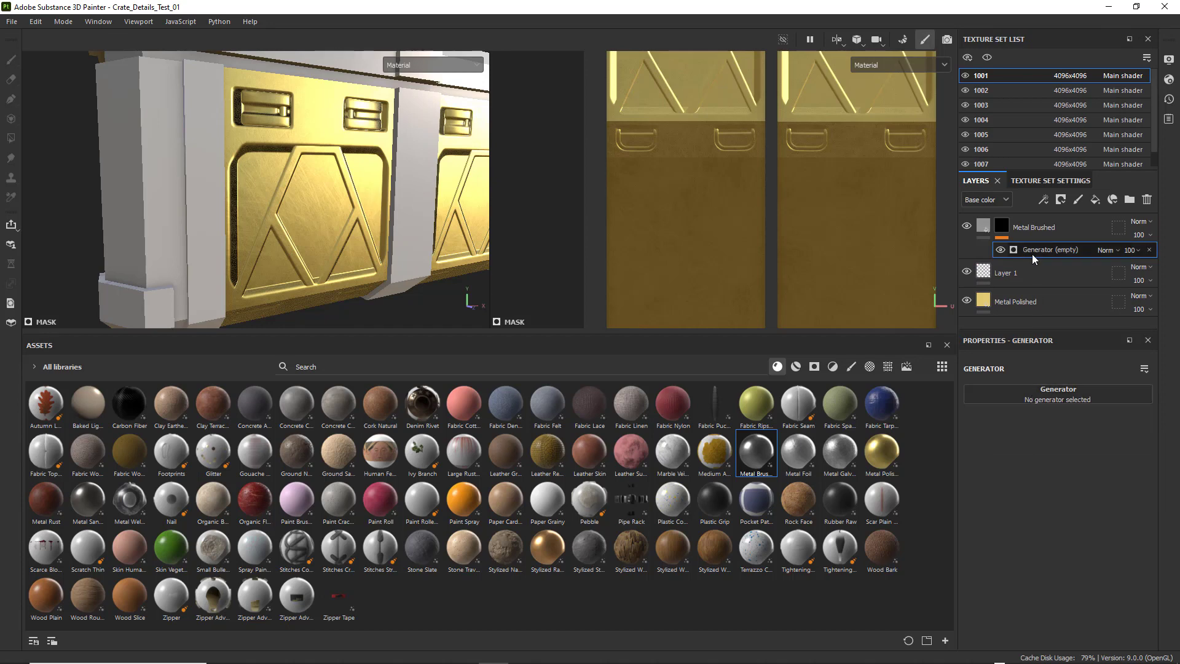
{"action": "left_click", "coordinate": [1058, 390]}
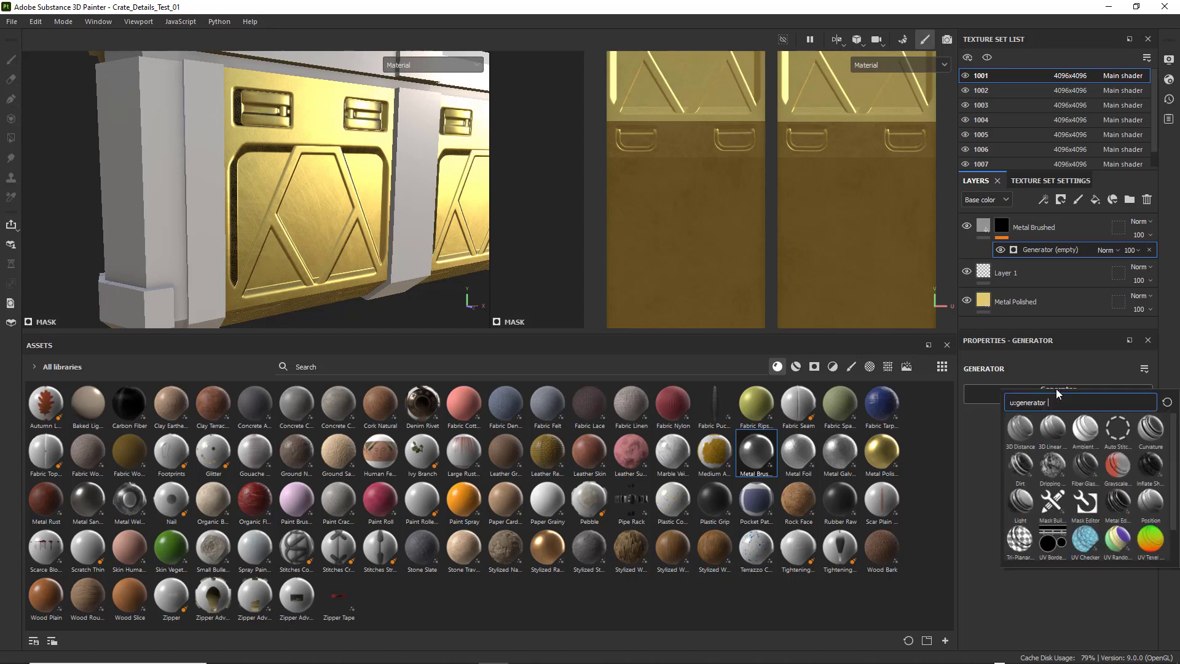
{"action": "left_click", "coordinate": [1120, 501]}
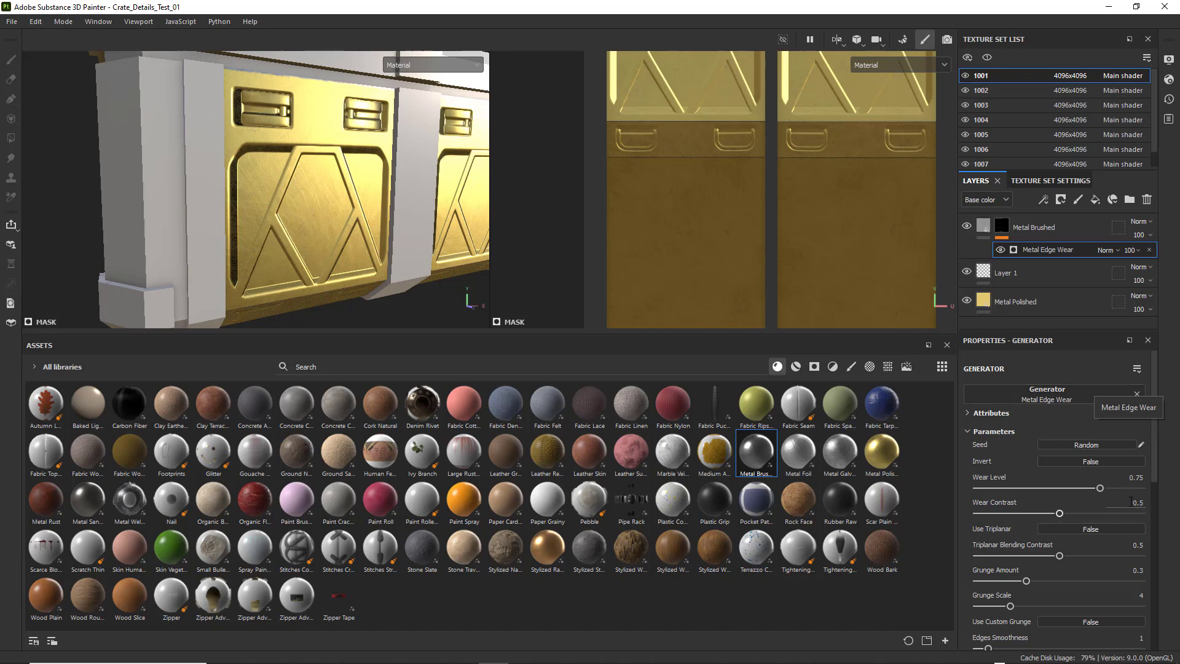
Set the Metal Edge Wear generator's Wear Level to 0.90
{"action": "double_click", "coordinate": [1138, 478]}
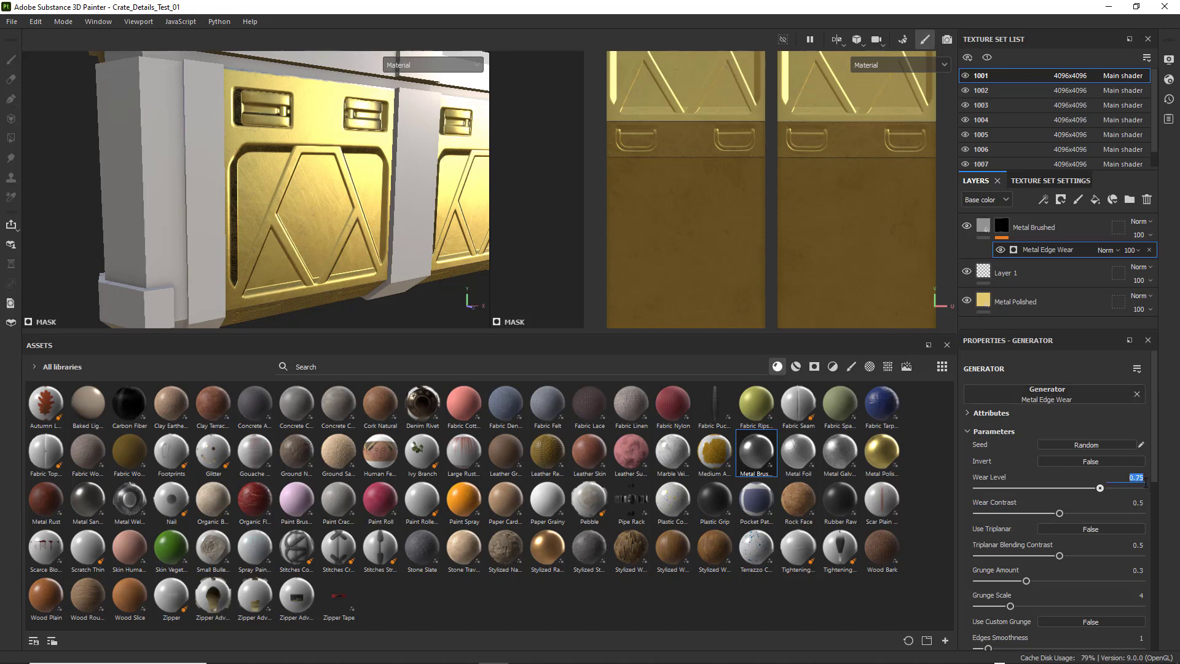
{"action": "type", "text": ".90"}
{"action": "key", "text": "Return"}
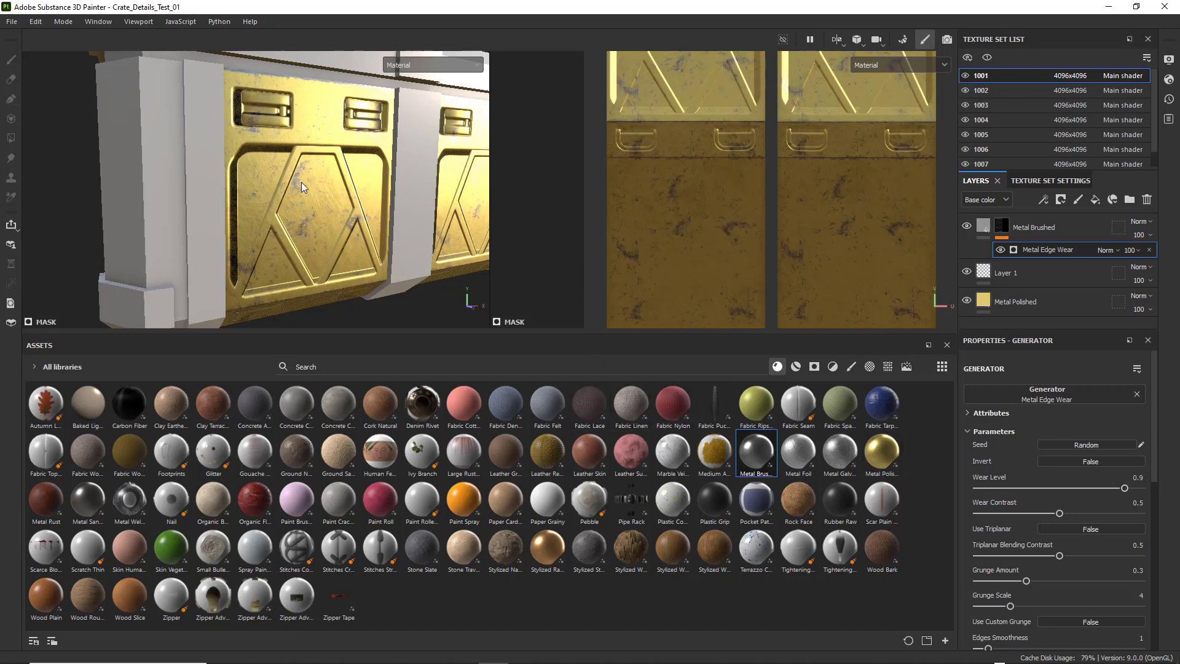
{"action": "left_click_drag", "start_coordinate": [324, 183], "coordinate": [377, 177], "text": "alt"}
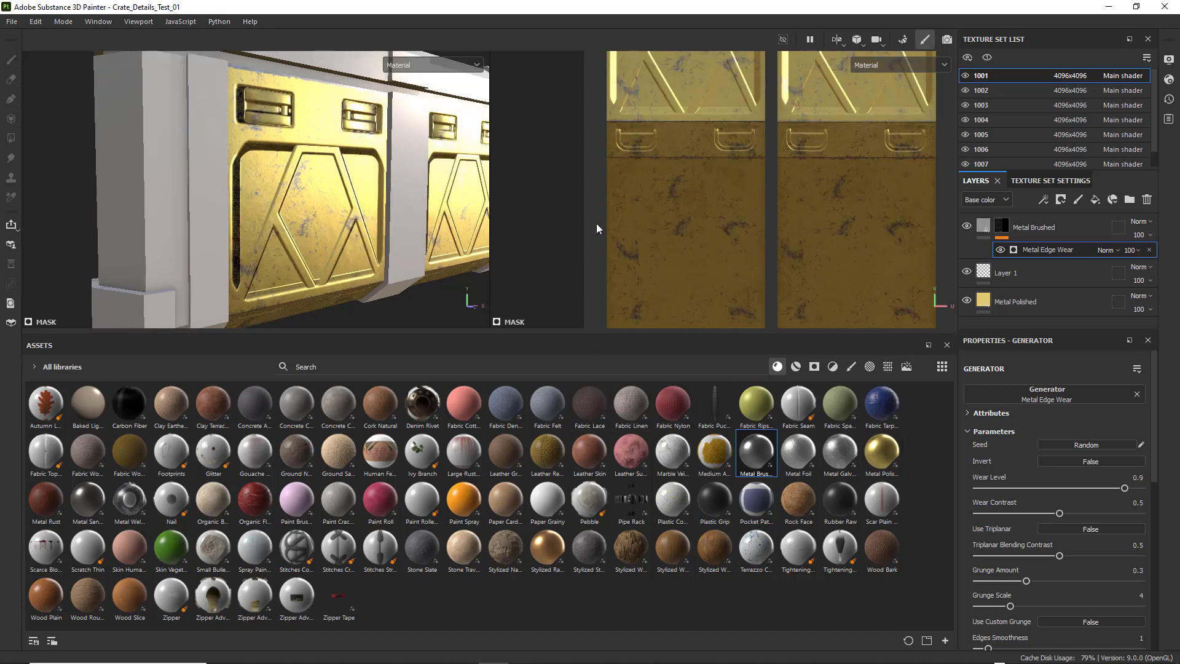
Widen the 3D viewport and fit the whole UV layout into the narrower 2D view
{"action": "left_click_drag", "start_coordinate": [491, 224], "coordinate": [638, 222]}
{"action": "scroll", "coordinate": [809, 218], "scroll_direction": "down", "scroll_amount": 5}
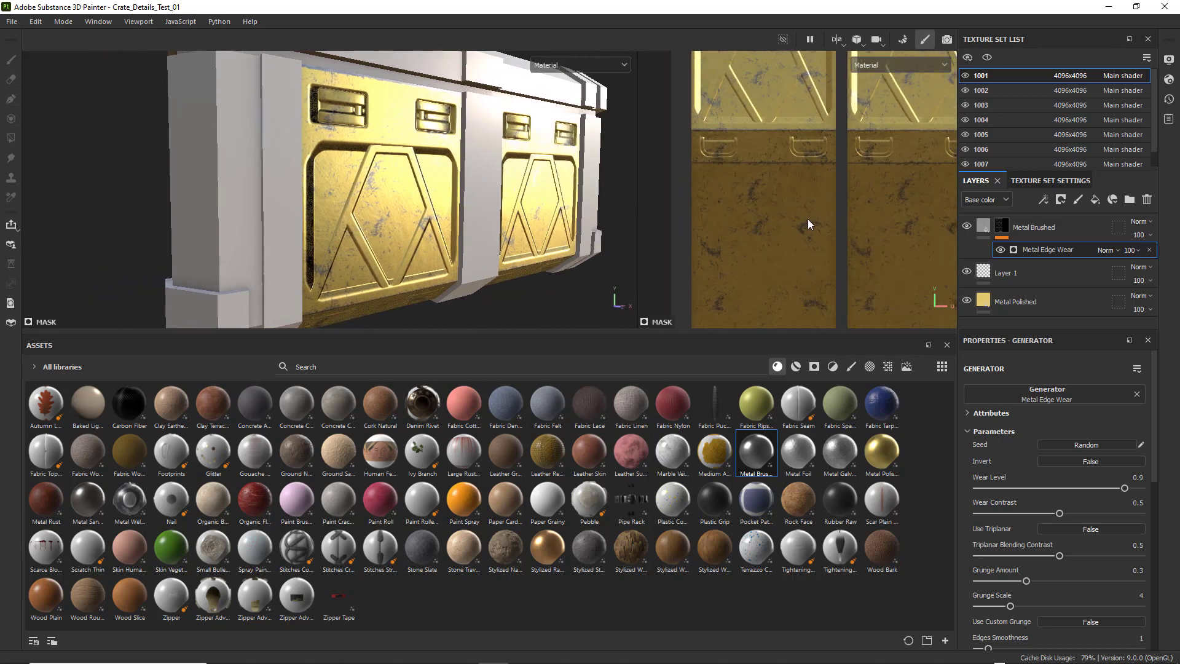
{"action": "scroll", "coordinate": [810, 211], "scroll_direction": "down", "scroll_amount": 4}
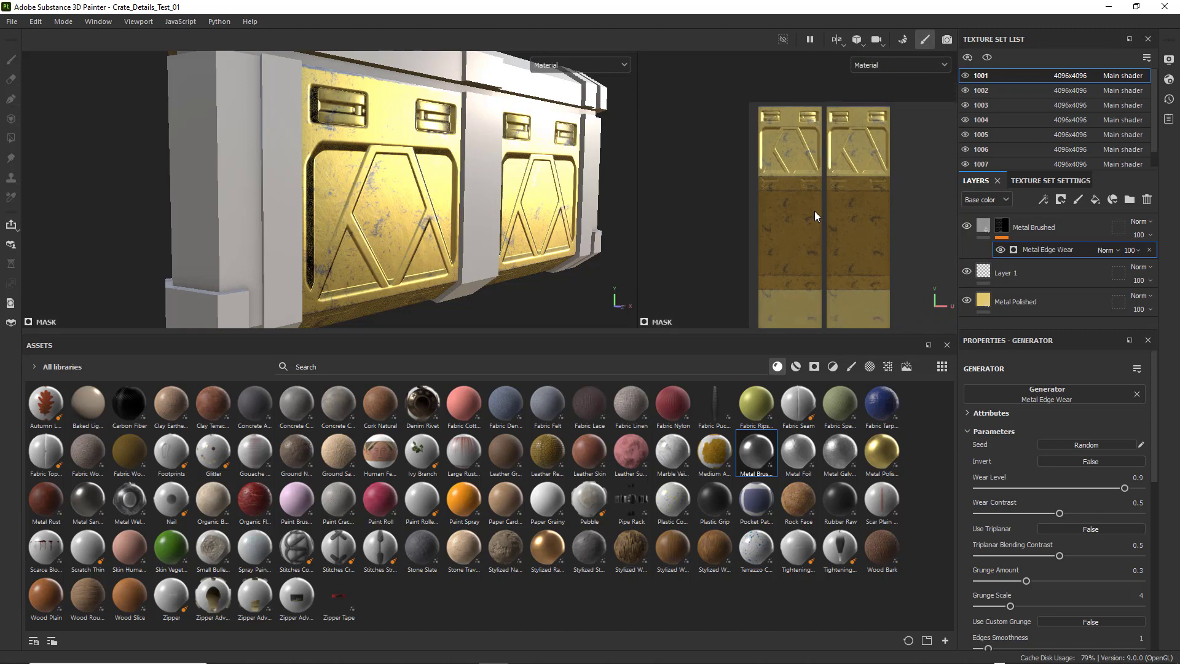
{"action": "scroll", "coordinate": [818, 210], "scroll_direction": "down", "scroll_amount": 1}
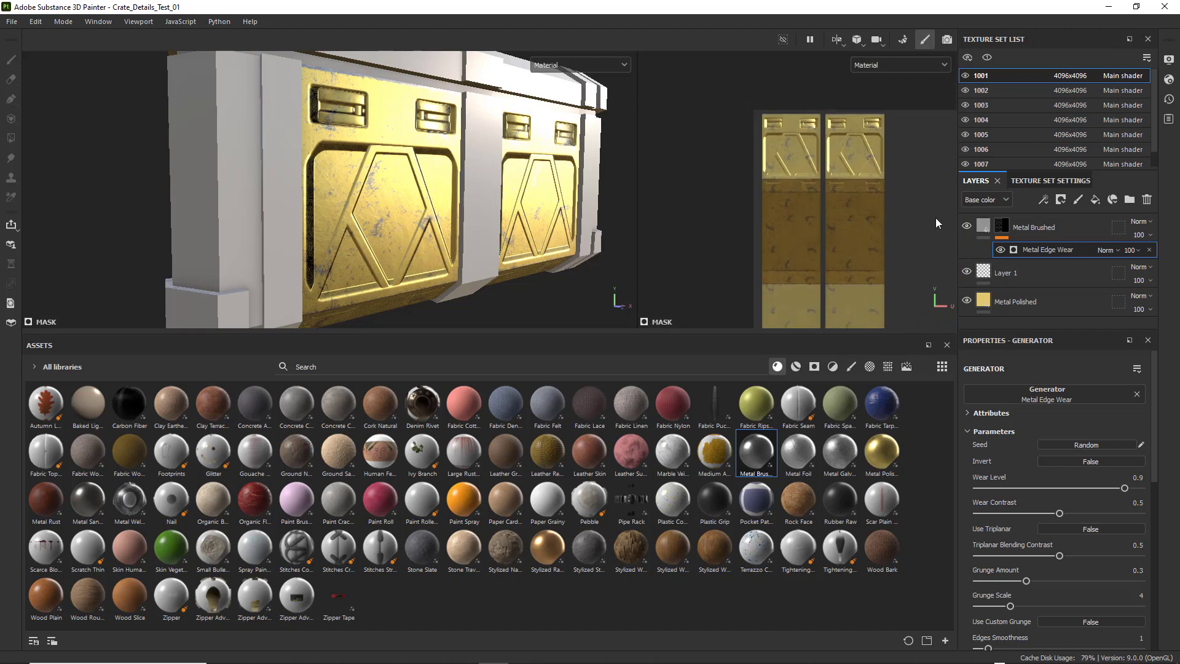
{"action": "middle_click_drag", "start_coordinate": [915, 207], "coordinate": [863, 171]}
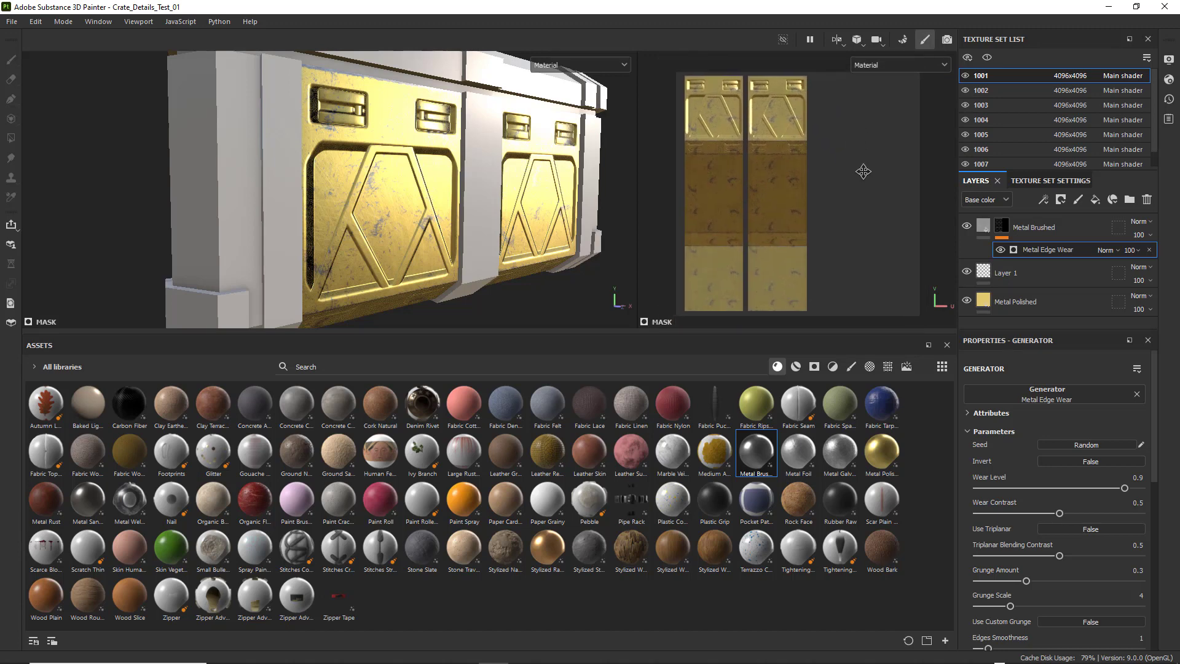
{"action": "scroll", "coordinate": [865, 170], "scroll_direction": "down", "scroll_amount": 2}
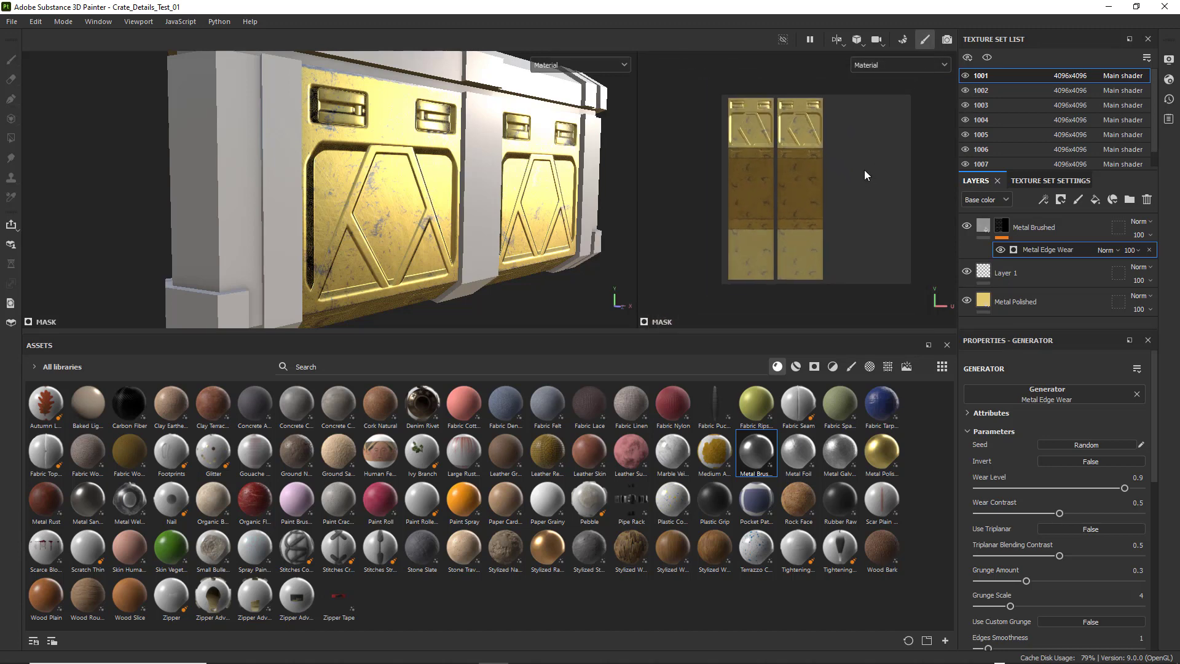
{"action": "scroll", "coordinate": [864, 172], "scroll_direction": "up", "scroll_amount": 1}
{"action": "scroll", "coordinate": [862, 171], "scroll_direction": "up", "scroll_amount": 2}
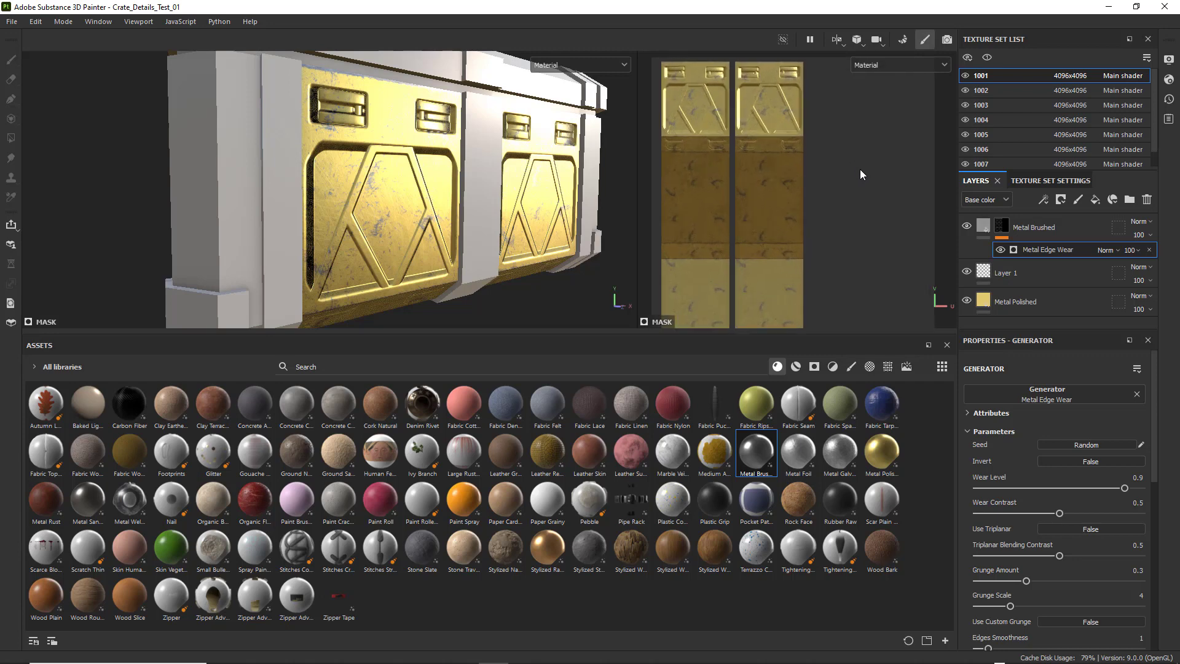
{"action": "scroll", "coordinate": [860, 169], "scroll_direction": "down", "scroll_amount": 3}
{"action": "scroll", "coordinate": [867, 187], "scroll_direction": "up", "scroll_amount": 2}
{"action": "scroll", "coordinate": [867, 187], "scroll_direction": "down", "scroll_amount": 2}
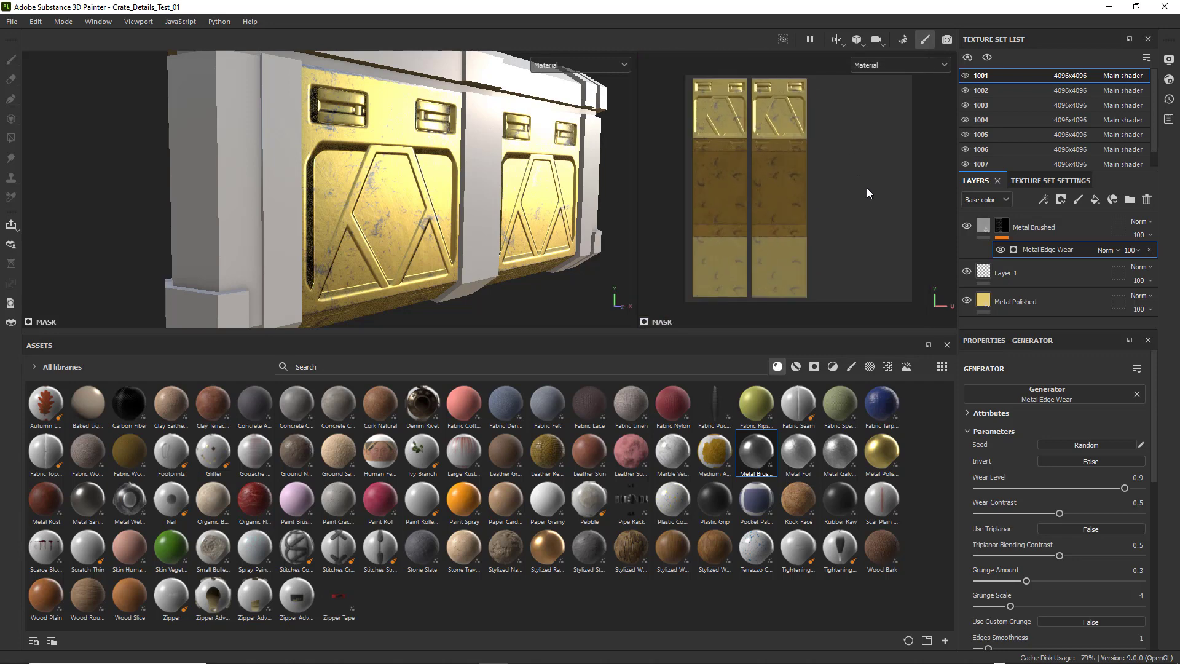
{"action": "scroll", "coordinate": [866, 187], "scroll_direction": "up", "scroll_amount": 2}
{"action": "scroll", "coordinate": [866, 187], "scroll_direction": "down", "scroll_amount": 1}
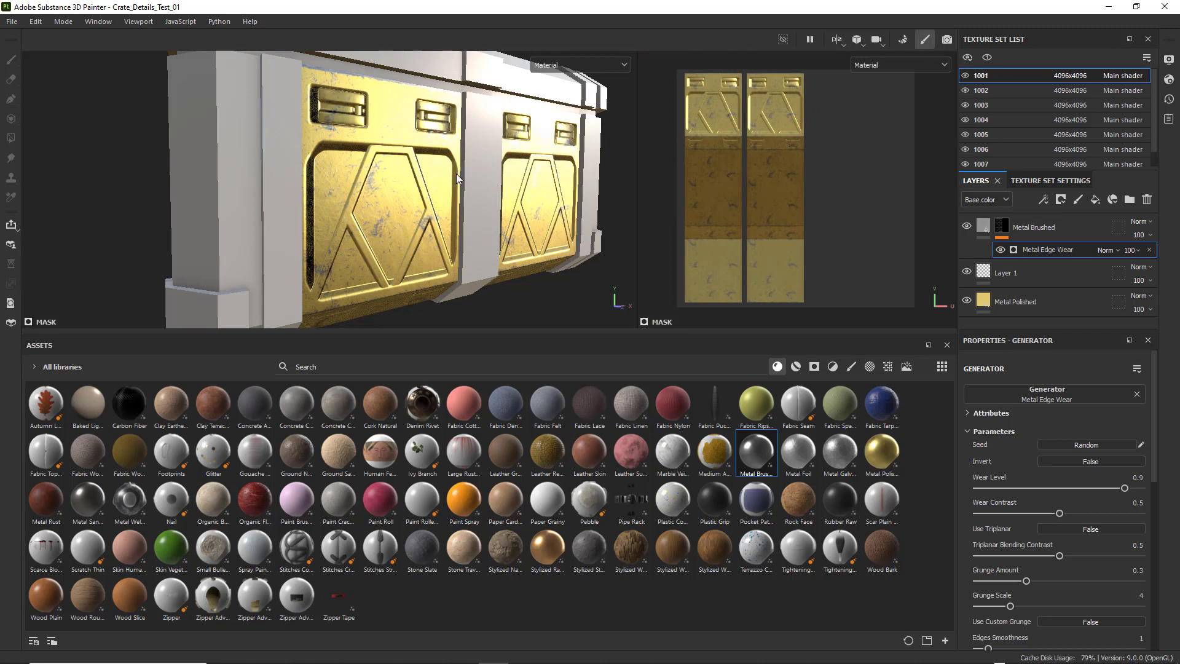
Shrink the assets shelf to make the viewports taller, and widen the 3D viewport further while keeping the UV tile in view
{"action": "mouse_move", "coordinate": [455, 175]}
{"action": "left_mouse_down", "text": "alt"}
{"action": "mouse_move", "coordinate": [378, 200]}
{"action": "mouse_move", "coordinate": [453, 170]}
{"action": "left_mouse_up", "text": "alt"}
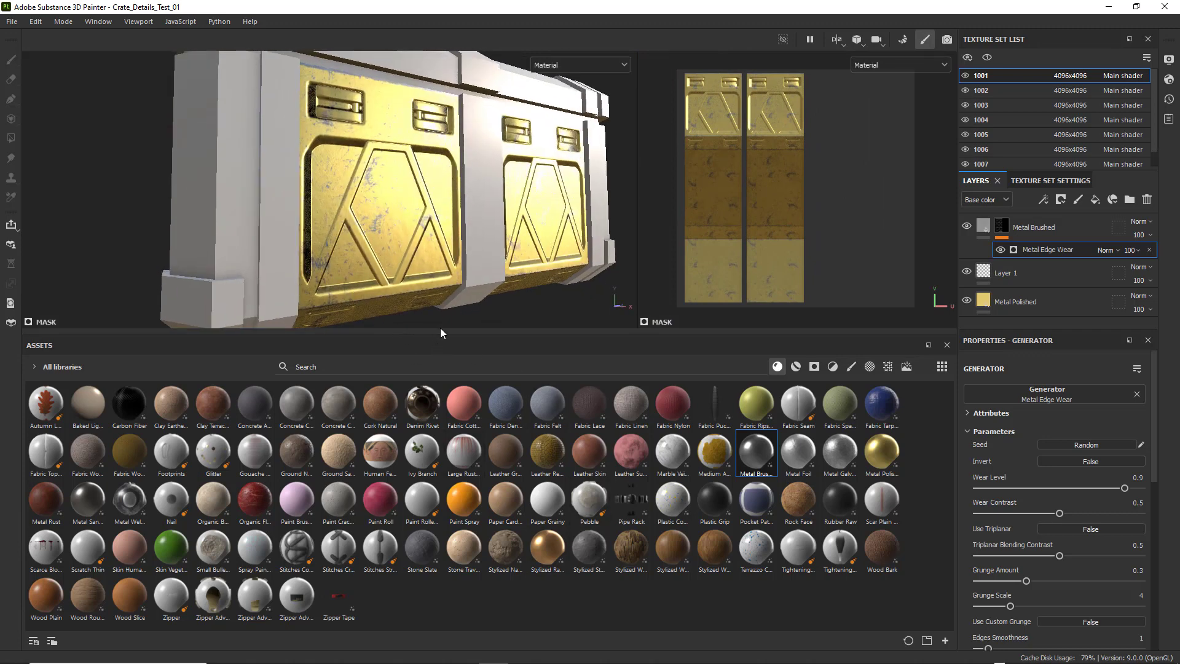
{"action": "left_click_drag", "start_coordinate": [441, 332], "coordinate": [471, 437]}
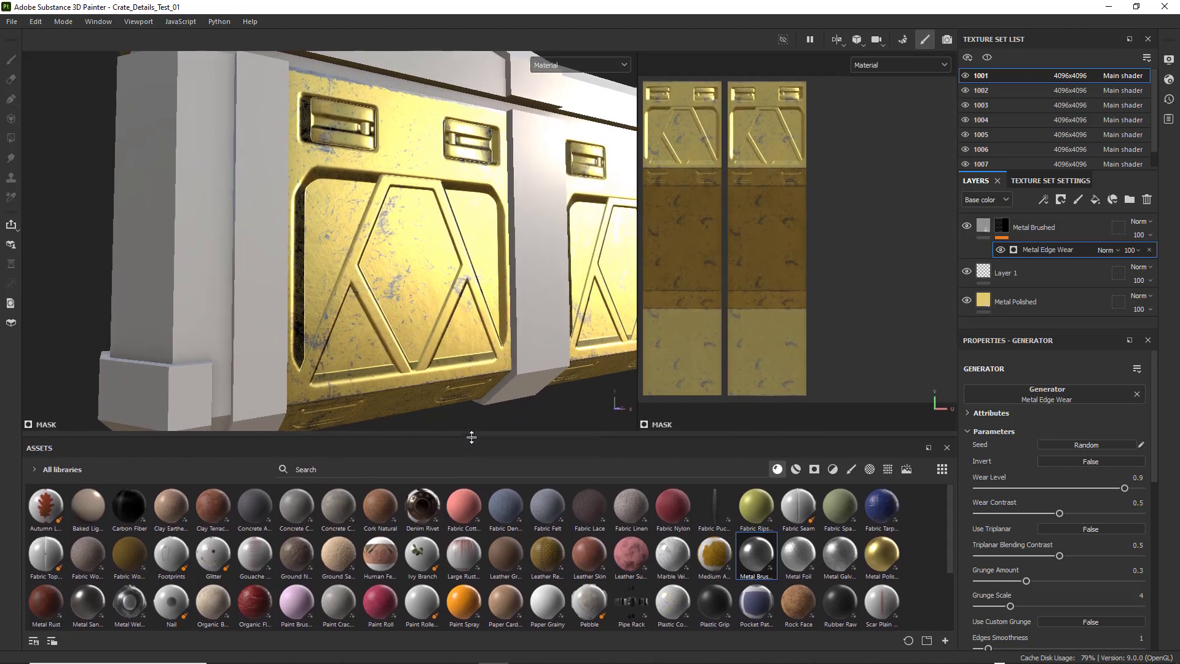
{"action": "middle_click_drag", "start_coordinate": [477, 322], "coordinate": [384, 327], "text": "alt"}
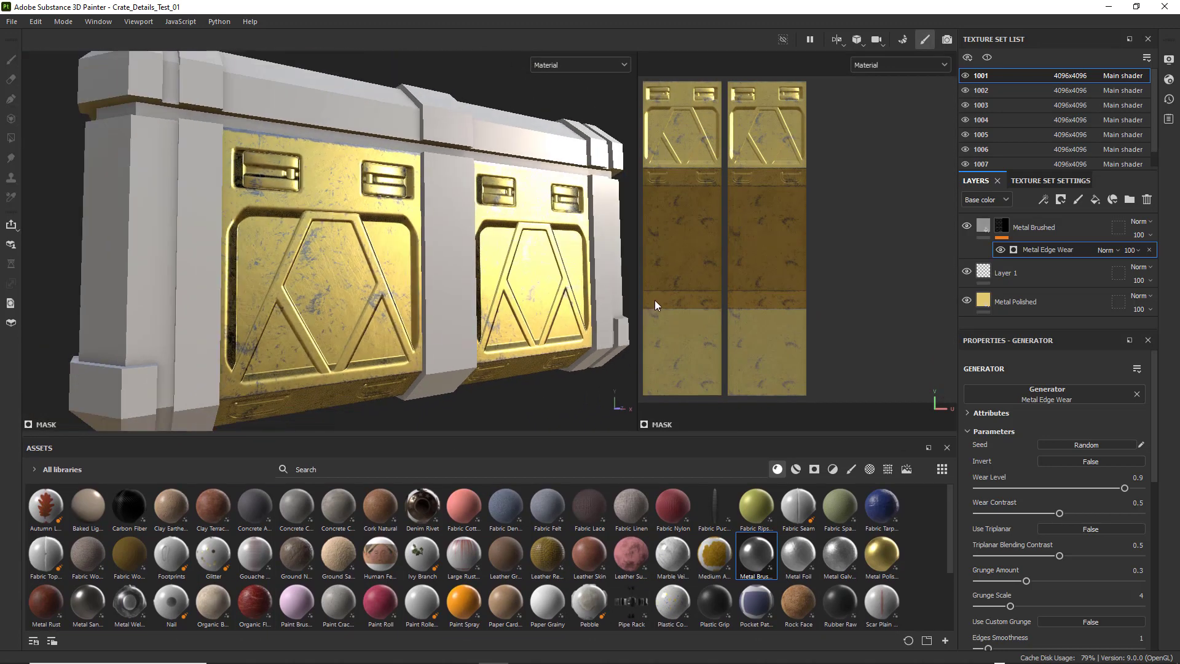
{"action": "left_click_drag", "start_coordinate": [638, 299], "coordinate": [768, 299]}
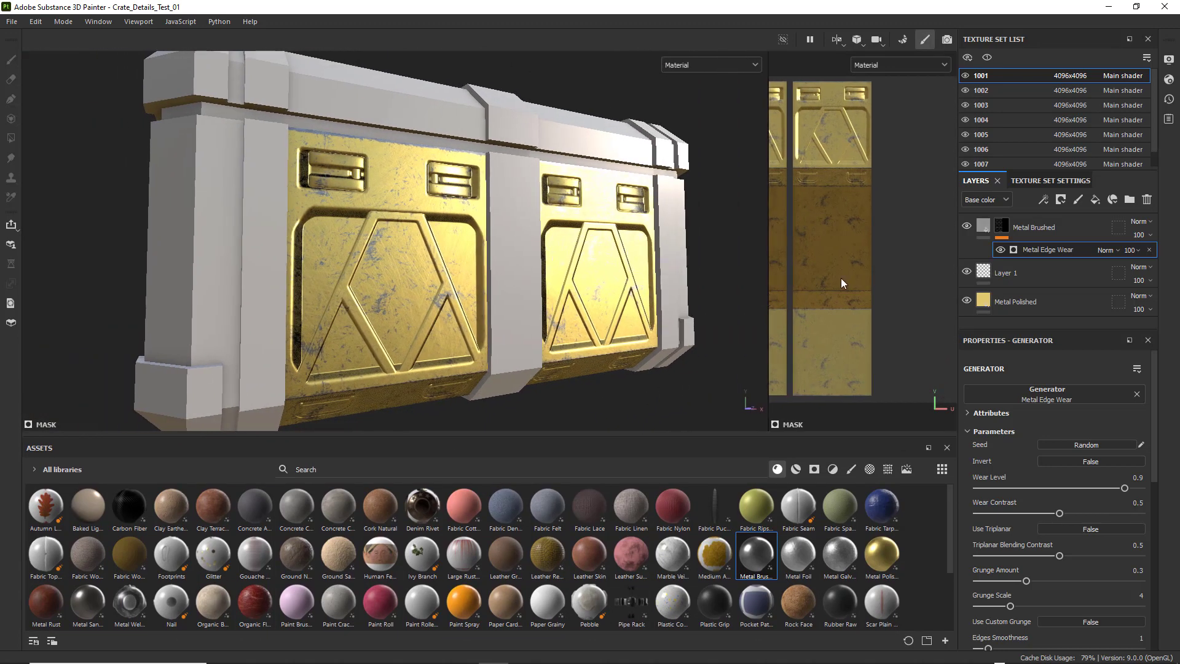
{"action": "scroll", "coordinate": [840, 278], "scroll_direction": "down", "scroll_amount": 4}
{"action": "mouse_move", "coordinate": [863, 250]}
{"action": "middle_mouse_down", "text": "alt"}
{"action": "mouse_move", "coordinate": [969, 245]}
{"action": "mouse_move", "coordinate": [878, 247]}
{"action": "middle_mouse_up", "text": "alt"}
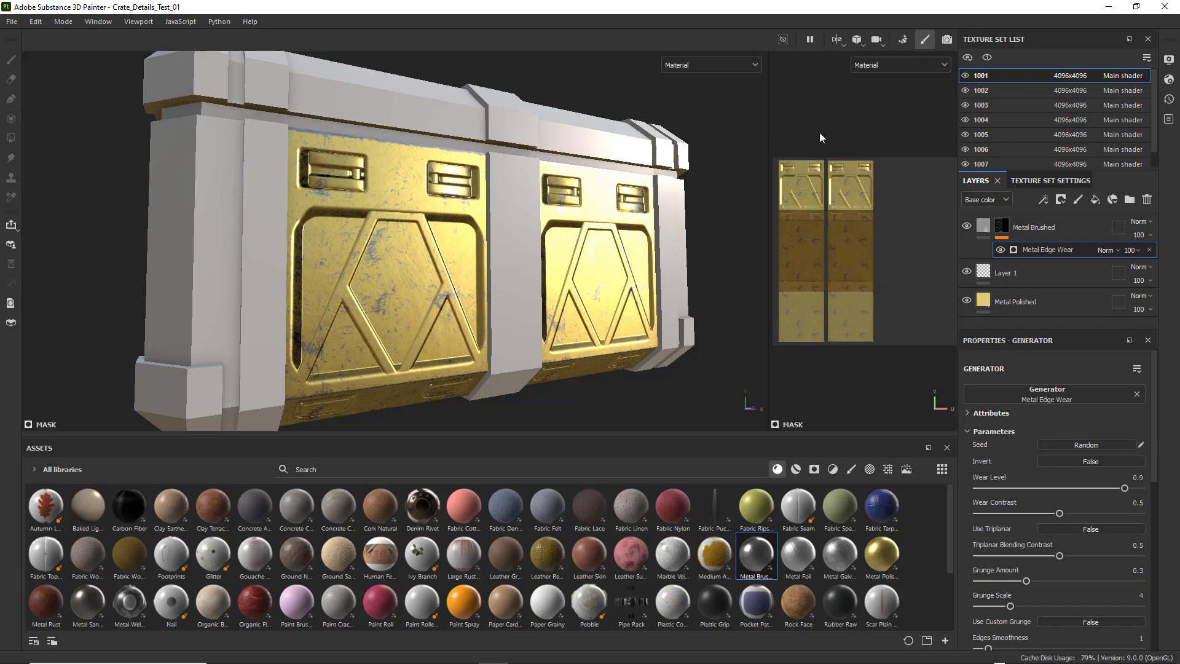
Examine the edge wear on the crate's gold panels, latches and raised frame from close up
{"action": "mouse_move", "coordinate": [428, 246]}
{"action": "left_mouse_down", "text": "alt"}
{"action": "mouse_move", "coordinate": [628, 252]}
{"action": "mouse_move", "coordinate": [445, 245]}
{"action": "left_mouse_up", "text": "alt"}
{"action": "scroll", "coordinate": [445, 246], "scroll_direction": "up", "scroll_amount": 3}
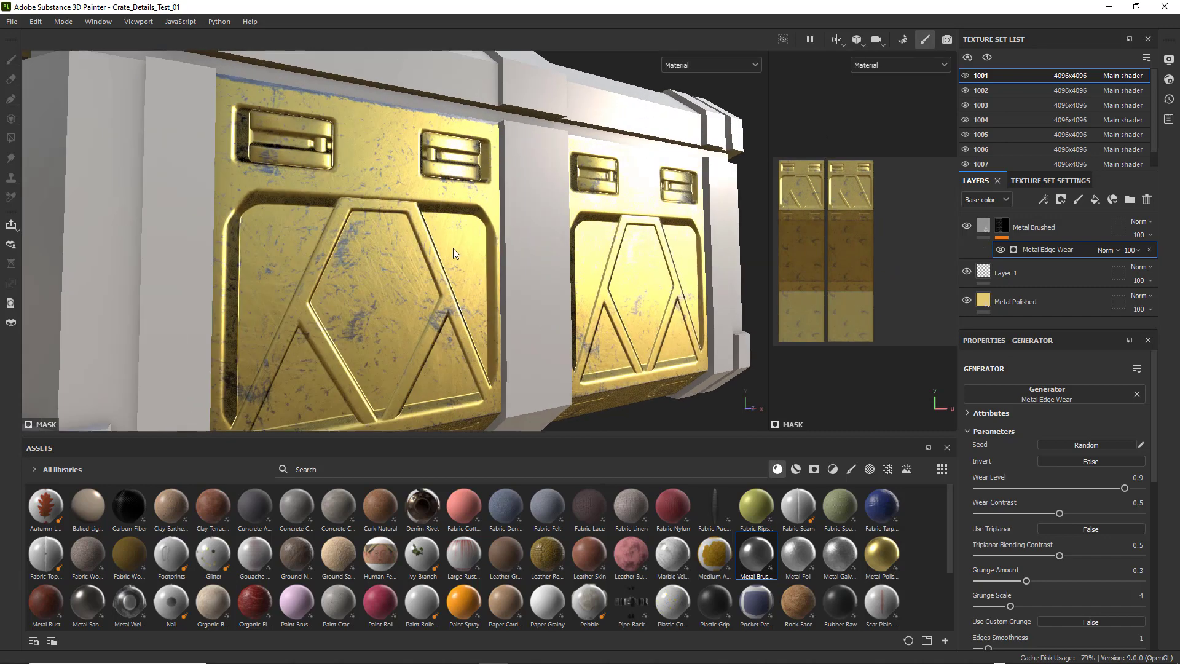
{"action": "middle_click_drag", "start_coordinate": [452, 249], "coordinate": [441, 204], "text": "alt"}
{"action": "right_click_drag", "start_coordinate": [442, 204], "coordinate": [388, 205], "text": "alt"}
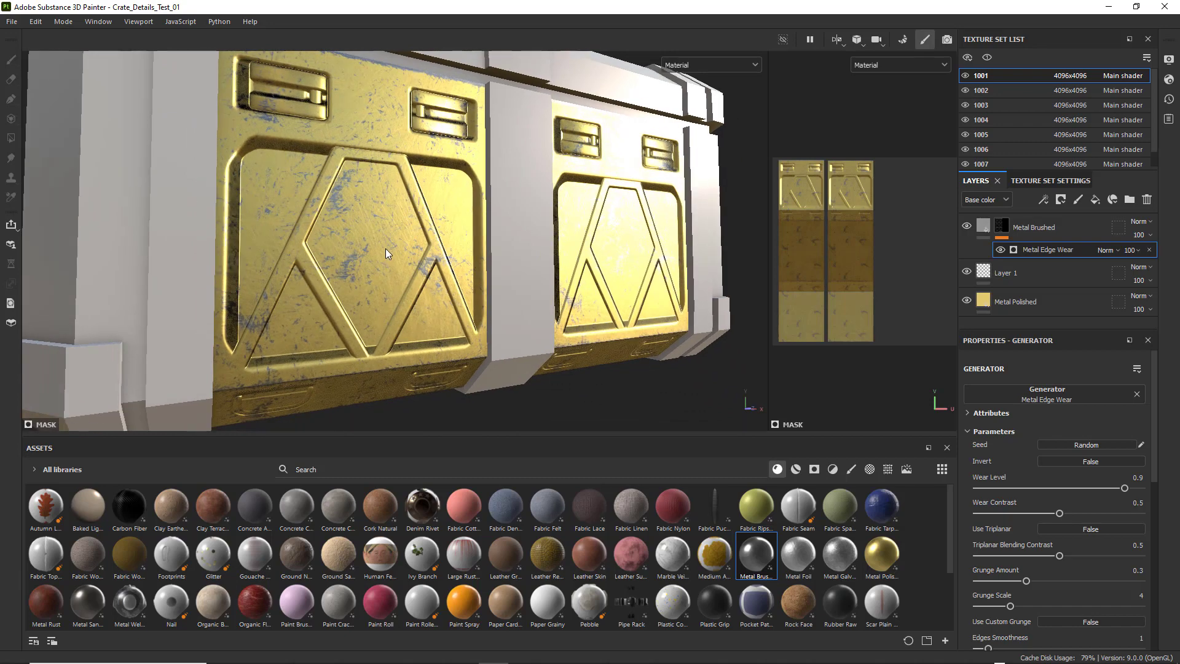
{"action": "left_click_drag", "start_coordinate": [413, 240], "coordinate": [386, 174], "text": "alt"}
{"action": "middle_click_drag", "start_coordinate": [386, 173], "coordinate": [408, 183], "text": "alt"}
{"action": "scroll", "coordinate": [413, 201], "scroll_direction": "up", "scroll_amount": 2}
{"action": "left_click_drag", "start_coordinate": [408, 184], "coordinate": [477, 185], "text": "alt"}
{"action": "scroll", "coordinate": [431, 186], "scroll_direction": "up", "scroll_amount": 2}
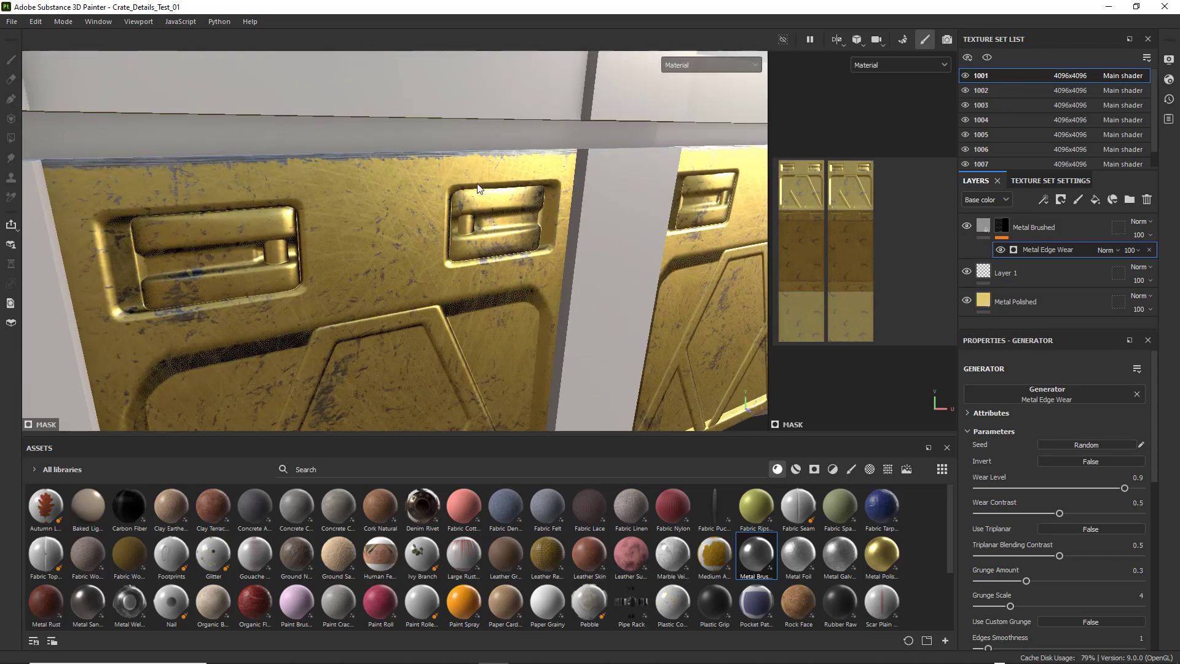
{"action": "left_click_drag", "start_coordinate": [439, 284], "coordinate": [366, 201], "text": "alt"}
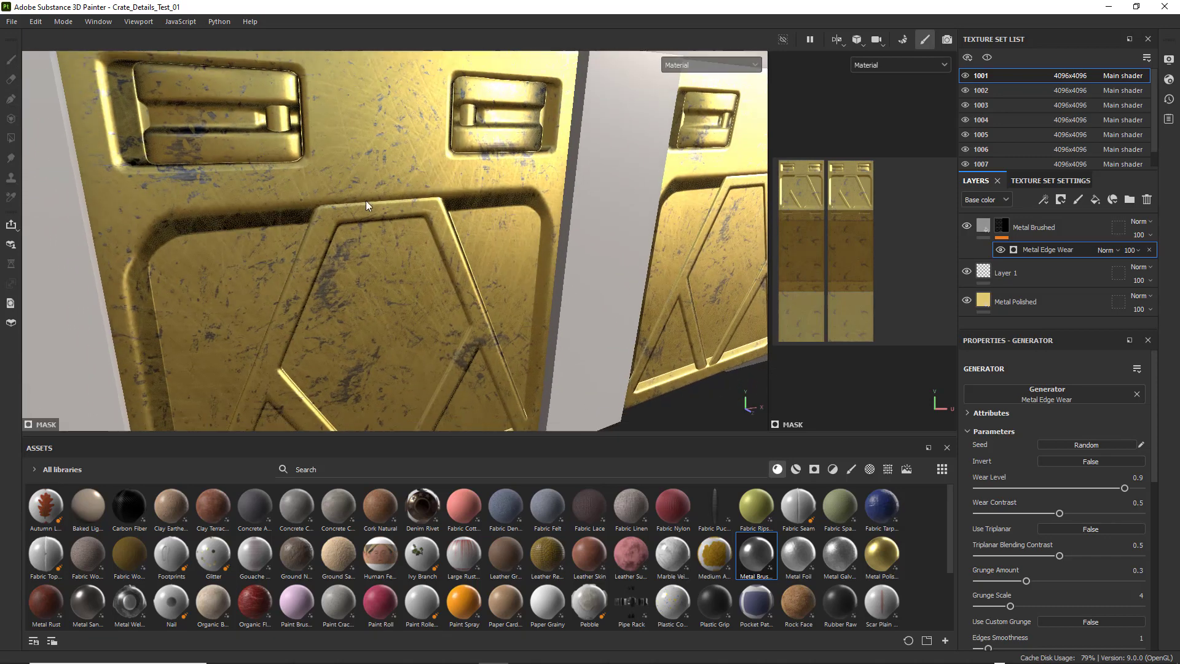
Add an anchor point to the paint layer Layer 1 that holds the panel details
{"action": "scroll", "coordinate": [444, 274], "scroll_direction": "down", "scroll_amount": 4}
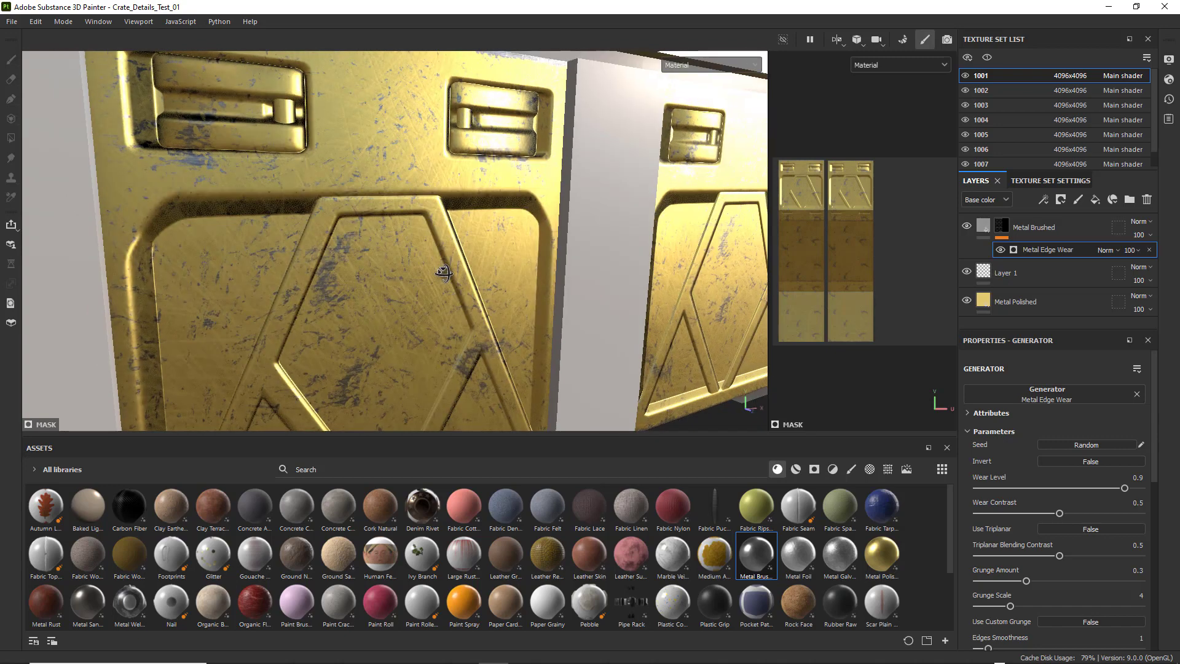
{"action": "mouse_move", "coordinate": [444, 274]}
{"action": "left_mouse_down", "text": "alt"}
{"action": "mouse_move", "coordinate": [453, 271]}
{"action": "mouse_move", "coordinate": [422, 246]}
{"action": "mouse_move", "coordinate": [435, 263]}
{"action": "left_mouse_up", "text": "alt"}
{"action": "scroll", "coordinate": [431, 253], "scroll_direction": "down", "scroll_amount": 2}
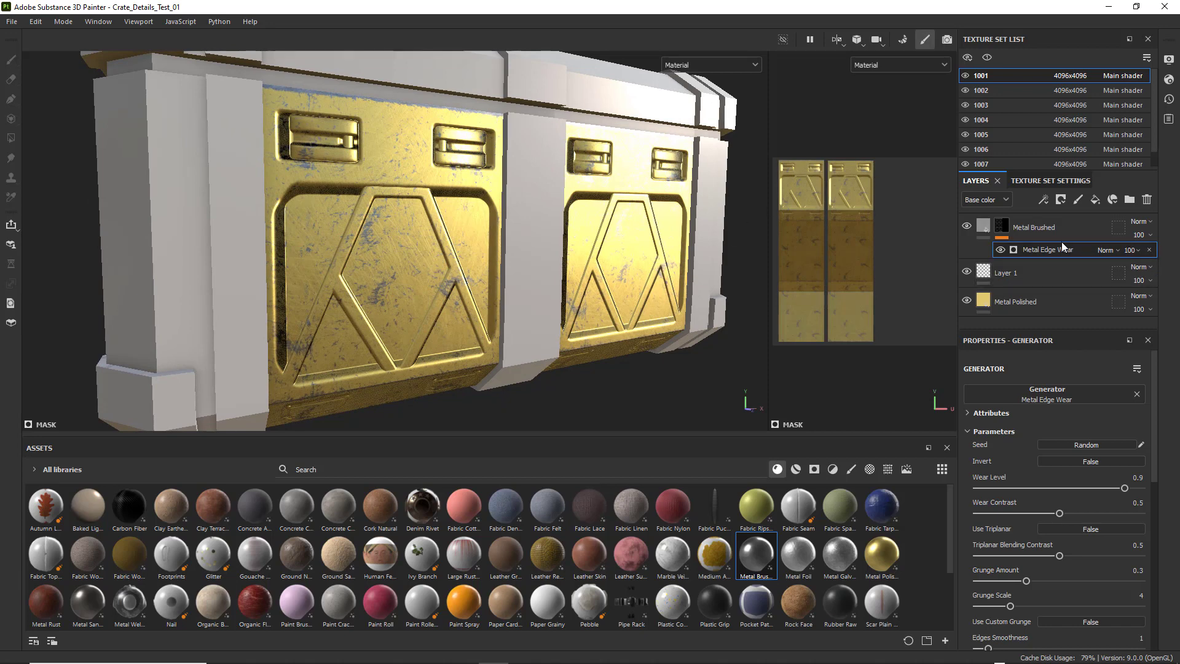
{"action": "left_click", "coordinate": [1046, 269]}
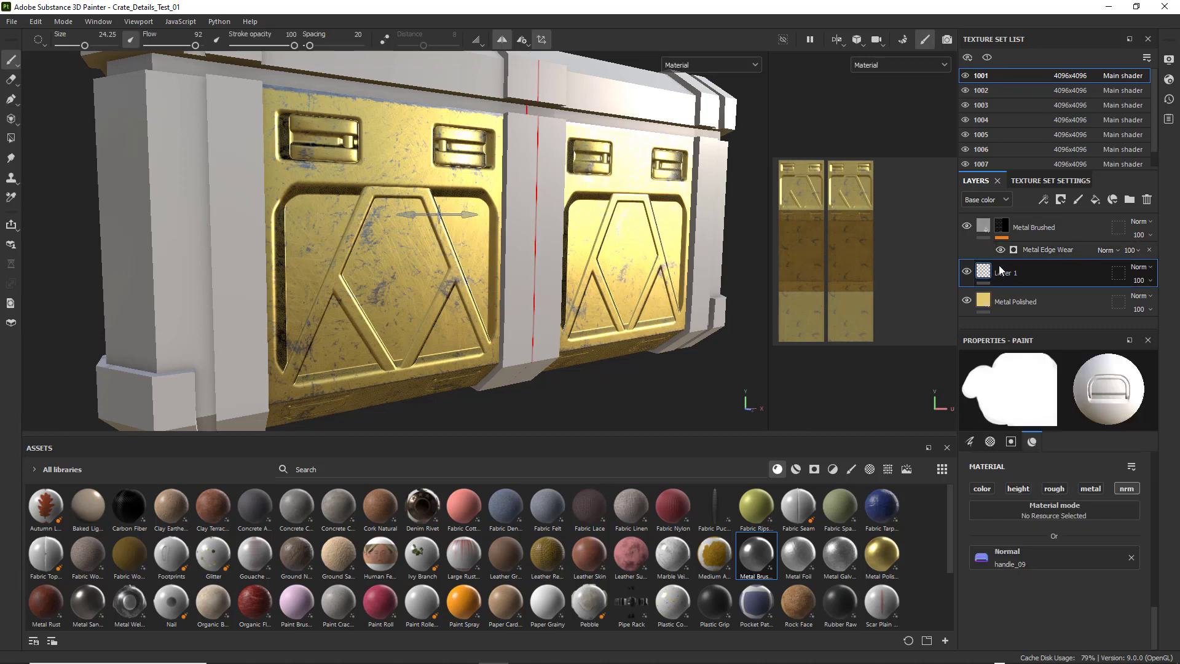
{"action": "right_click", "coordinate": [1040, 277]}
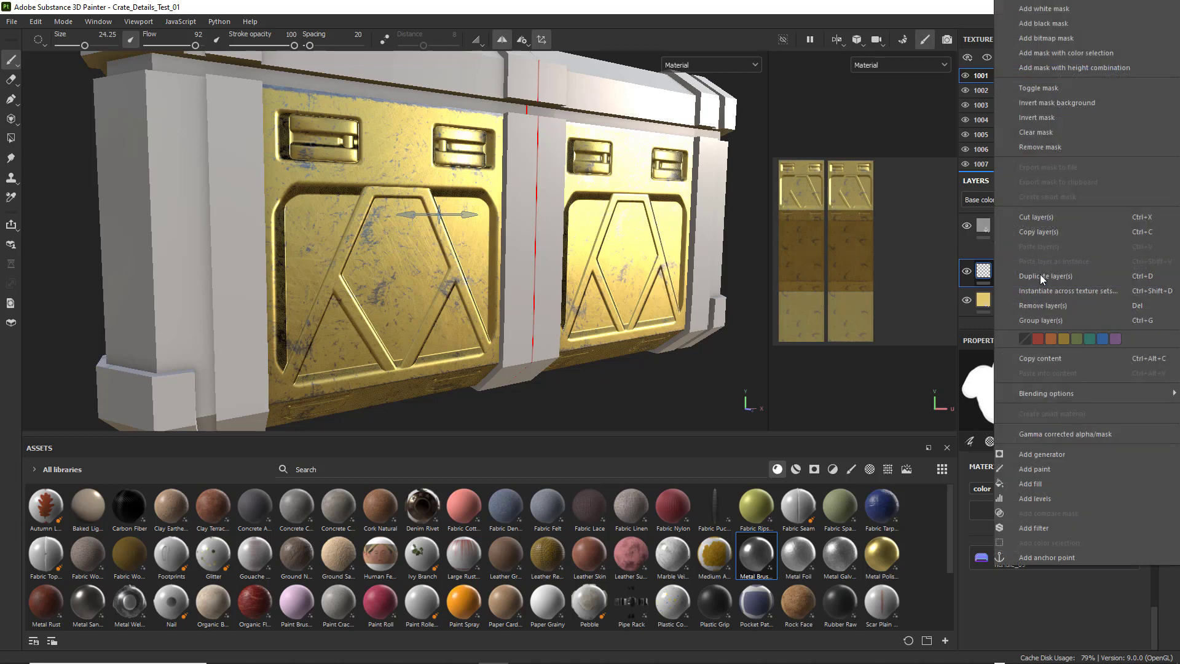
{"action": "left_click", "coordinate": [1046, 557]}
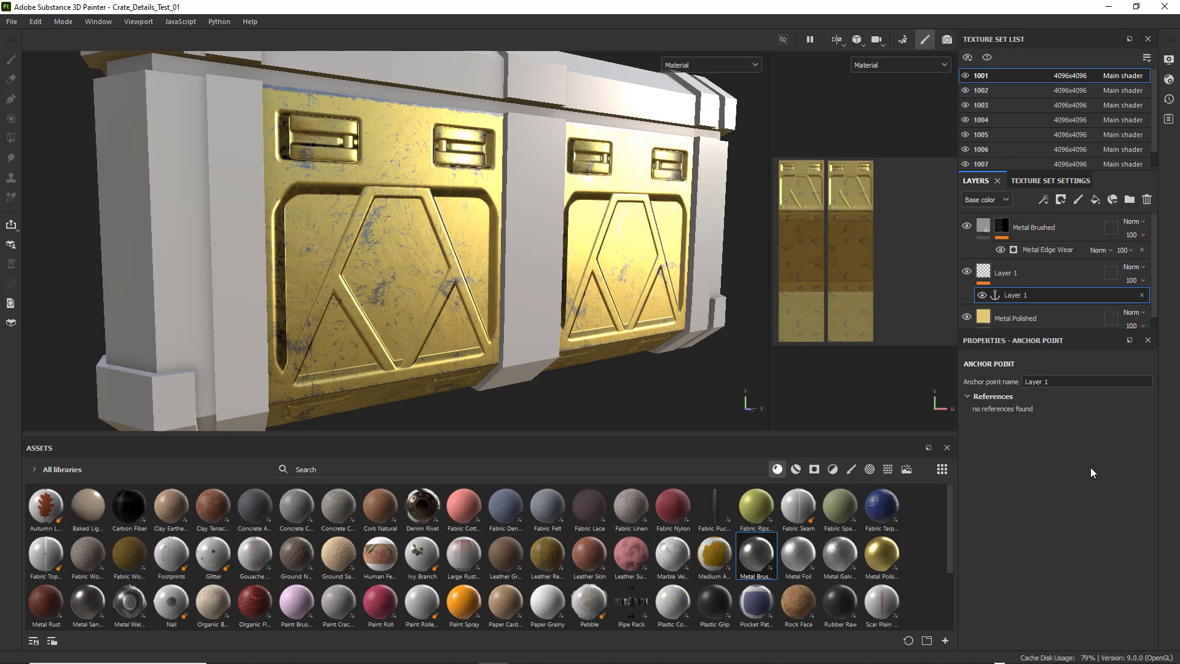
Review the Metal Edge Wear generator's image inputs down to Micro Normal and Micro Height
{"action": "left_click", "coordinate": [1054, 251]}
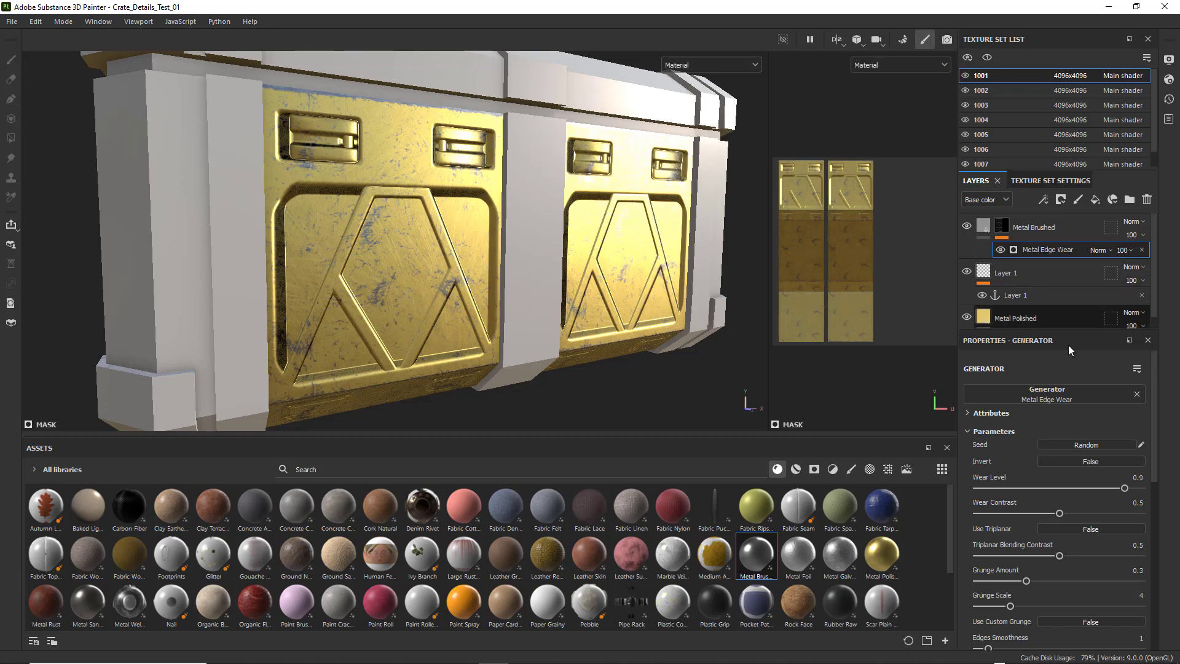
{"action": "scroll", "coordinate": [1067, 411], "scroll_direction": "down", "scroll_amount": 6}
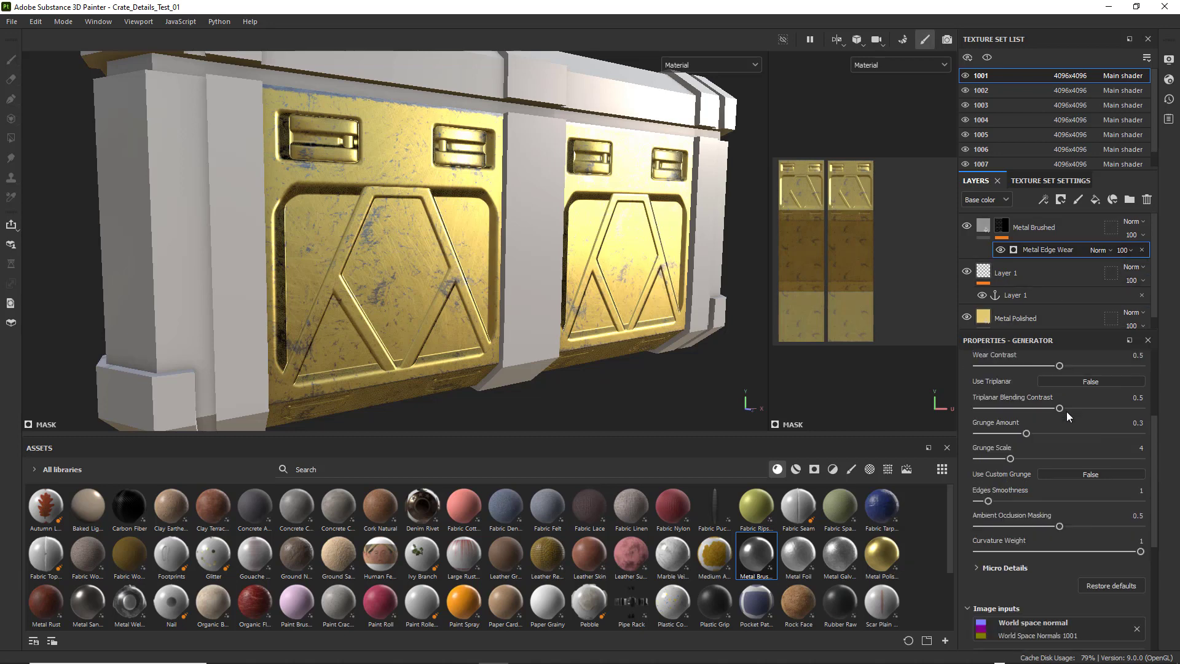
{"action": "scroll", "coordinate": [1069, 411], "scroll_direction": "down", "scroll_amount": 3}
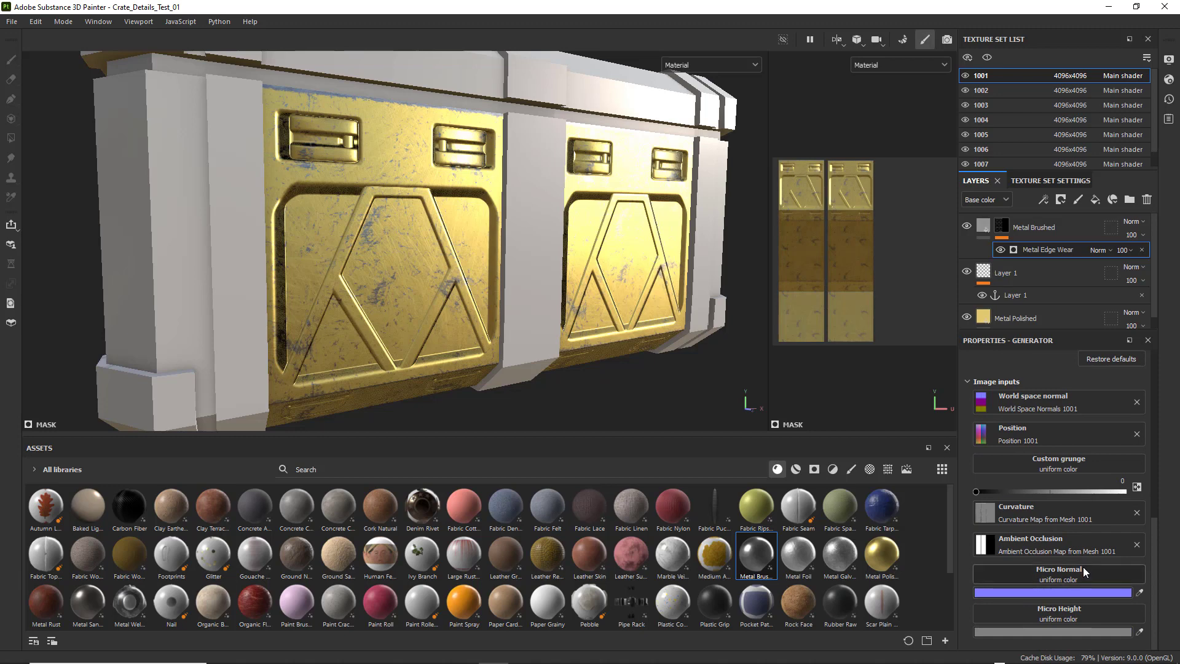
Try enabling the metal, rough, height and color channels for Layer 1's paint material, and return to the nrm channel only
{"action": "left_click", "coordinate": [1035, 275]}
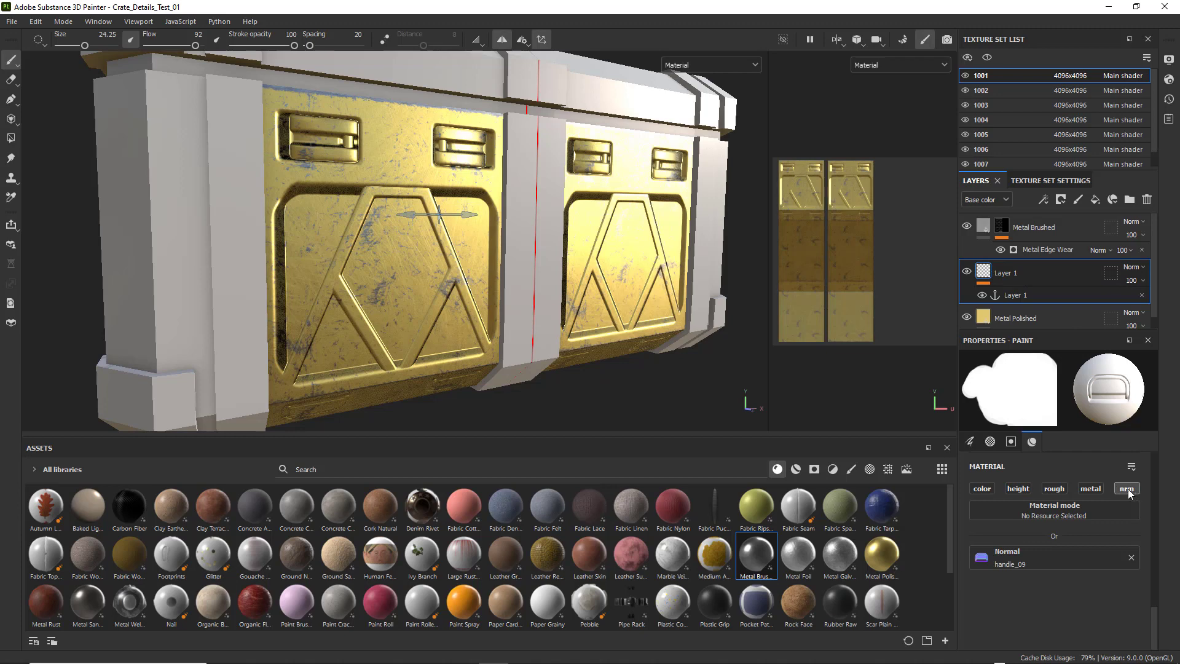
{"action": "left_click", "coordinate": [1090, 487]}
{"action": "left_click", "coordinate": [1054, 485]}
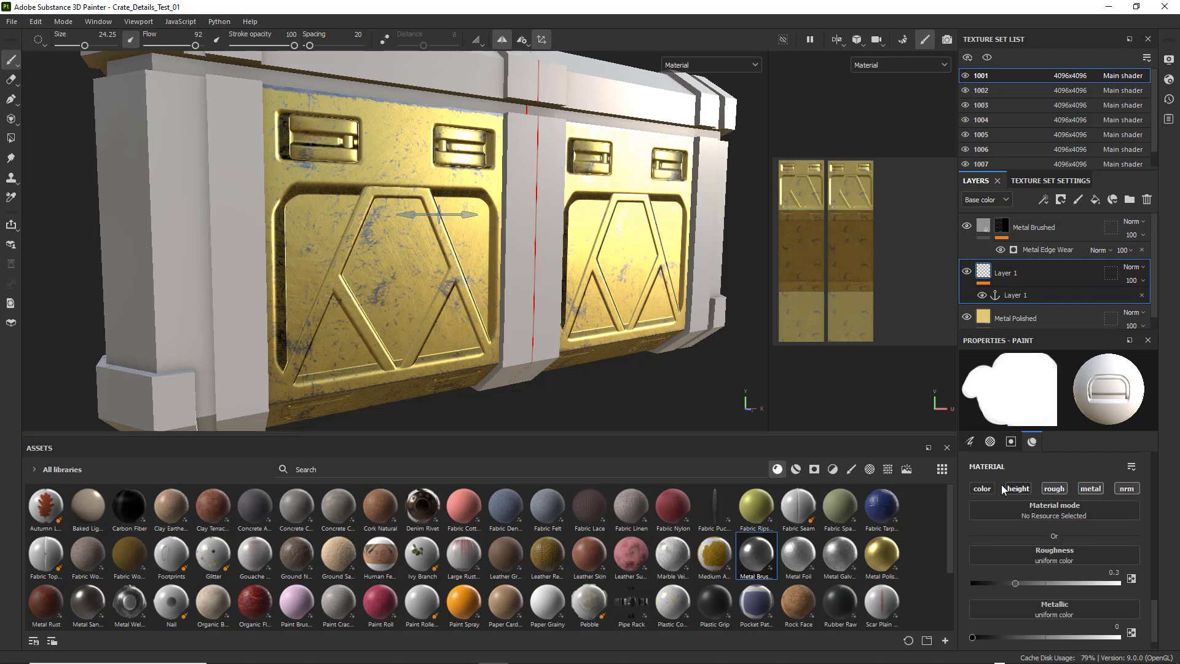
{"action": "left_click", "coordinate": [1019, 488]}
{"action": "left_click", "coordinate": [990, 486]}
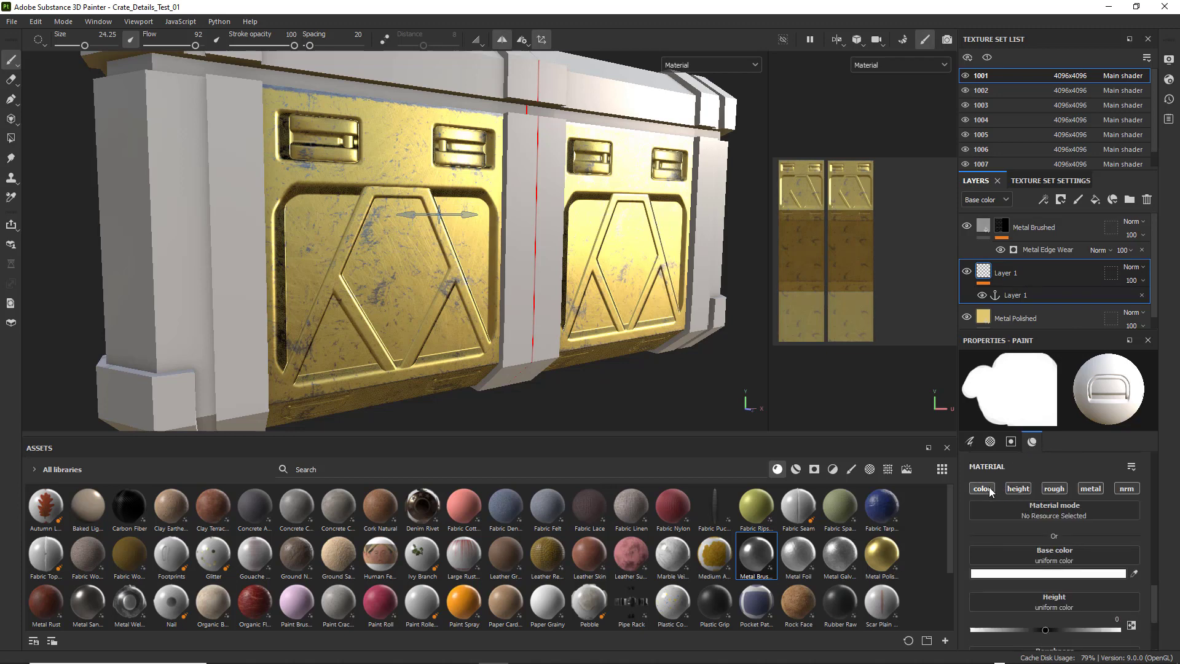
{"action": "left_click", "coordinate": [1128, 490]}
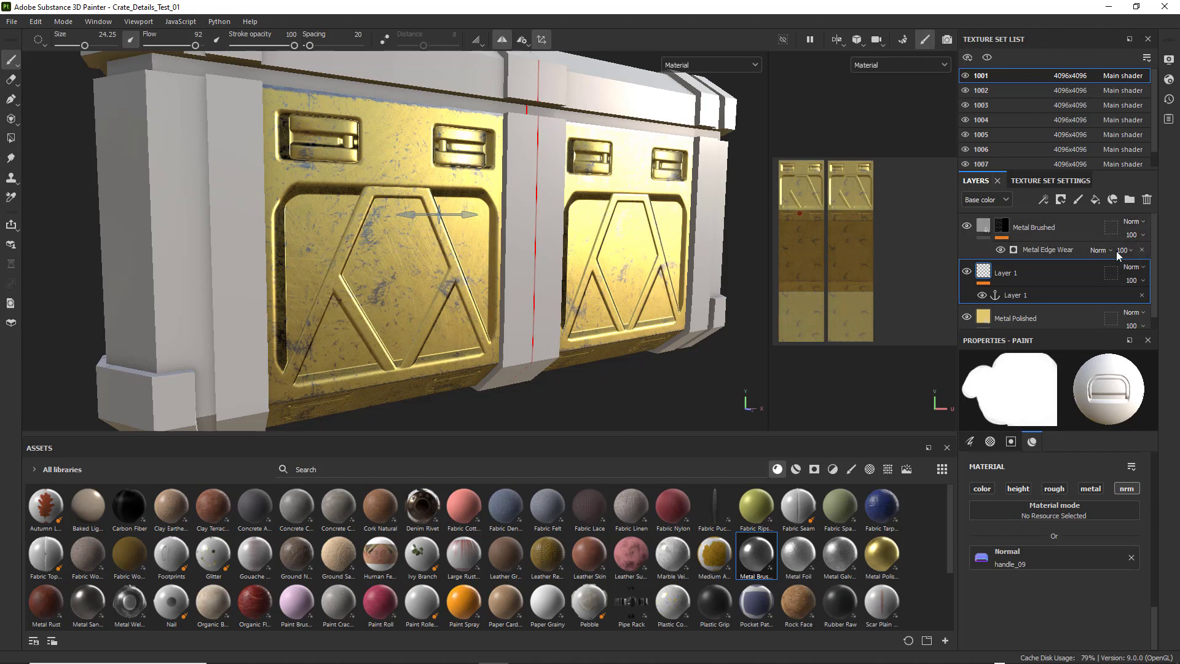
Assign the Layer 1 anchor point to the Metal Edge Wear generator's Micro Normal input, with Normal as the referenced channel
{"action": "left_click", "coordinate": [1058, 249]}
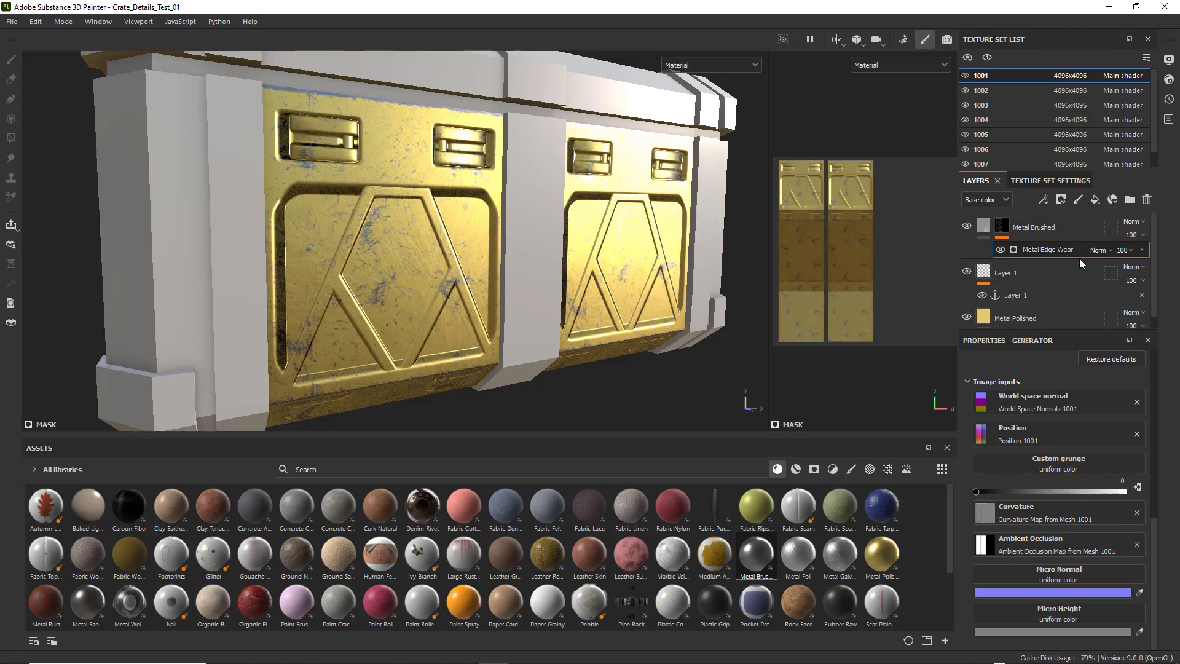
{"action": "left_click", "coordinate": [1066, 574]}
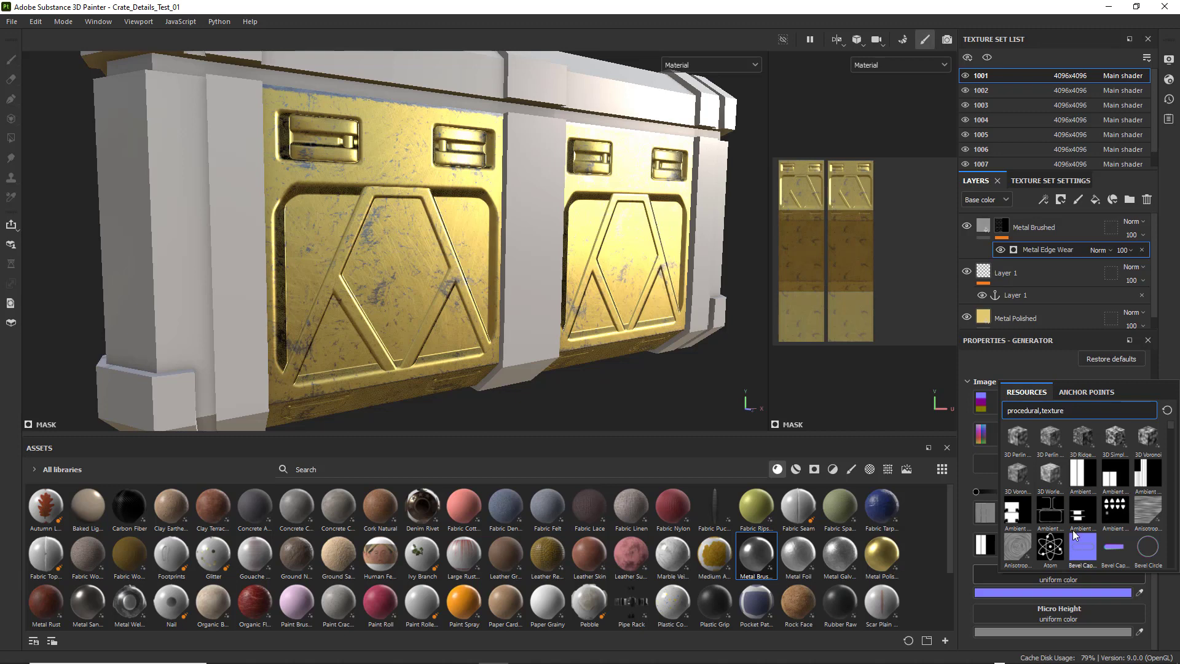
{"action": "left_click", "coordinate": [1077, 393]}
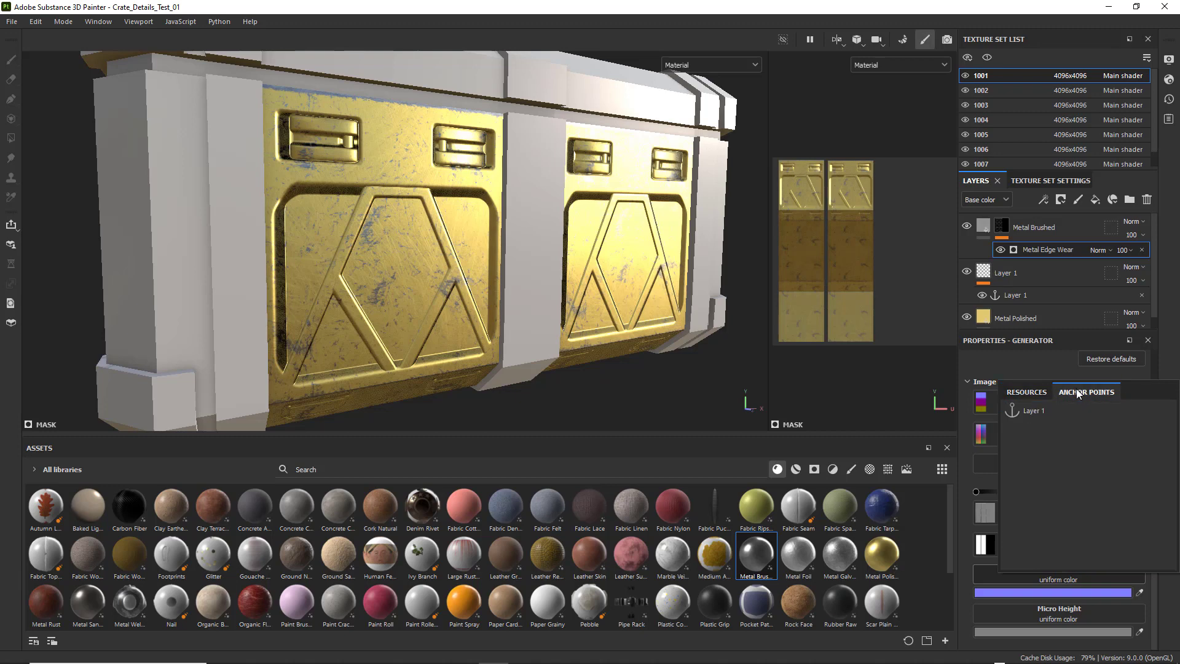
{"action": "left_click", "coordinate": [1026, 411]}
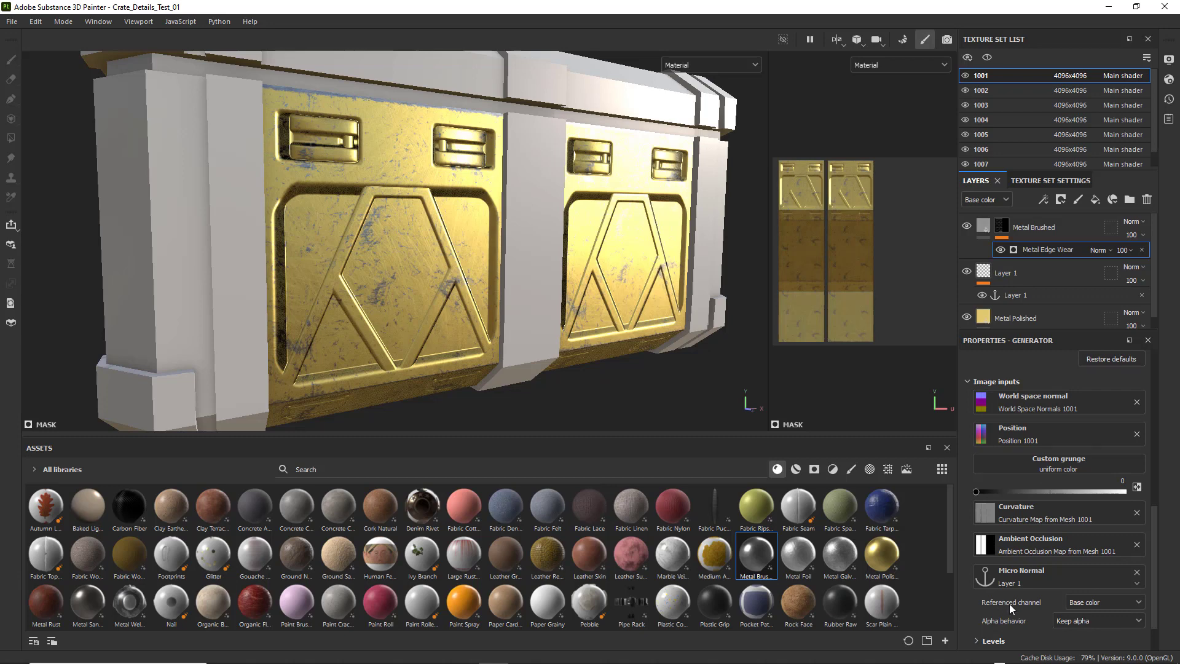
{"action": "left_click", "coordinate": [1139, 605]}
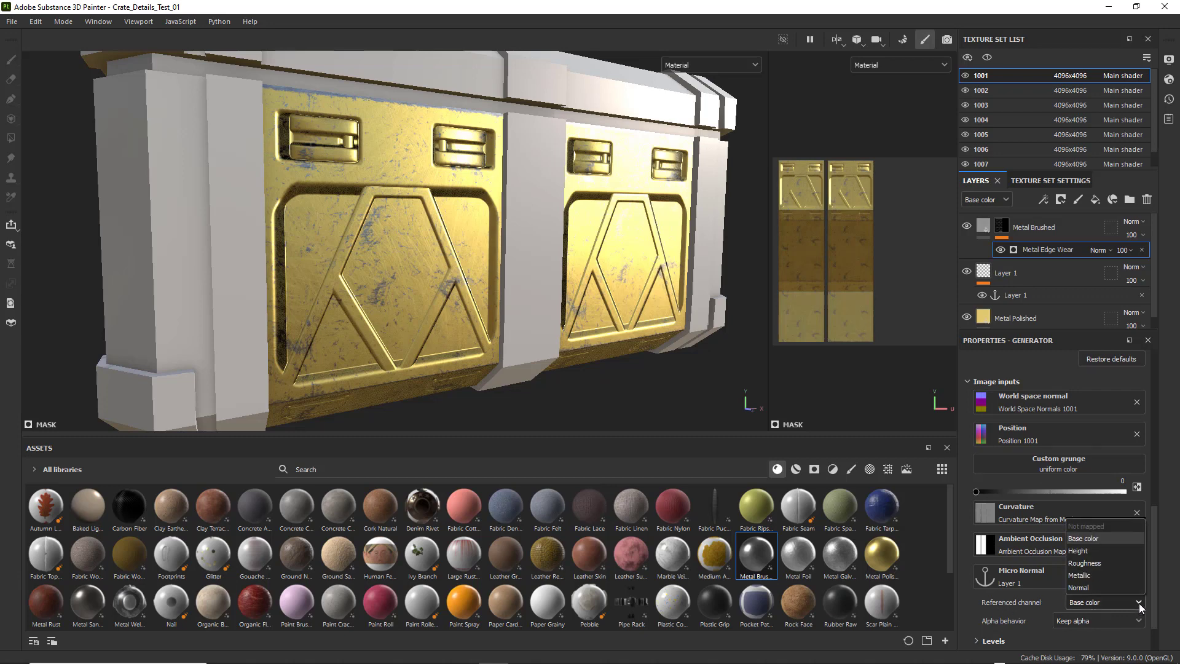
{"action": "left_click", "coordinate": [1090, 589]}
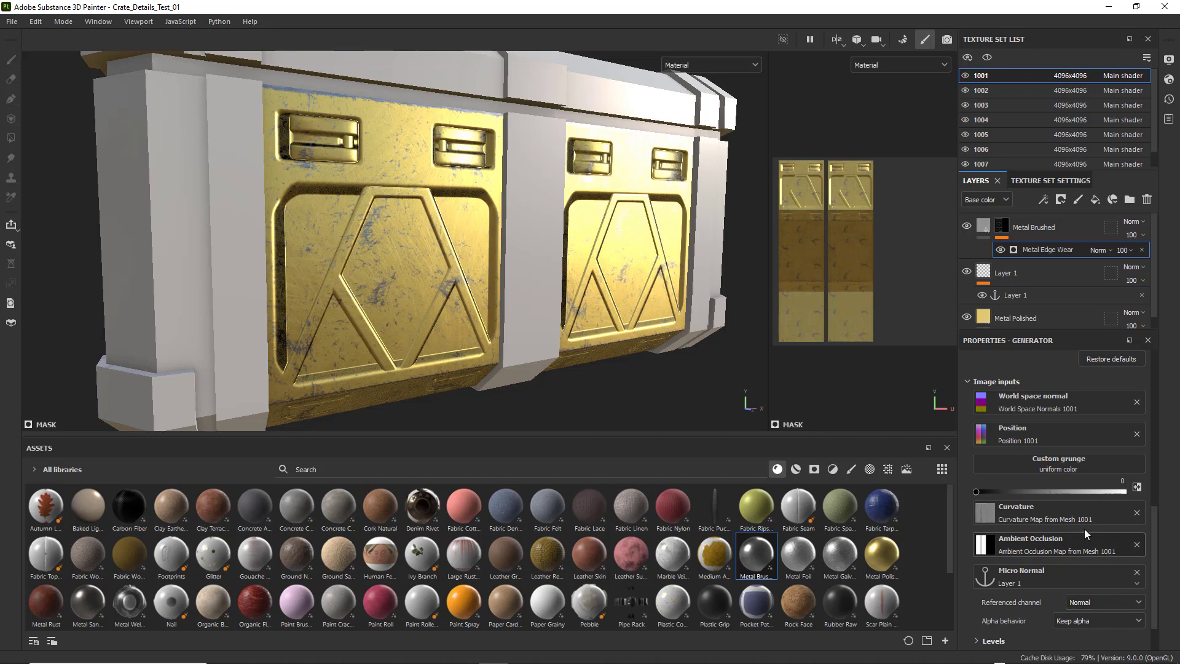
Enable Micro Normal in the Metal Edge Wear generator's Micro Details
{"action": "scroll", "coordinate": [1086, 530], "scroll_direction": "down", "scroll_amount": 1}
{"action": "scroll", "coordinate": [1087, 532], "scroll_direction": "up", "scroll_amount": 3}
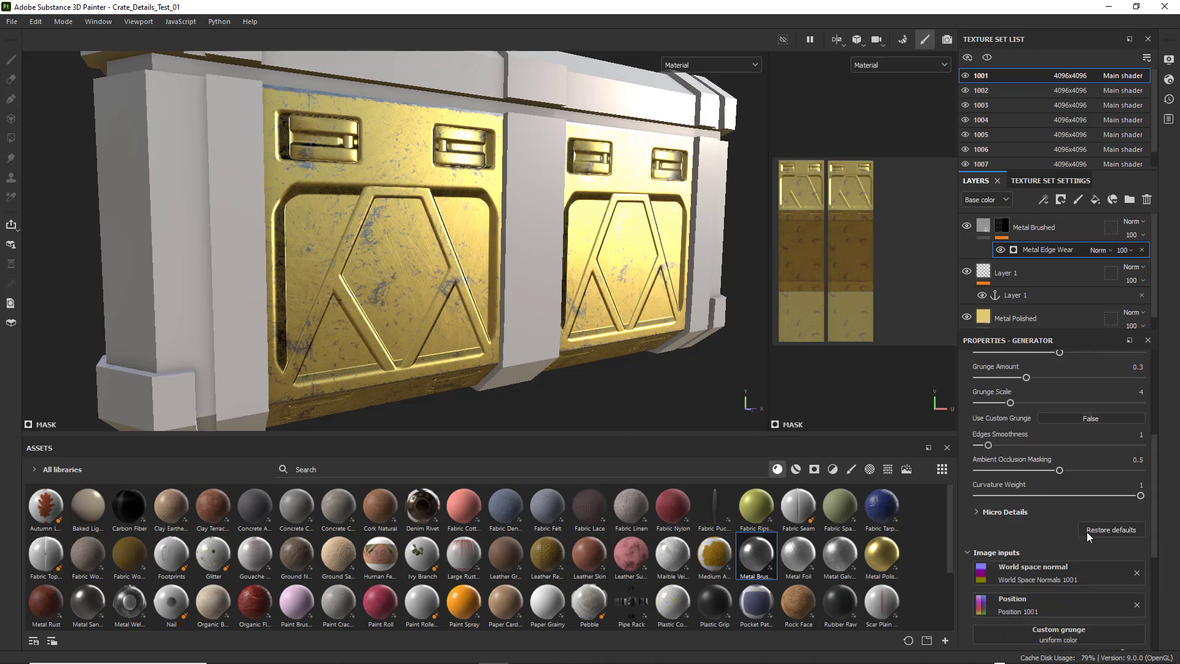
{"action": "left_click", "coordinate": [977, 512]}
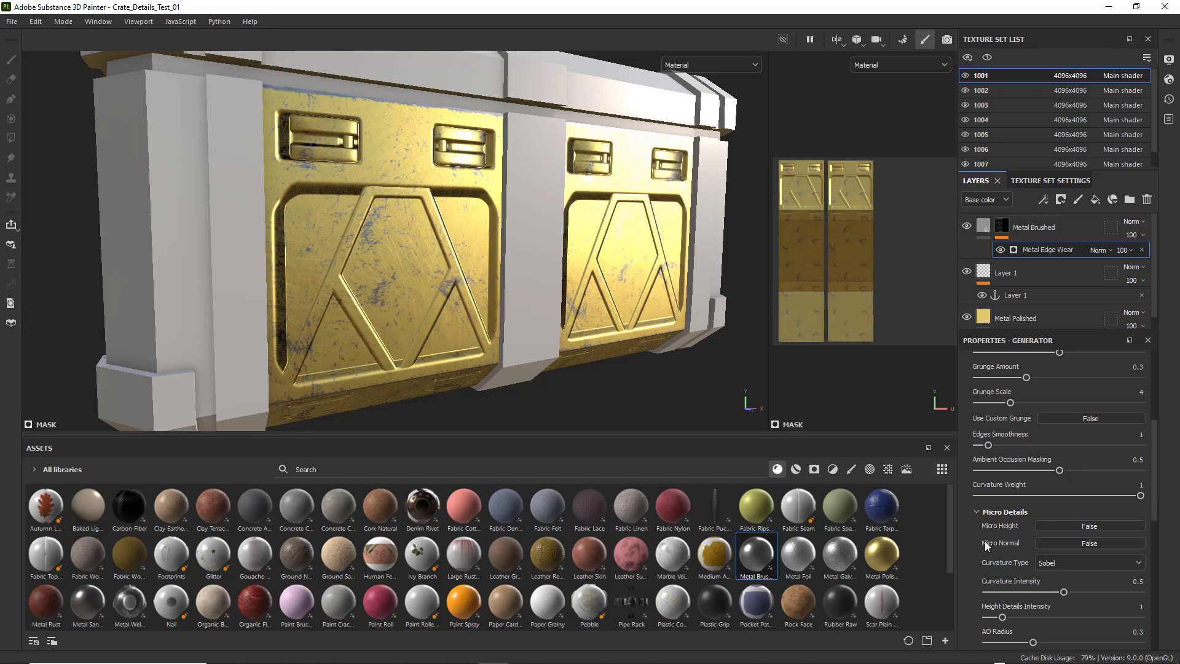
{"action": "left_click", "coordinate": [1103, 543]}
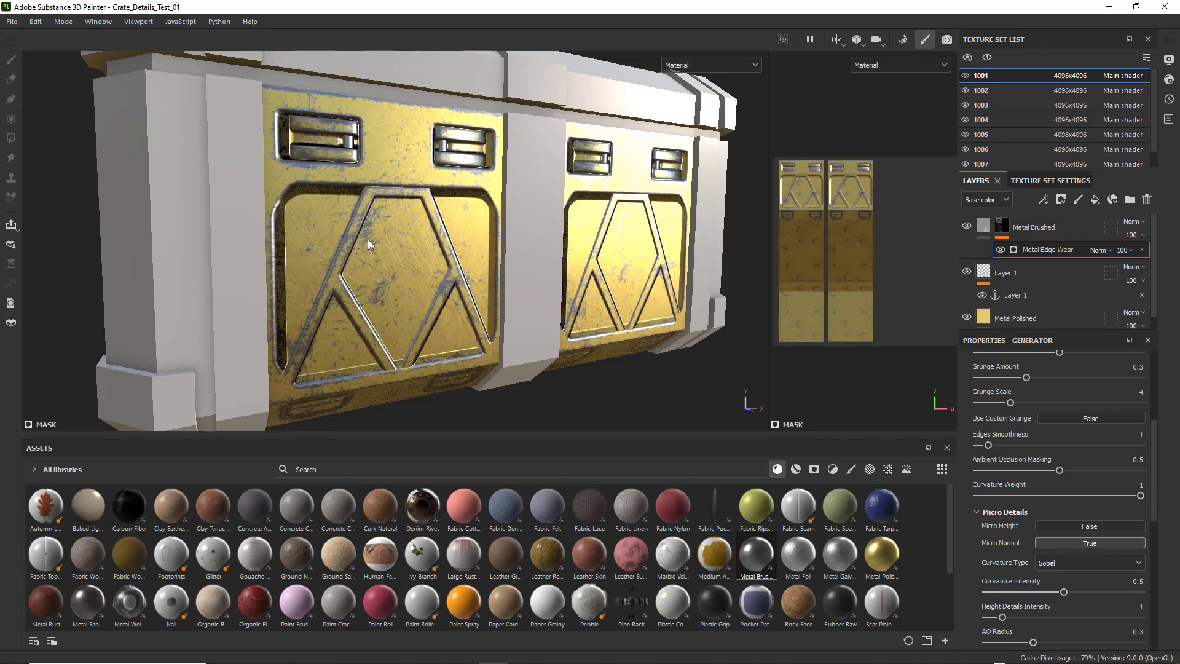
Examine the edge wear around the gold panels' latches, recesses and raised frame from close up and several angles
{"action": "mouse_move", "coordinate": [365, 240]}
{"action": "left_mouse_down", "text": "alt"}
{"action": "mouse_move", "coordinate": [389, 242]}
{"action": "mouse_move", "coordinate": [382, 249]}
{"action": "left_mouse_up", "text": "alt"}
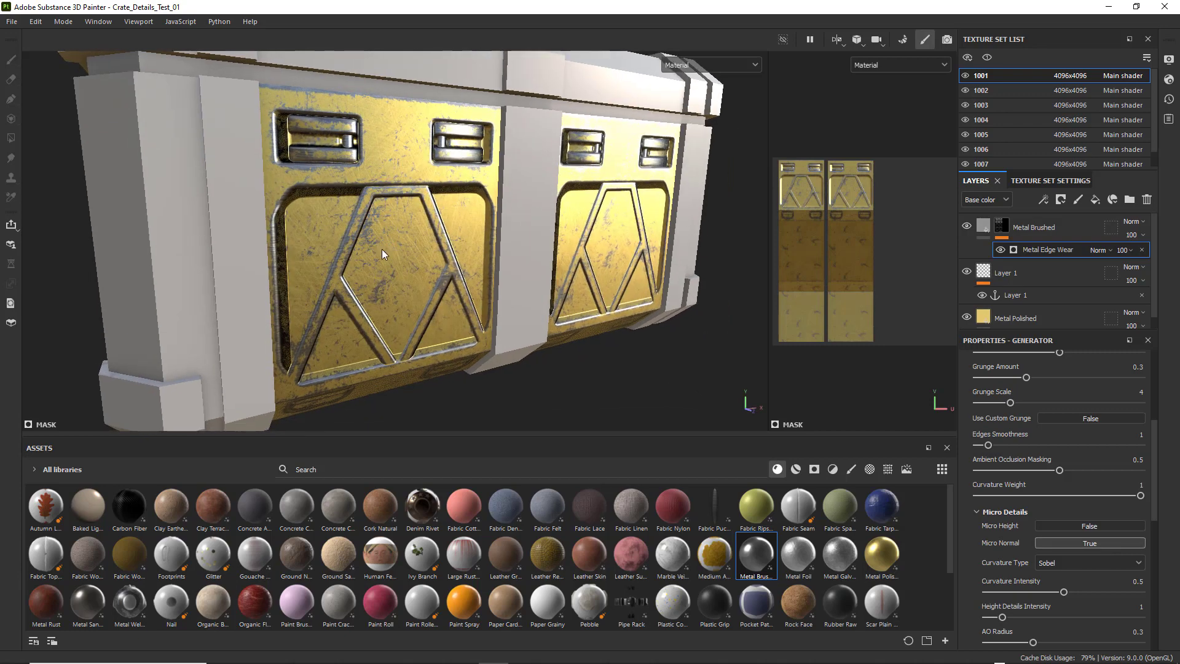
{"action": "scroll", "coordinate": [385, 245], "scroll_direction": "up", "scroll_amount": 2}
{"action": "middle_click_drag", "start_coordinate": [395, 215], "coordinate": [447, 262], "text": "alt"}
{"action": "scroll", "coordinate": [429, 246], "scroll_direction": "up", "scroll_amount": 5}
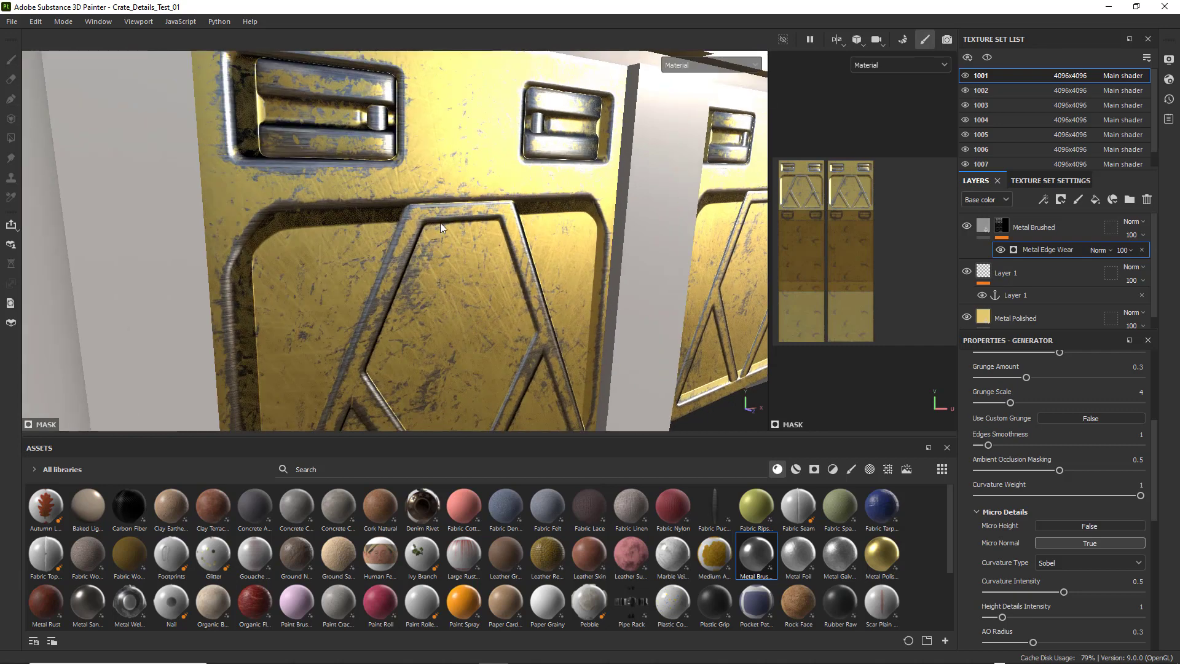
{"action": "left_click_drag", "start_coordinate": [409, 228], "coordinate": [419, 290], "text": "alt"}
{"action": "scroll", "coordinate": [393, 234], "scroll_direction": "down", "scroll_amount": 2}
{"action": "scroll", "coordinate": [420, 301], "scroll_direction": "down", "scroll_amount": 1}
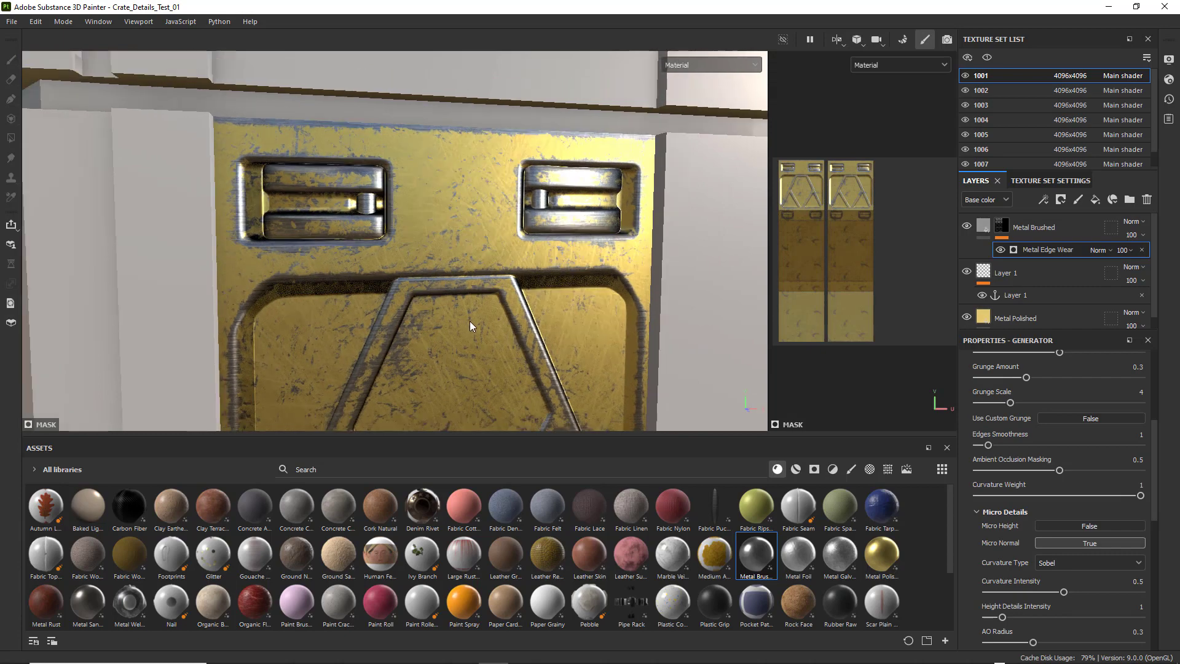
{"action": "left_click_drag", "start_coordinate": [470, 321], "coordinate": [495, 363], "text": "alt"}
{"action": "middle_click_drag", "start_coordinate": [495, 364], "coordinate": [487, 204], "text": "alt"}
{"action": "left_click_drag", "start_coordinate": [487, 205], "coordinate": [581, 386], "text": "alt"}
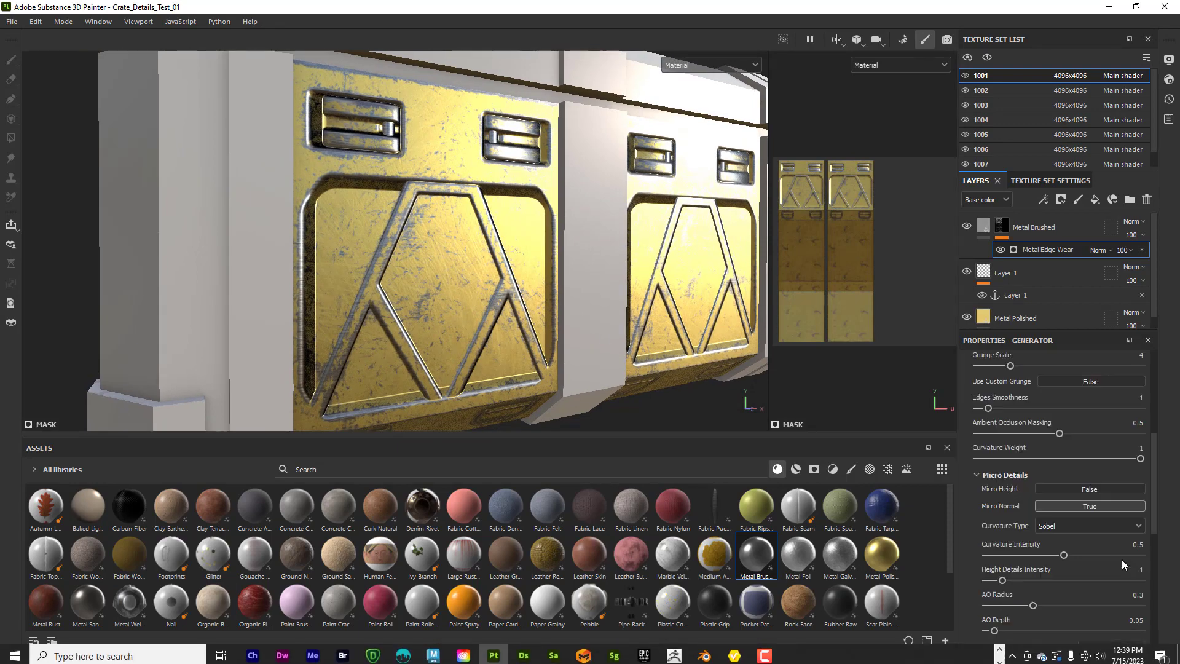
Set the generator's Micro Details to Curvature Intensity 0.21, Height Details Intensity 0, AO Radius 1 and AO Depth 0.02
{"action": "scroll", "coordinate": [1100, 535], "scroll_direction": "down", "scroll_amount": 5}
{"action": "left_click_drag", "start_coordinate": [1065, 442], "coordinate": [1019, 444]}
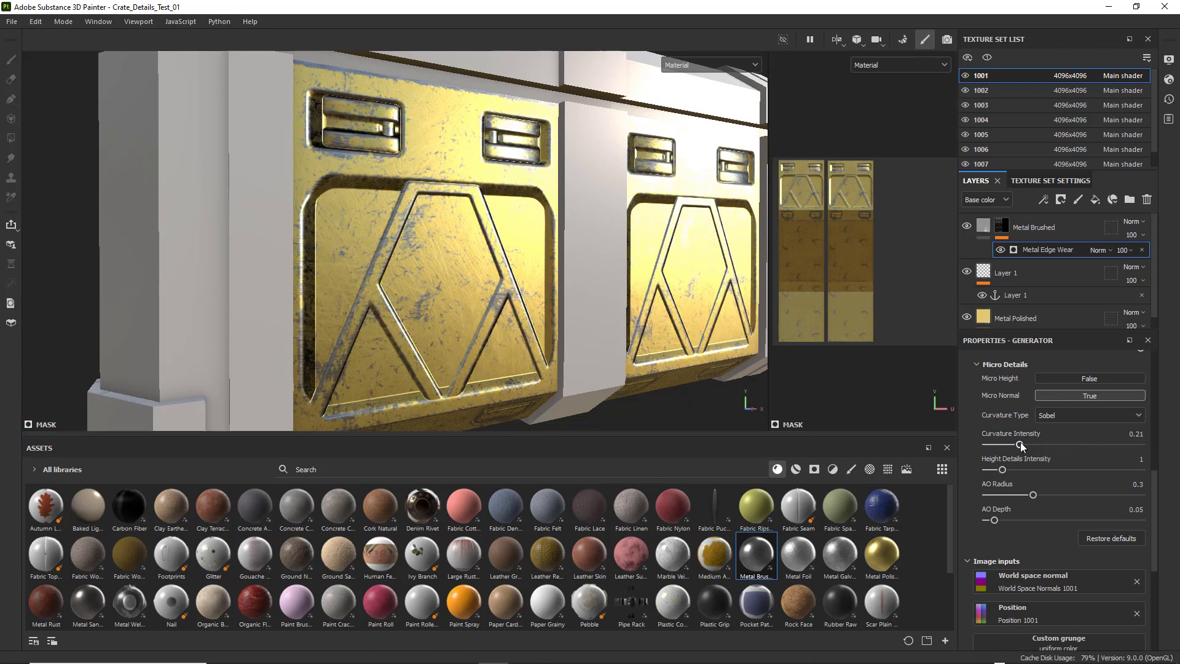
{"action": "left_click_drag", "start_coordinate": [1004, 444], "coordinate": [1130, 479]}
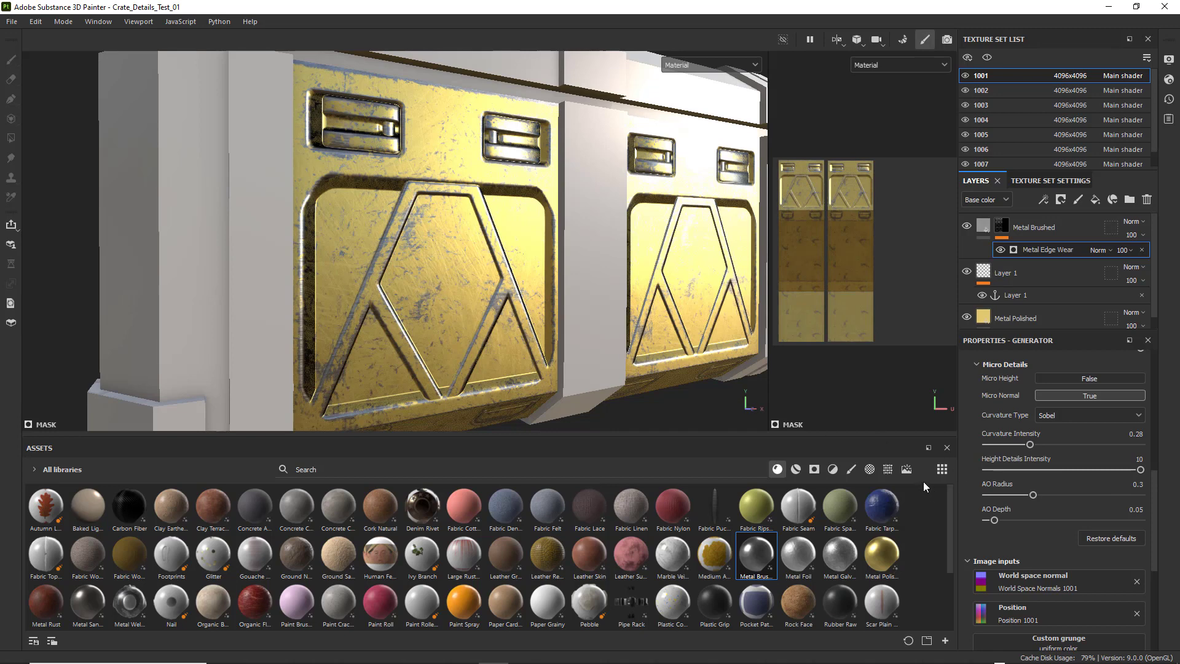
{"action": "left_click_drag", "start_coordinate": [1141, 471], "coordinate": [1105, 471]}
{"action": "left_click_drag", "start_coordinate": [1034, 496], "coordinate": [1179, 535]}
{"action": "mouse_move", "coordinate": [994, 520]}
{"action": "left_mouse_down"}
{"action": "mouse_move", "coordinate": [1099, 527]}
{"action": "mouse_move", "coordinate": [971, 528]}
{"action": "mouse_move", "coordinate": [1018, 520]}
{"action": "mouse_move", "coordinate": [979, 521]}
{"action": "left_mouse_up"}
{"action": "left_click_drag", "start_coordinate": [1101, 469], "coordinate": [976, 467]}
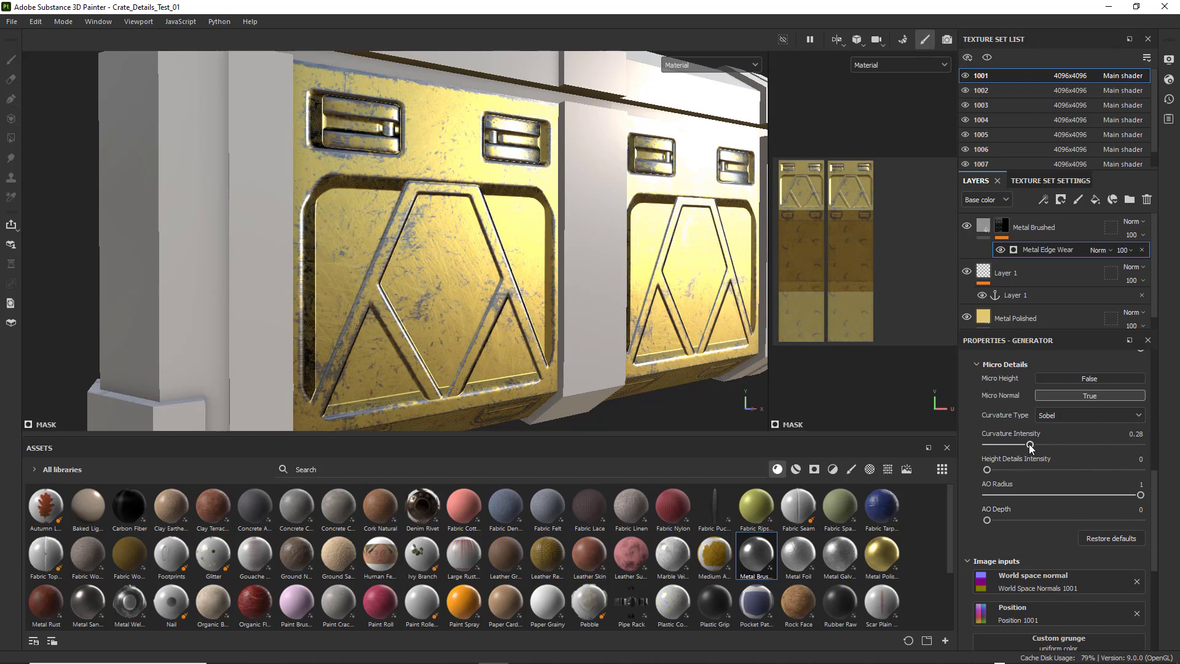
{"action": "left_click_drag", "start_coordinate": [993, 443], "coordinate": [1019, 448]}
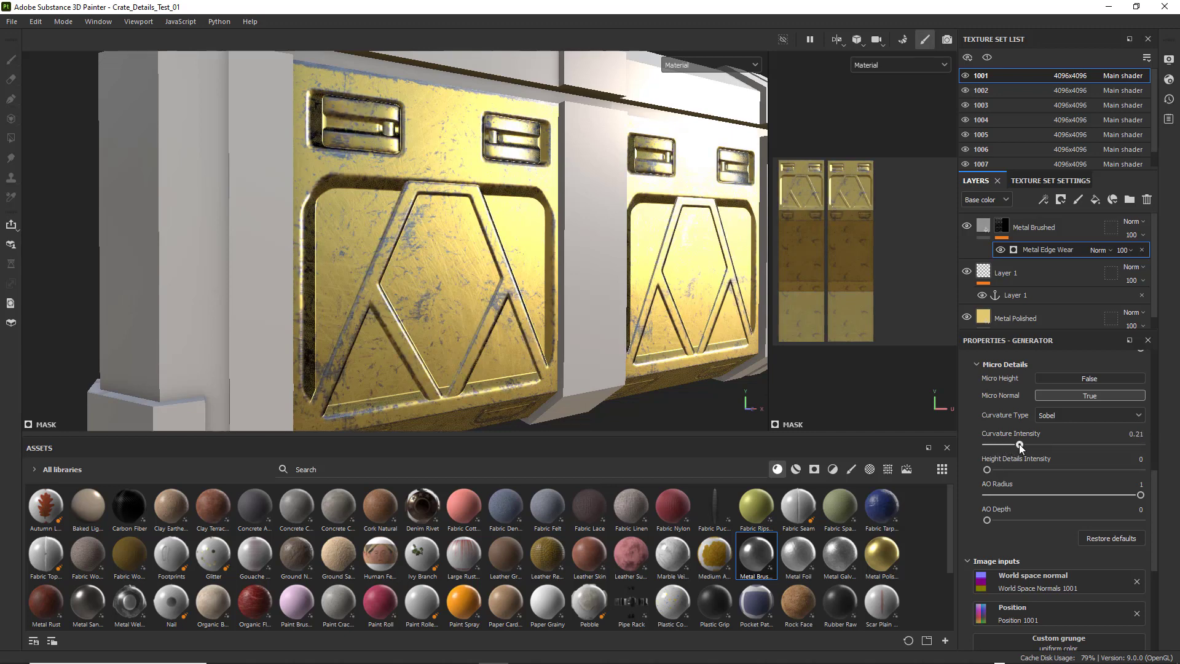
{"action": "mouse_move", "coordinate": [986, 520]}
{"action": "left_mouse_down"}
{"action": "mouse_move", "coordinate": [1100, 520]}
{"action": "mouse_move", "coordinate": [999, 522]}
{"action": "left_mouse_up"}
Inspect the adjusted wear on both gold panels while viewing the crate's whole front side
{"action": "left_click_drag", "start_coordinate": [492, 255], "coordinate": [413, 269], "text": "alt"}
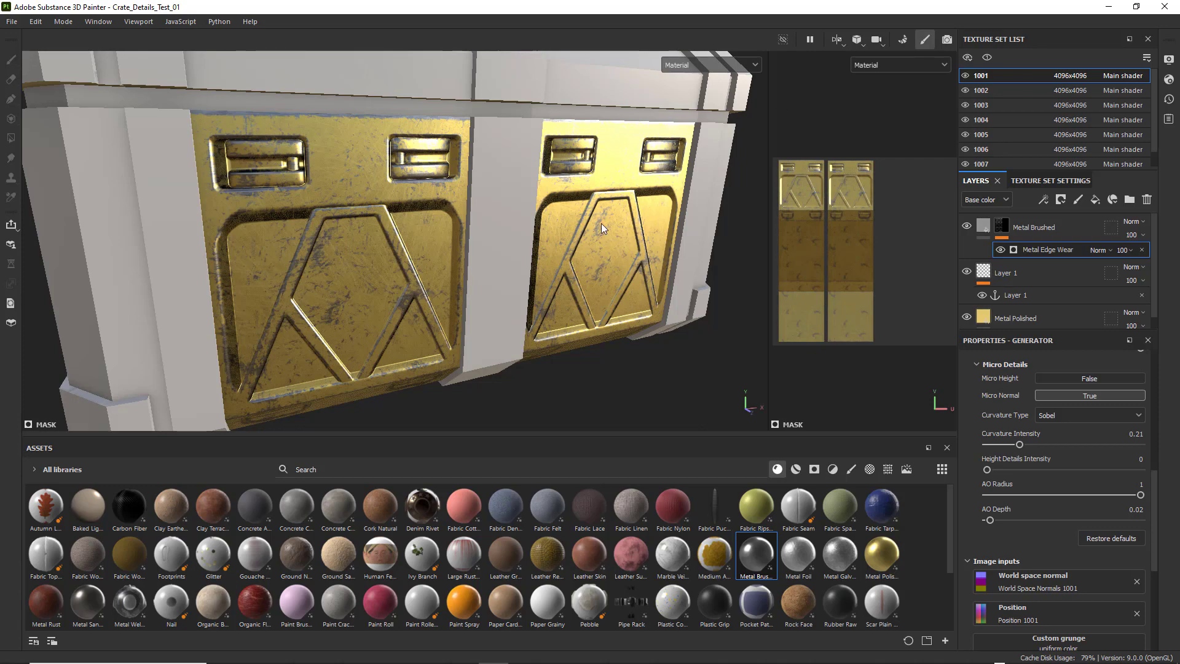
{"action": "left_click_drag", "start_coordinate": [591, 270], "coordinate": [551, 238], "text": "alt"}
{"action": "scroll", "coordinate": [573, 257], "scroll_direction": "down", "scroll_amount": 3}
{"action": "middle_click_drag", "start_coordinate": [550, 237], "coordinate": [502, 222], "text": "alt"}
{"action": "left_click_drag", "start_coordinate": [501, 221], "coordinate": [537, 223], "text": "alt"}
{"action": "middle_click_drag", "start_coordinate": [538, 223], "coordinate": [550, 228], "text": "alt"}
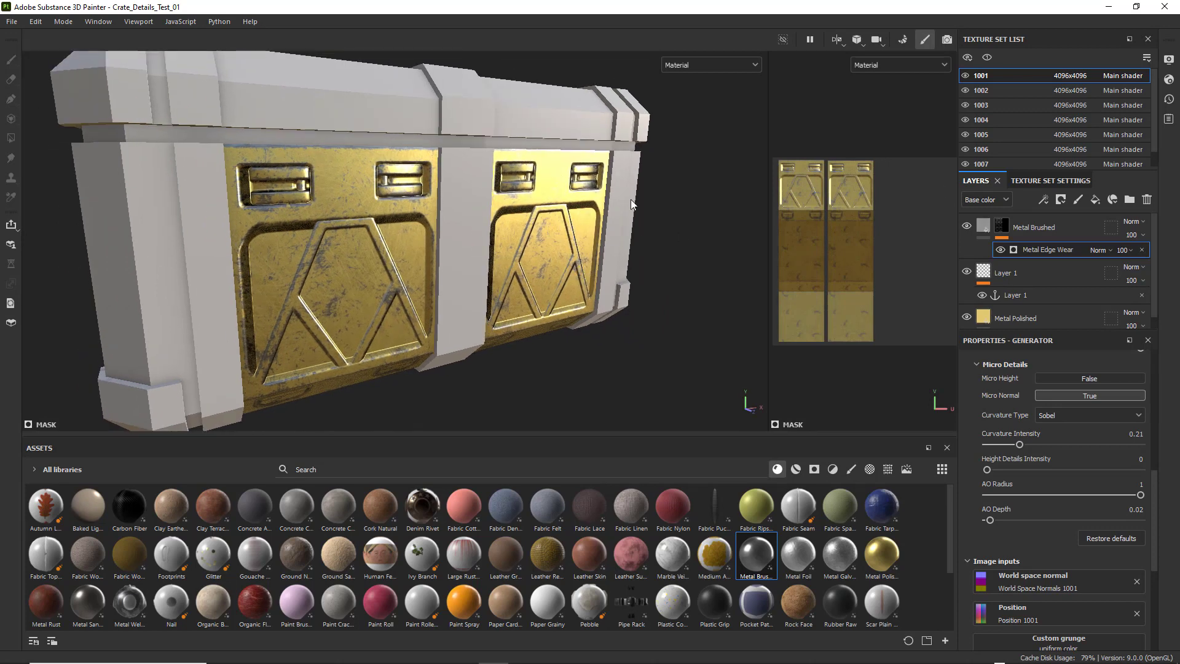
{"action": "mouse_move", "coordinate": [654, 220]}
{"action": "left_mouse_down", "text": "alt"}
{"action": "mouse_move", "coordinate": [632, 216]}
{"action": "mouse_move", "coordinate": [661, 220]}
{"action": "left_mouse_up", "text": "alt"}
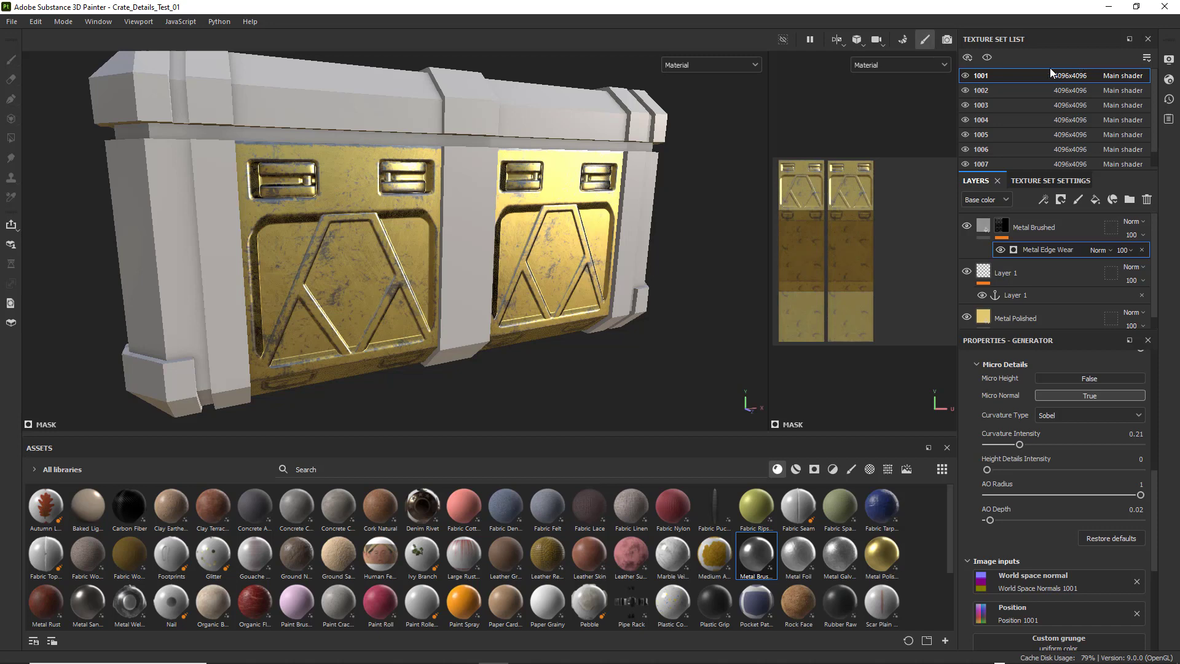
Activate texture set 1002, and hide and show it to identify which part of the crate it covers
{"action": "left_click", "coordinate": [987, 91]}
{"action": "left_click", "coordinate": [966, 91]}
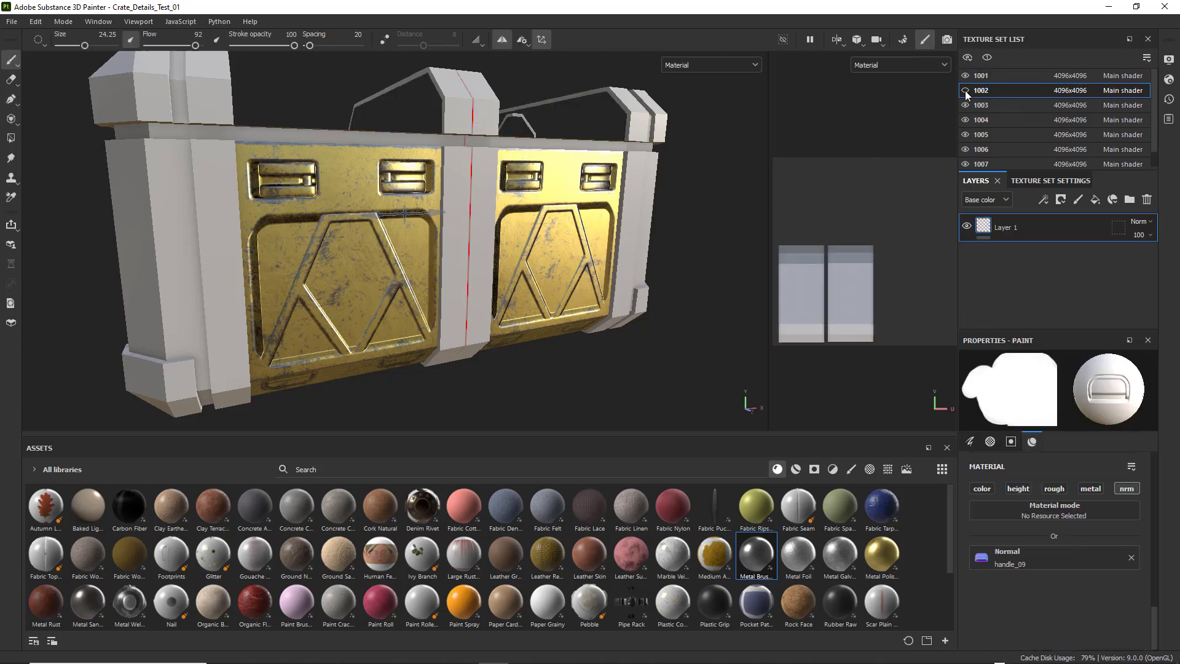
{"action": "left_click", "coordinate": [965, 92]}
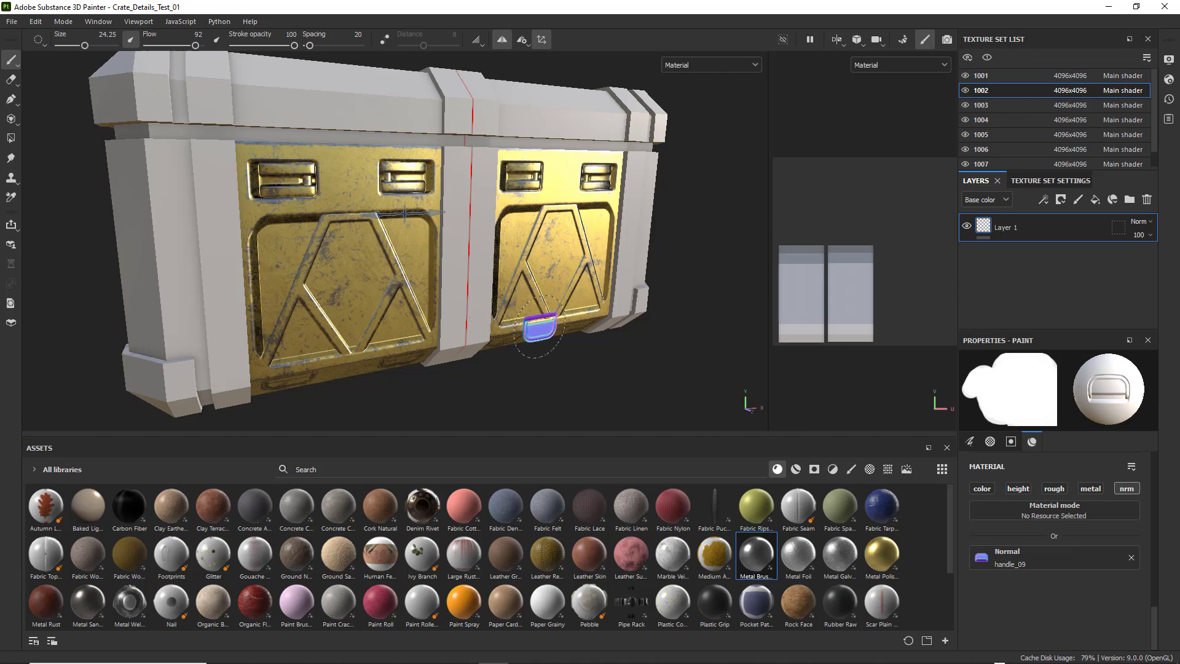
{"action": "left_click_drag", "start_coordinate": [540, 332], "coordinate": [601, 326], "text": "alt"}
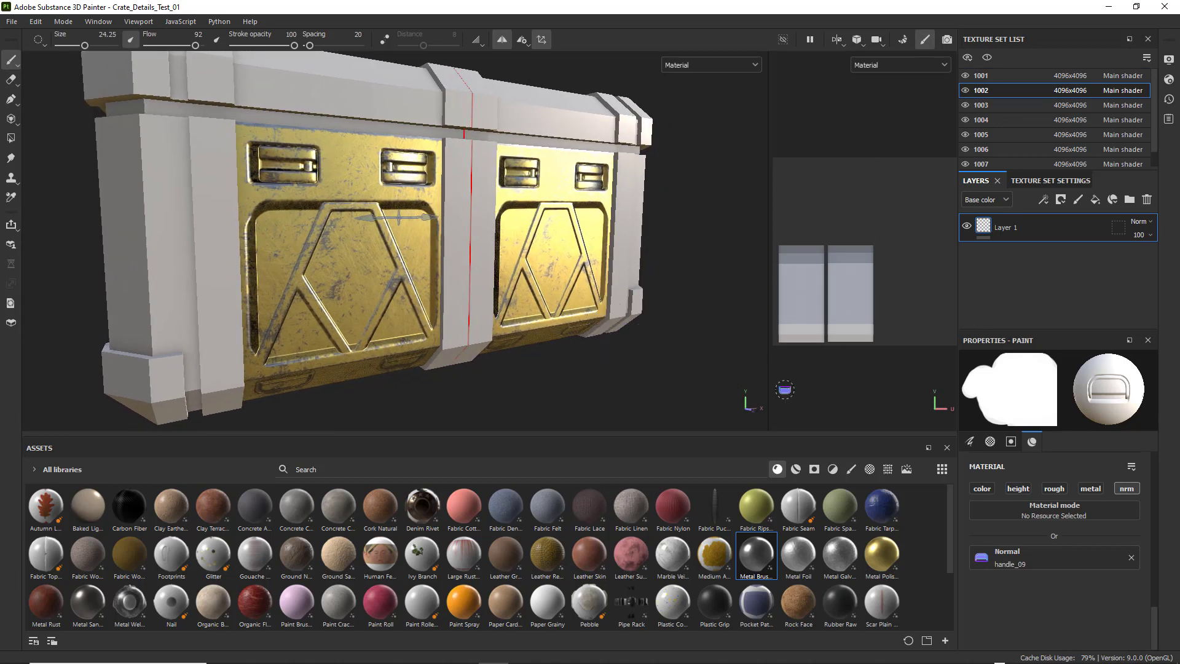
Activate texture set 1001, and hide and show it to identify which part of the crate it covers
{"action": "left_click", "coordinate": [994, 76]}
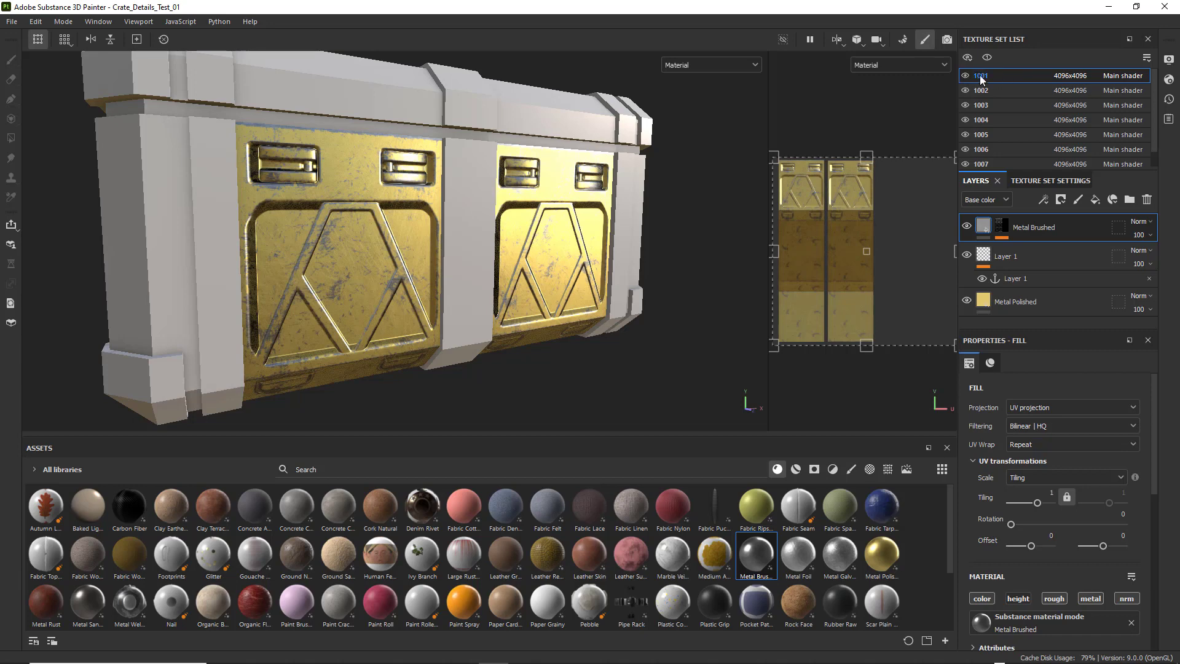
{"action": "left_click", "coordinate": [965, 75]}
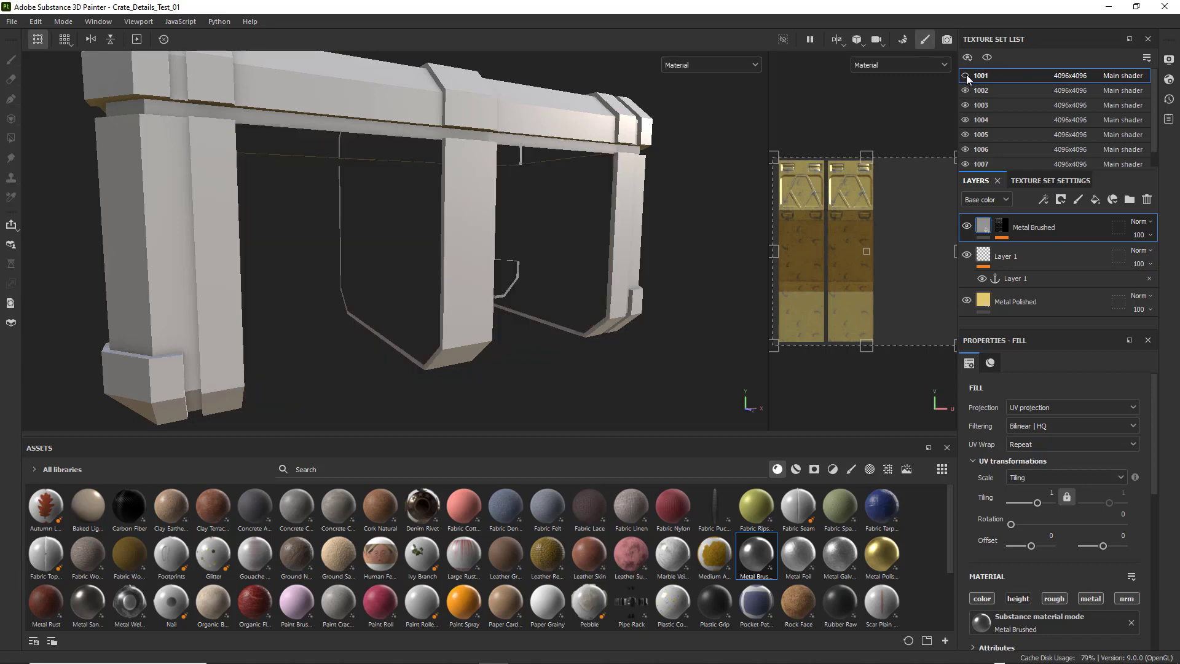
{"action": "left_click", "coordinate": [966, 75]}
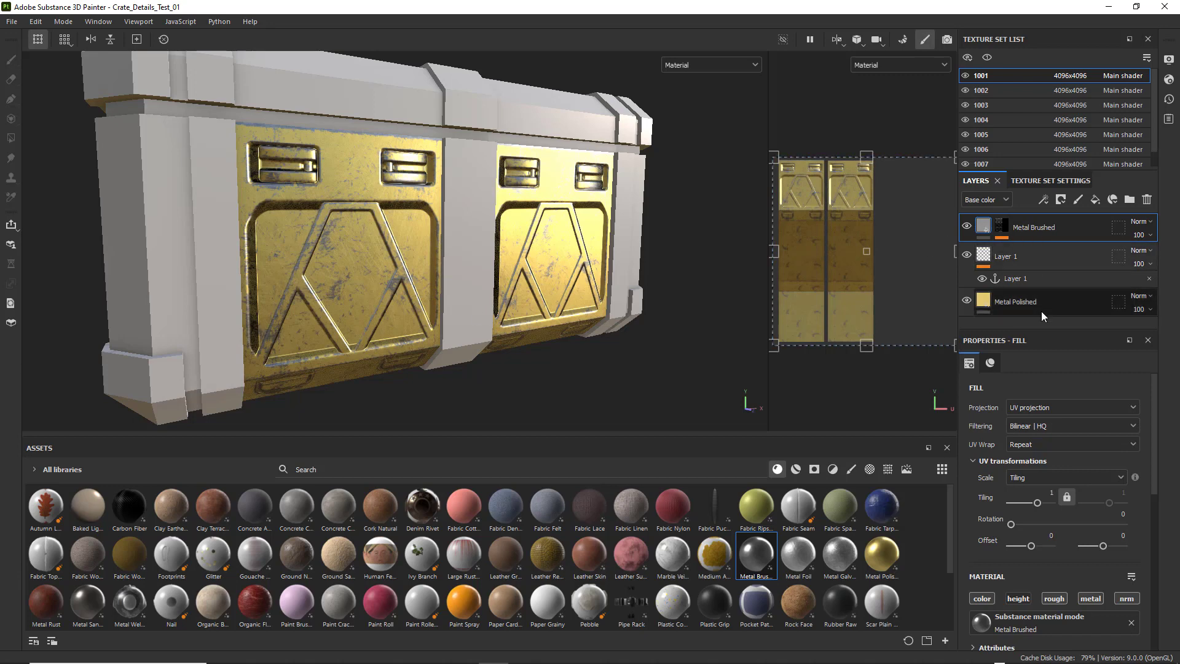
Review the material attributes and parameters of the Metal Polished fill layer in texture set 1001
{"action": "left_click", "coordinate": [987, 311]}
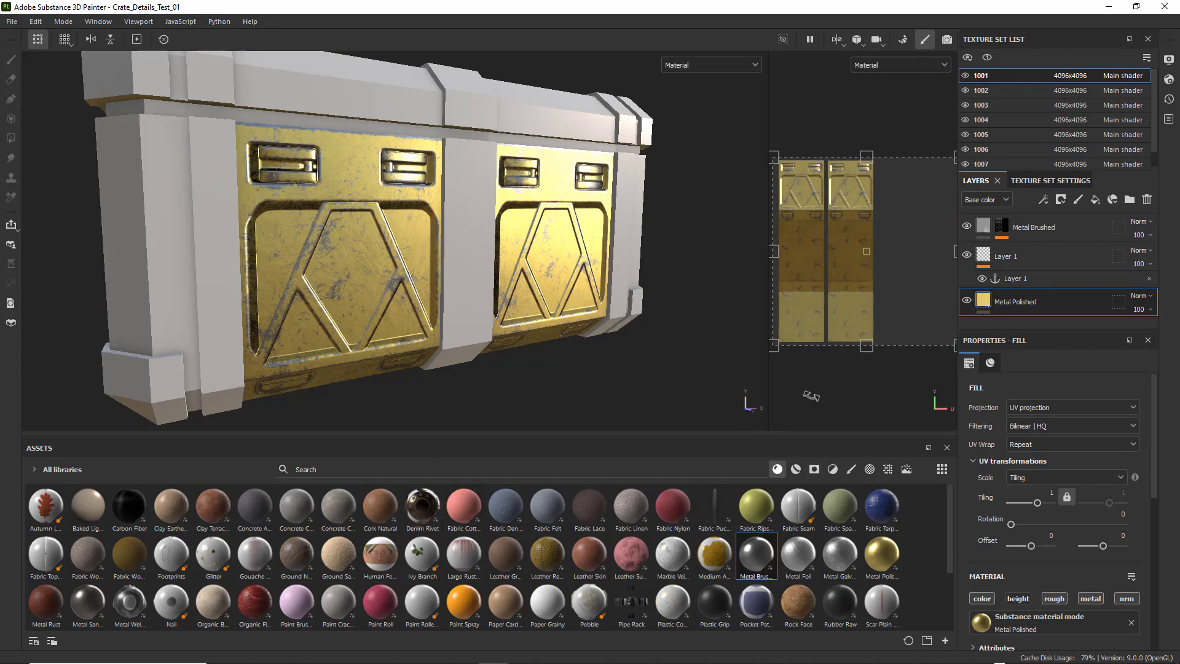
{"action": "scroll", "coordinate": [1111, 519], "scroll_direction": "down", "scroll_amount": 3}
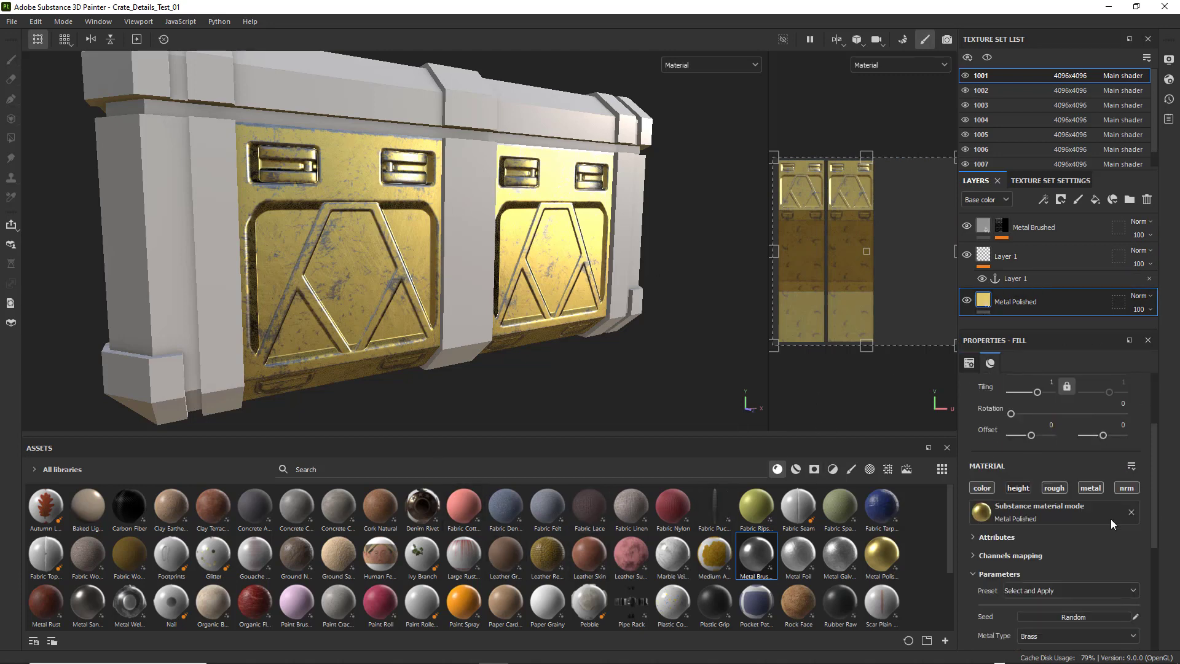
{"action": "scroll", "coordinate": [1112, 519], "scroll_direction": "down", "scroll_amount": 3}
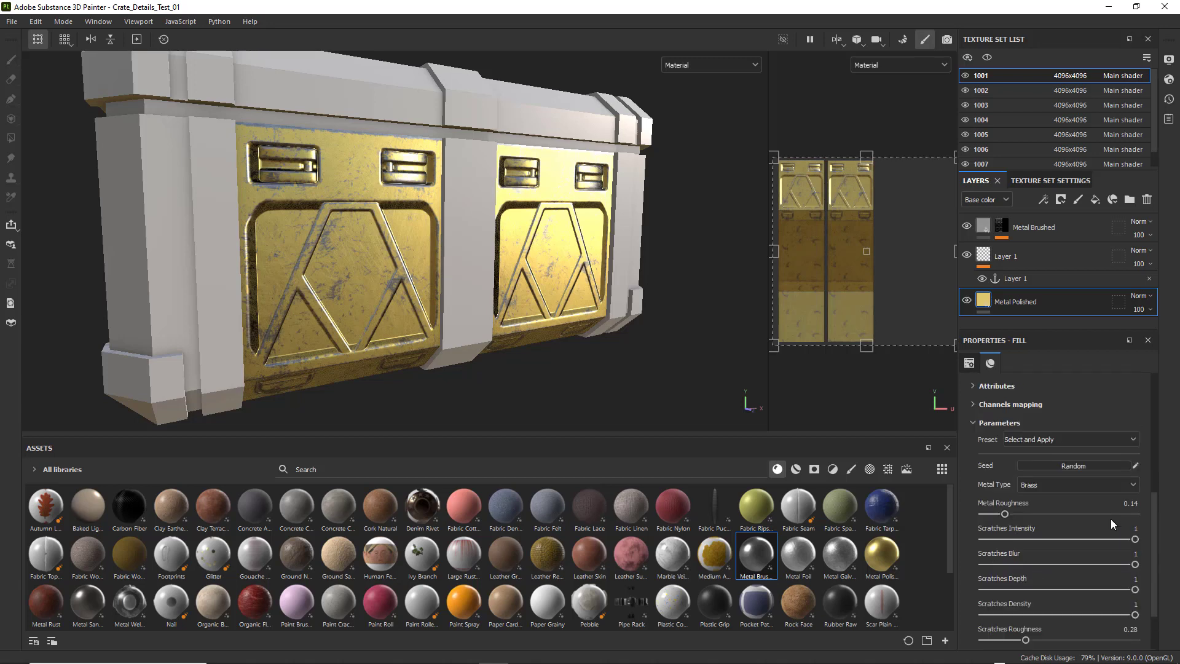
{"action": "scroll", "coordinate": [1111, 519], "scroll_direction": "up", "scroll_amount": 3}
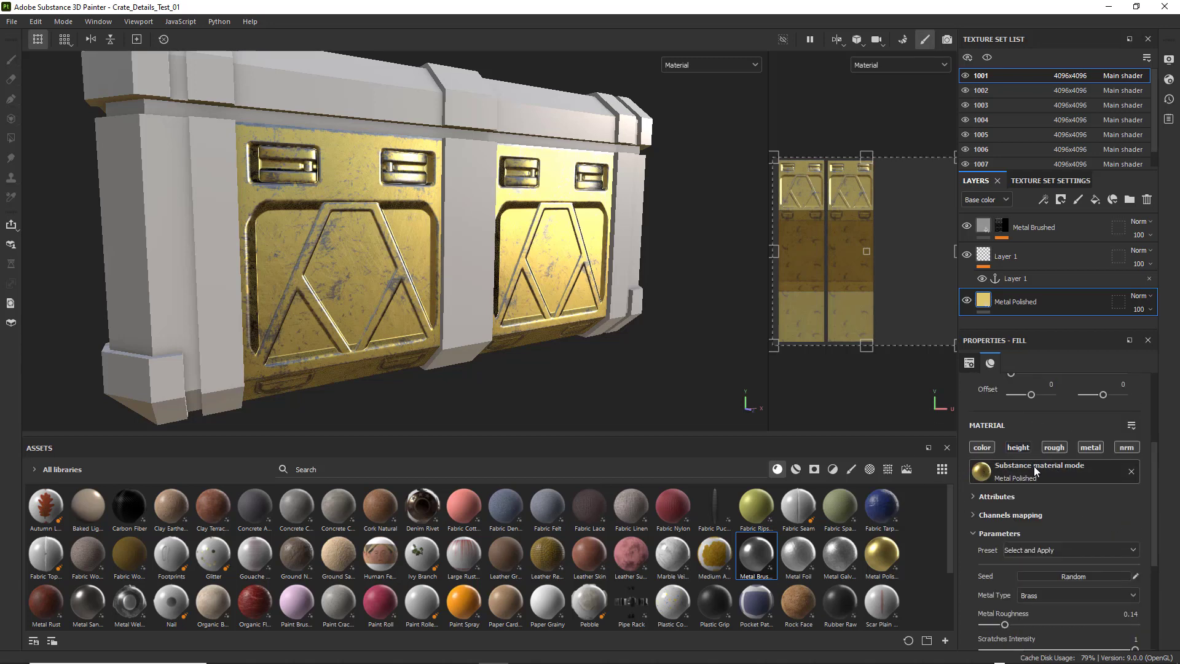
{"action": "scroll", "coordinate": [1060, 541], "scroll_direction": "down", "scroll_amount": 1}
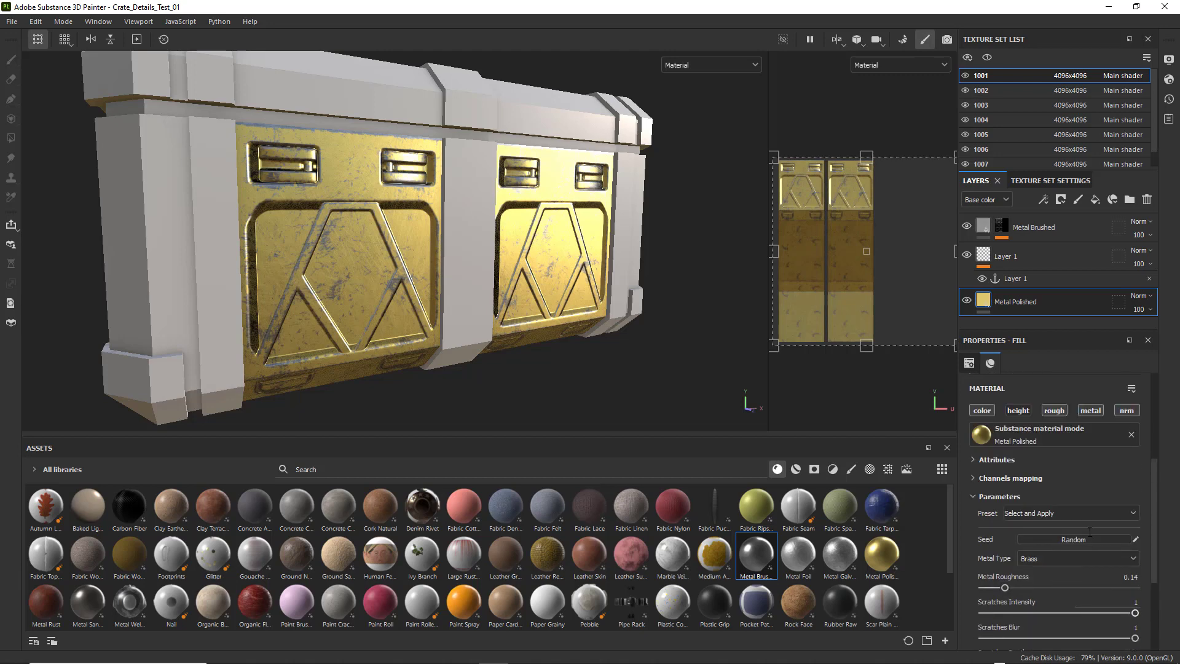
{"action": "left_click", "coordinate": [974, 461]}
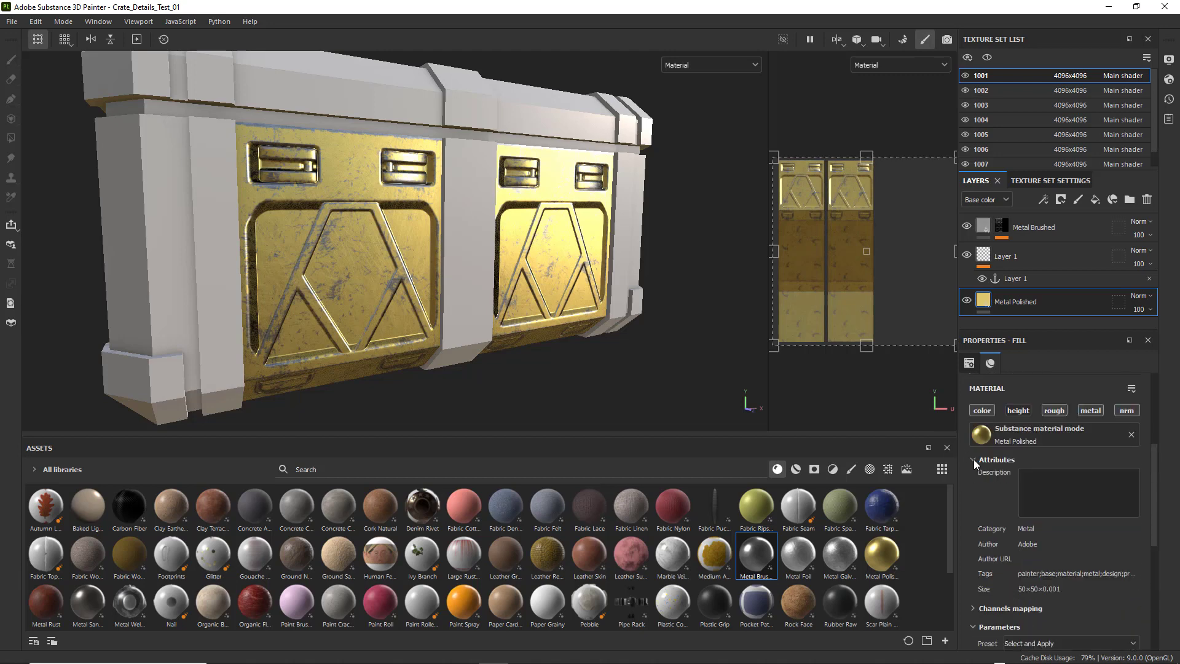
{"action": "left_click", "coordinate": [973, 461]}
{"action": "scroll", "coordinate": [1075, 498], "scroll_direction": "down", "scroll_amount": 4}
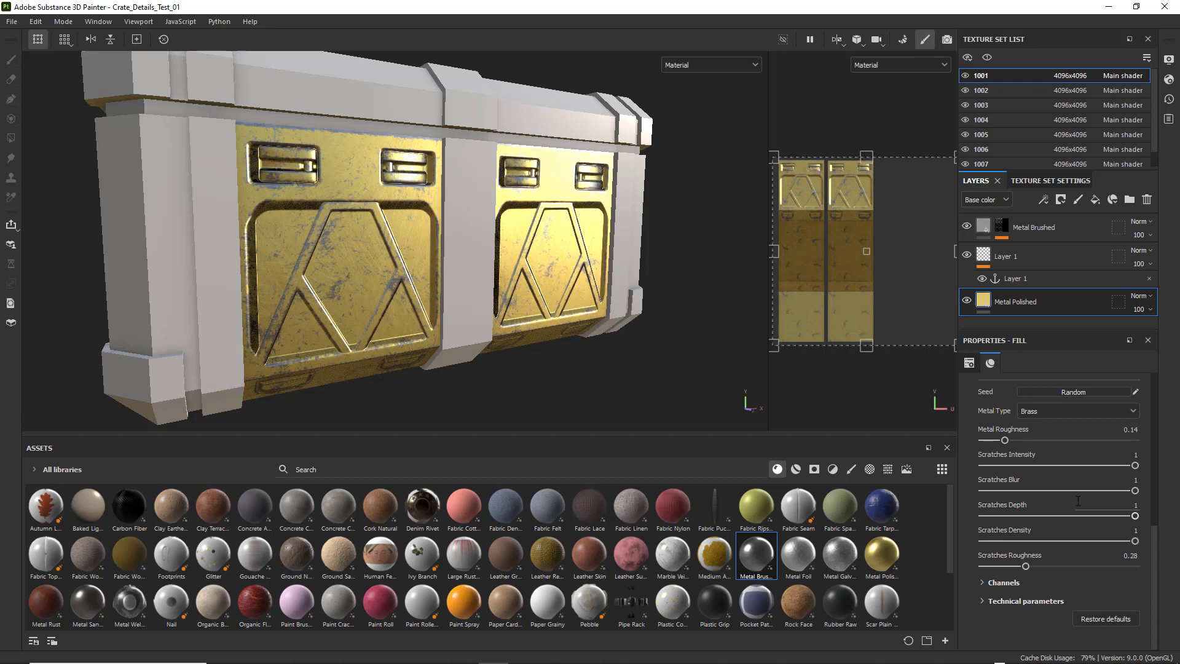
{"action": "scroll", "coordinate": [1060, 485], "scroll_direction": "up", "scroll_amount": 5}
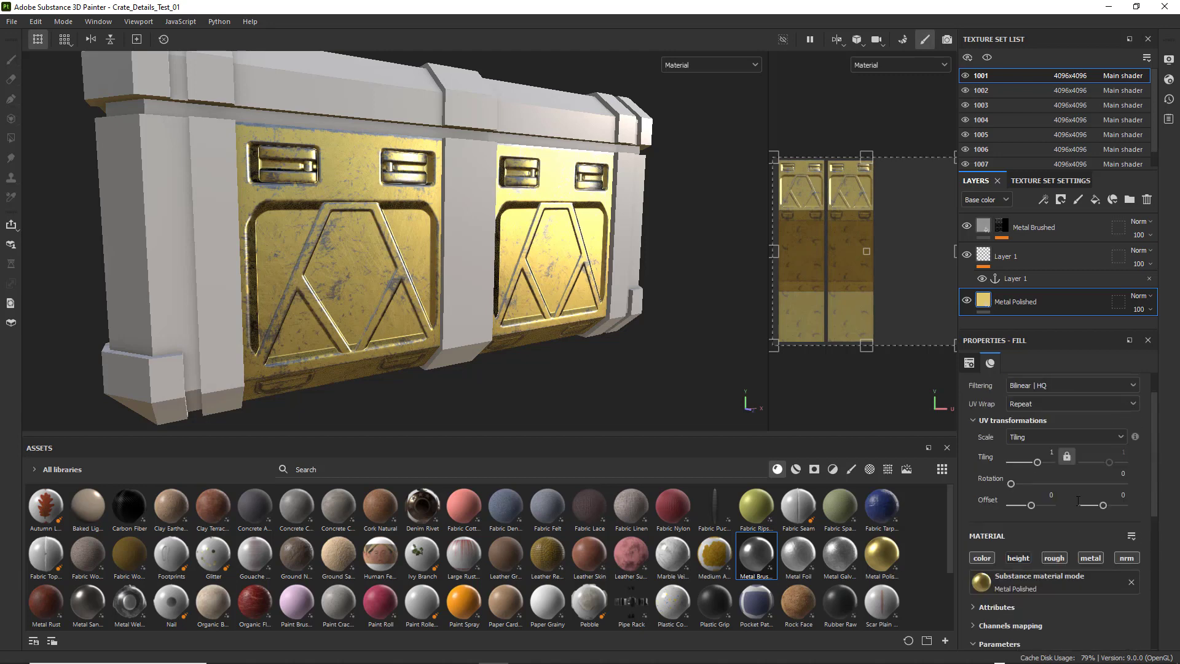
{"action": "left_click", "coordinate": [991, 362]}
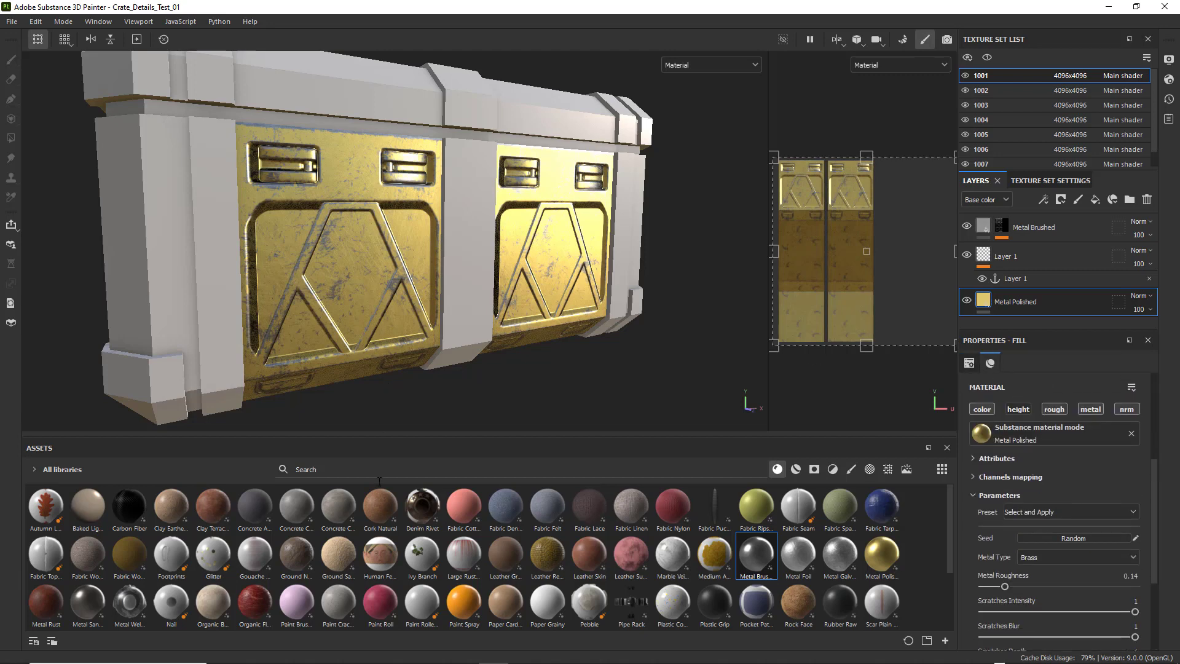
Replace the Metal Polished layer's material with Paint Roll, comparing it once against the original Metal Polished material
{"action": "left_click", "coordinate": [382, 594]}
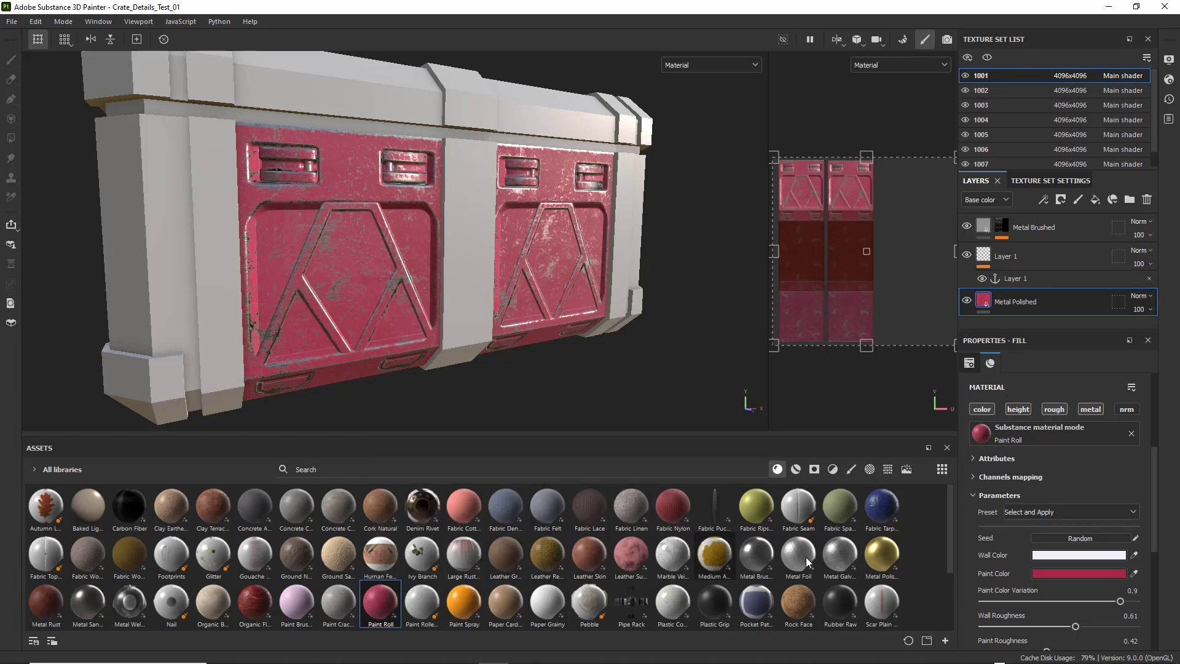
{"action": "left_click", "coordinate": [883, 551]}
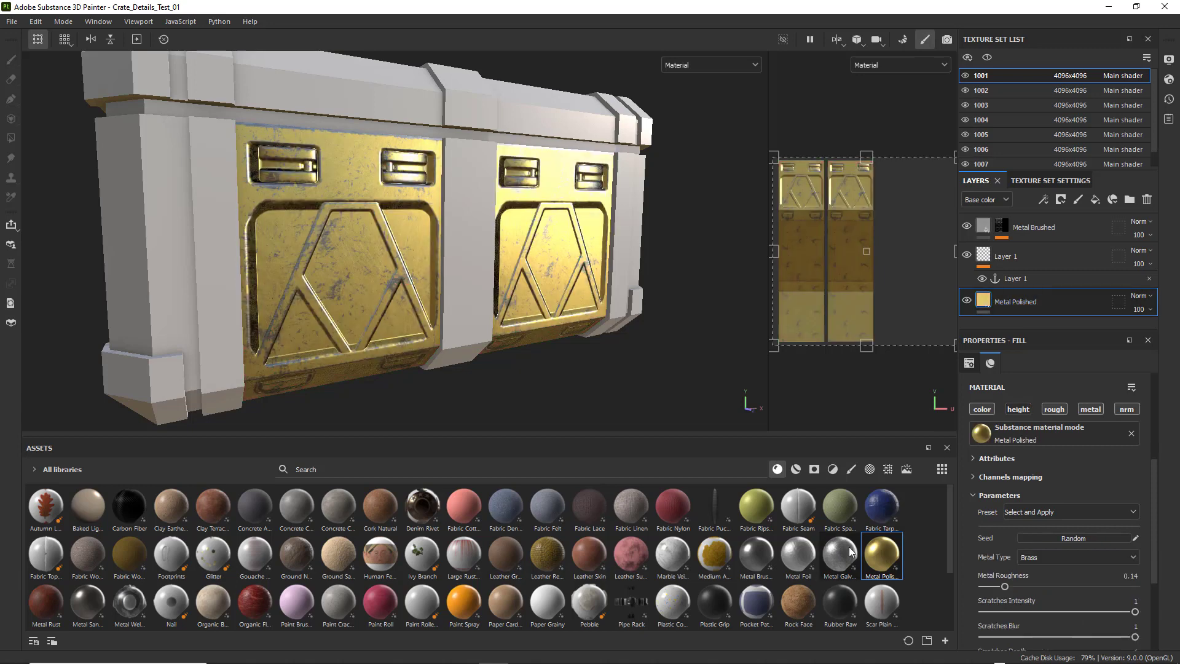
{"action": "left_click", "coordinate": [381, 605]}
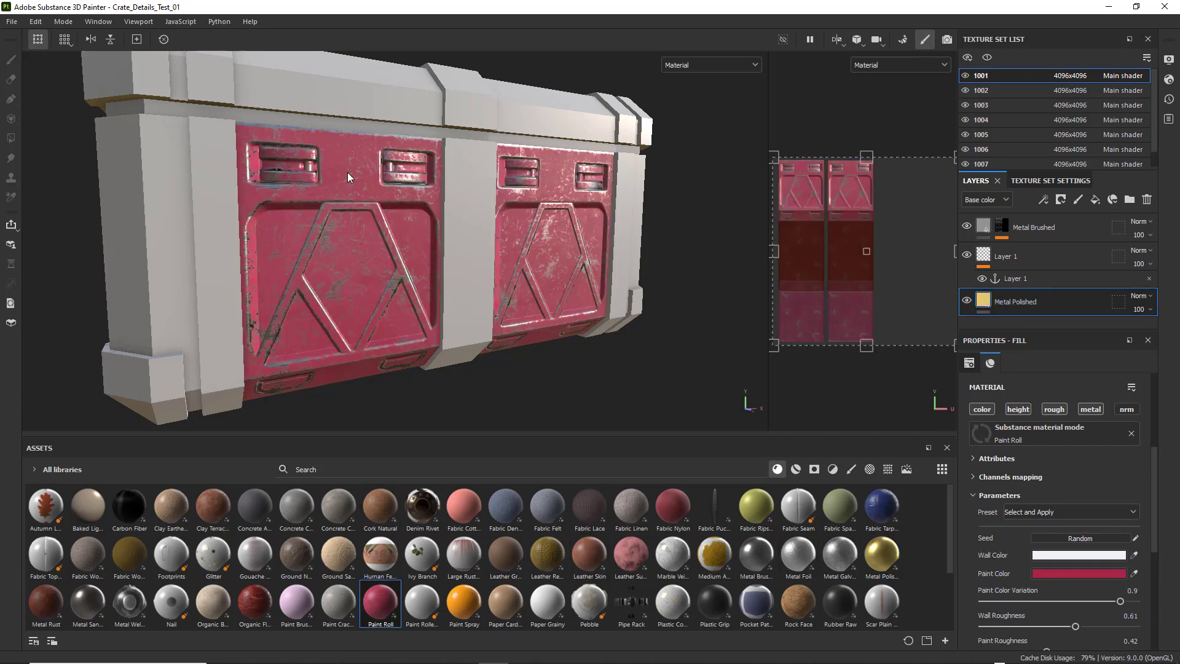
Inspect the crate from its end and front sides to judge the painted panels against the untextured frame
{"action": "left_click_drag", "start_coordinate": [397, 231], "coordinate": [529, 261], "text": "alt"}
{"action": "scroll", "coordinate": [439, 233], "scroll_direction": "down", "scroll_amount": 3}
{"action": "scroll", "coordinate": [529, 260], "scroll_direction": "down", "scroll_amount": 4}
{"action": "left_click_drag", "start_coordinate": [148, 263], "coordinate": [175, 234], "text": "alt"}
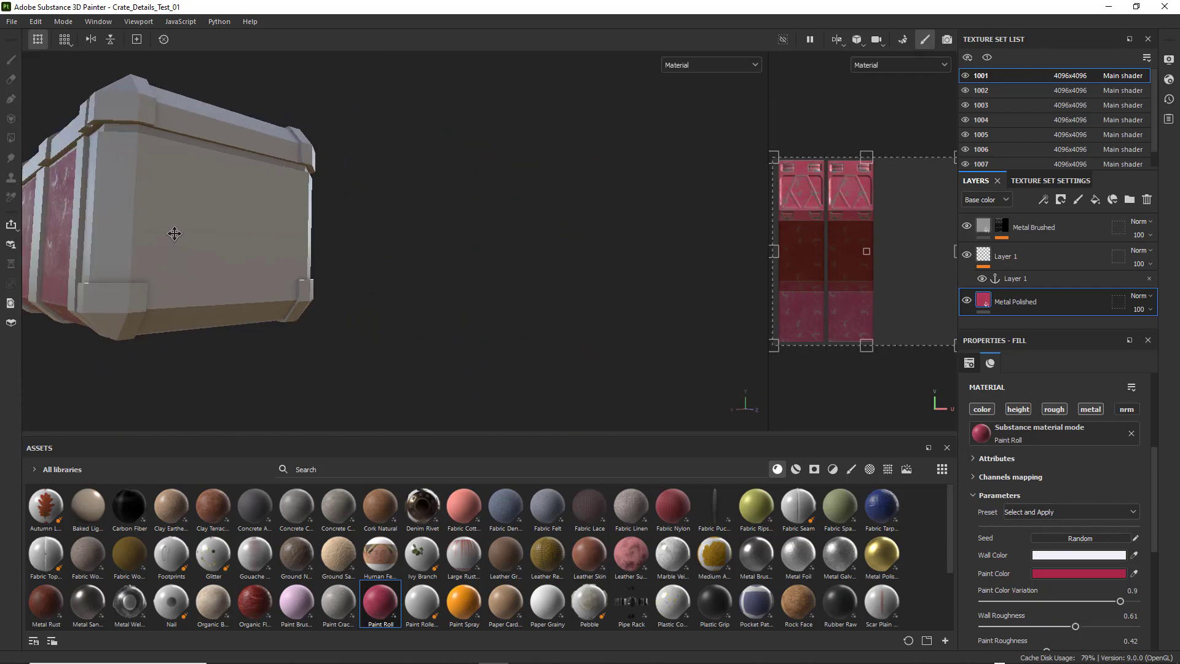
{"action": "middle_click_drag", "start_coordinate": [175, 235], "coordinate": [508, 246], "text": "alt"}
{"action": "left_click_drag", "start_coordinate": [508, 246], "coordinate": [439, 262], "text": "alt"}
{"action": "middle_click_drag", "start_coordinate": [633, 249], "coordinate": [561, 239], "text": "alt"}
{"action": "left_click_drag", "start_coordinate": [590, 227], "coordinate": [411, 274], "text": "alt"}
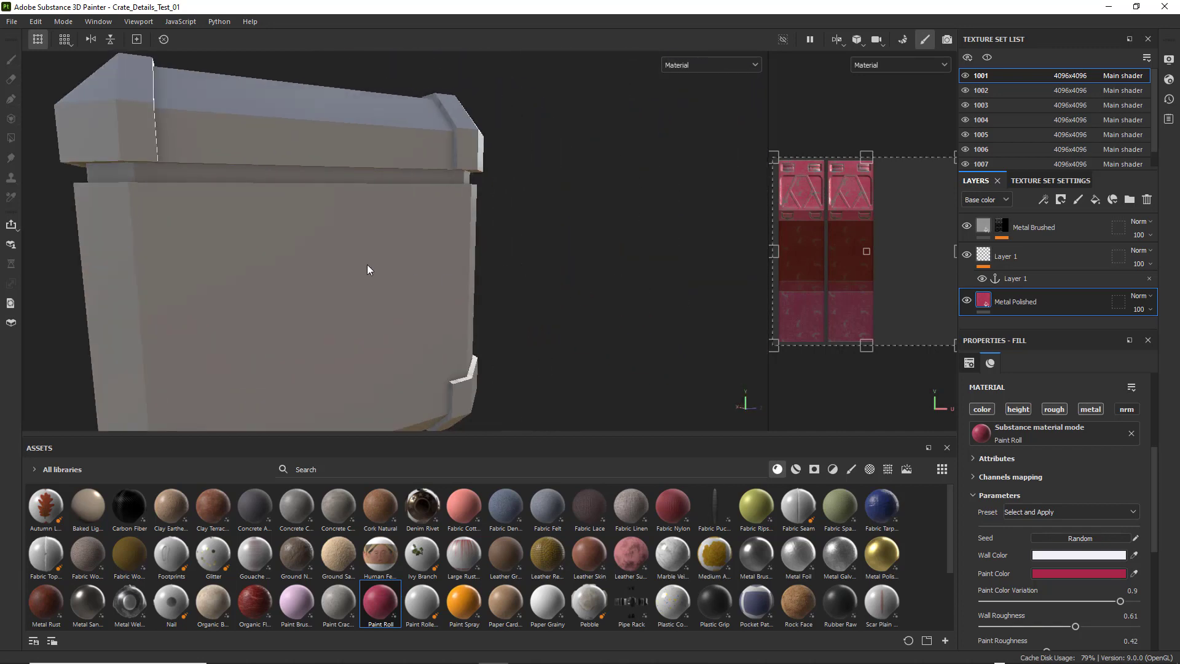
{"action": "scroll", "coordinate": [366, 264], "scroll_direction": "down", "scroll_amount": 4}
{"action": "left_click_drag", "start_coordinate": [339, 274], "coordinate": [214, 243], "text": "alt"}
{"action": "left_click_drag", "start_coordinate": [390, 264], "coordinate": [319, 279], "text": "alt"}
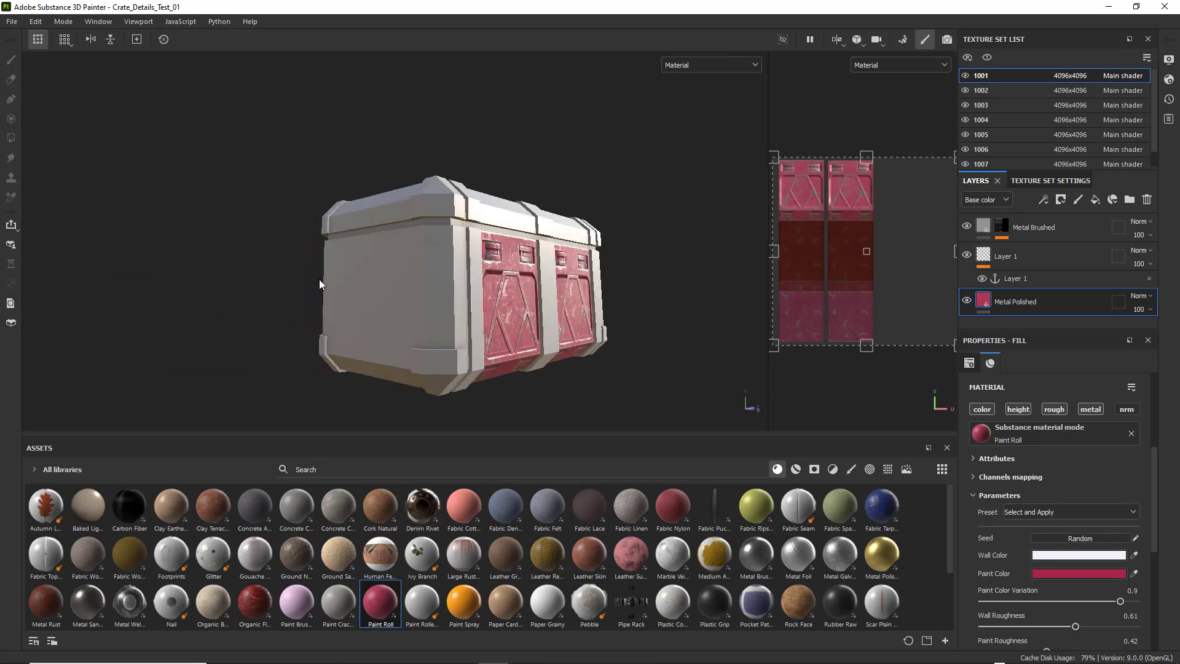
{"action": "middle_click_drag", "start_coordinate": [404, 271], "coordinate": [420, 271], "text": "alt"}
{"action": "left_click_drag", "start_coordinate": [420, 271], "coordinate": [330, 253], "text": "alt"}
{"action": "left_click_drag", "start_coordinate": [352, 252], "coordinate": [425, 259], "text": "alt"}
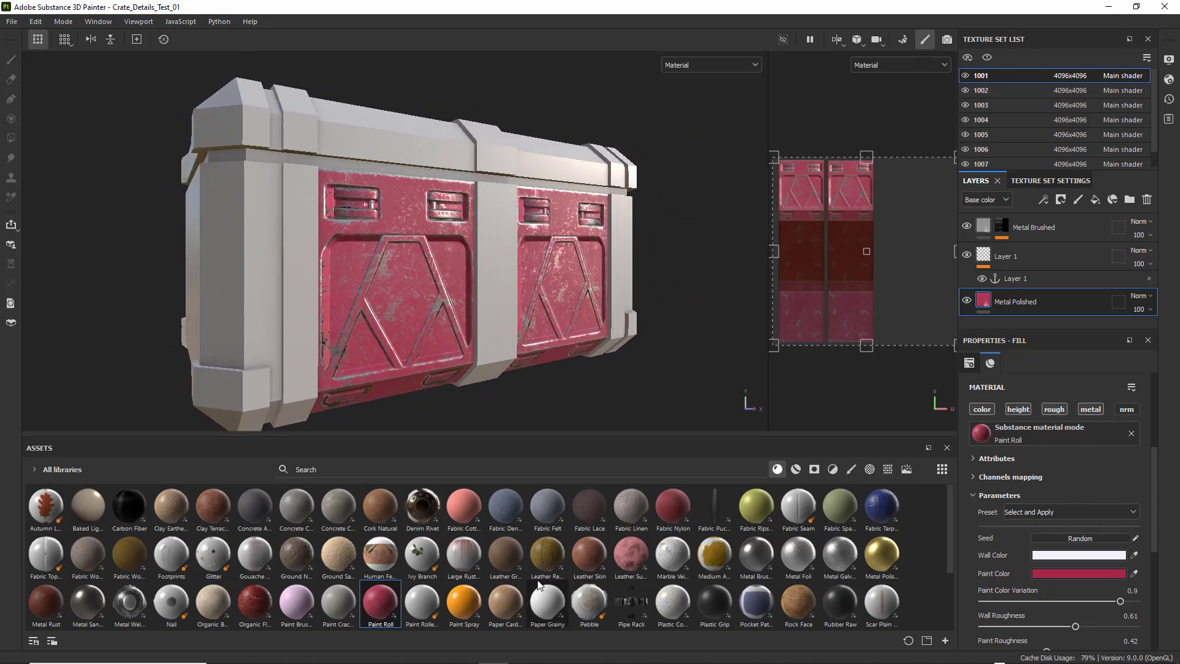
Try the Paint Roller, Paint Cracked and Paint Brushed materials on the base fill layer, and return it to Paint Roll
{"action": "left_click", "coordinate": [428, 603]}
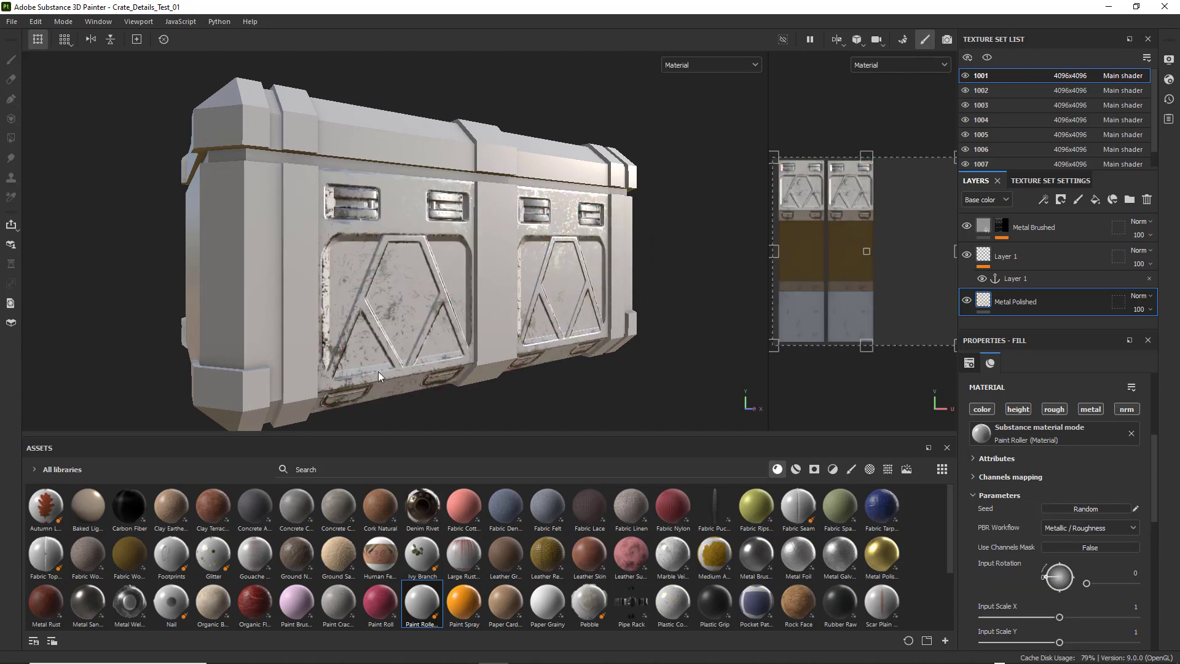
{"action": "left_click", "coordinate": [342, 601]}
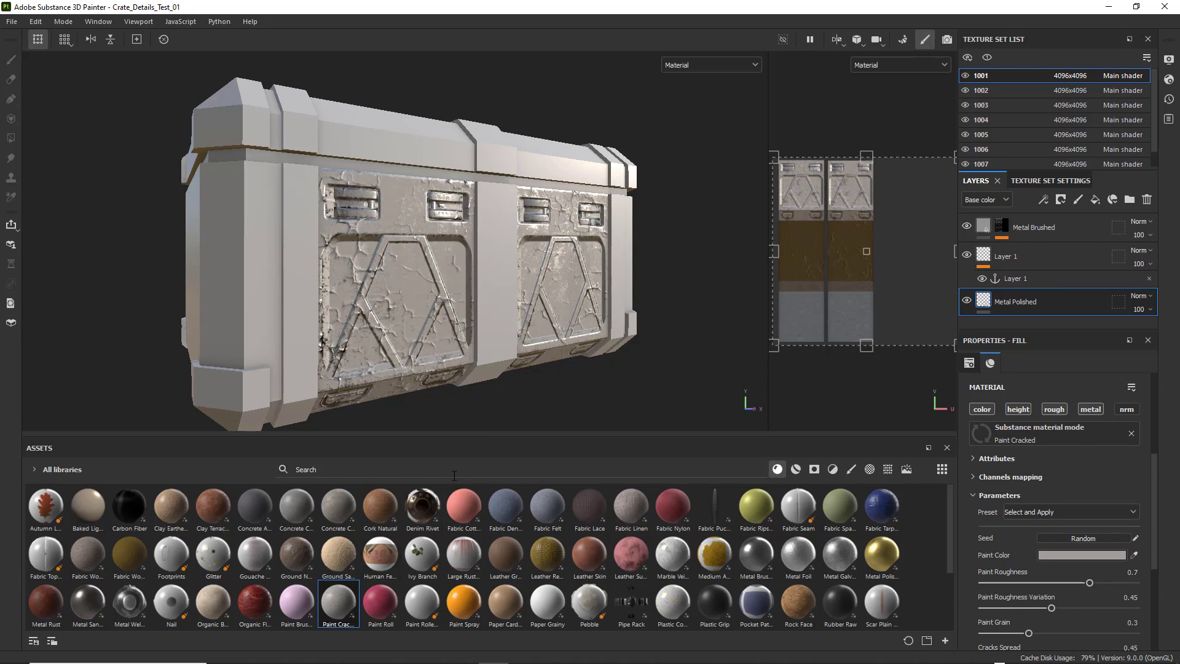
{"action": "left_click", "coordinate": [293, 601]}
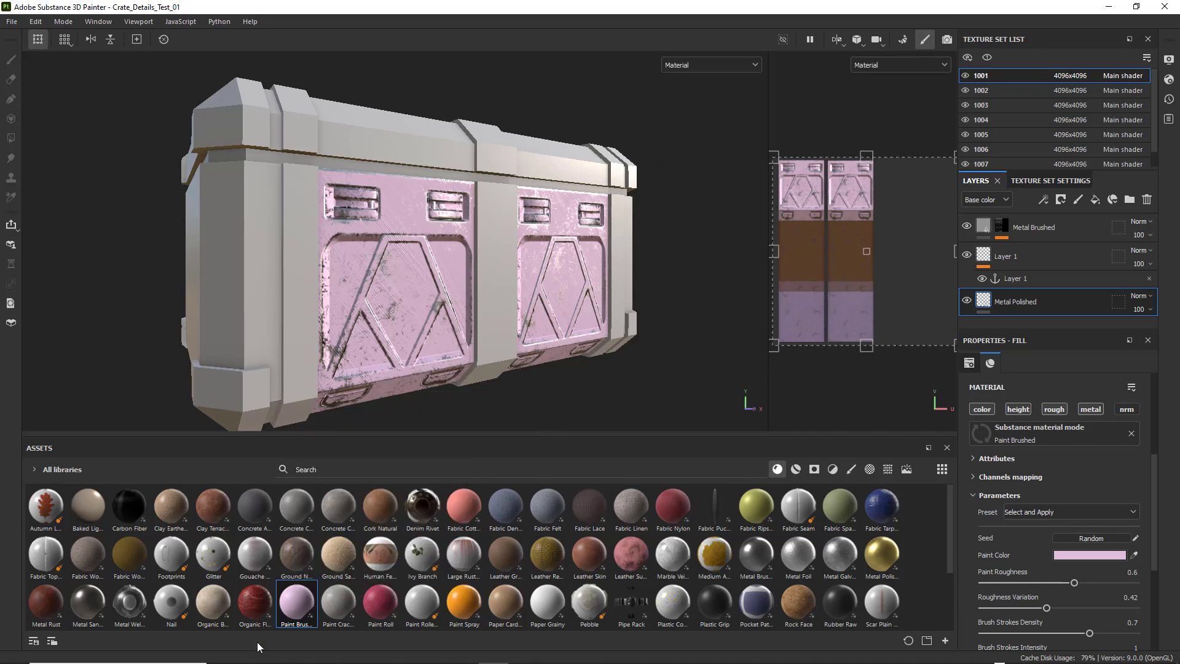
{"action": "left_click", "coordinate": [385, 599]}
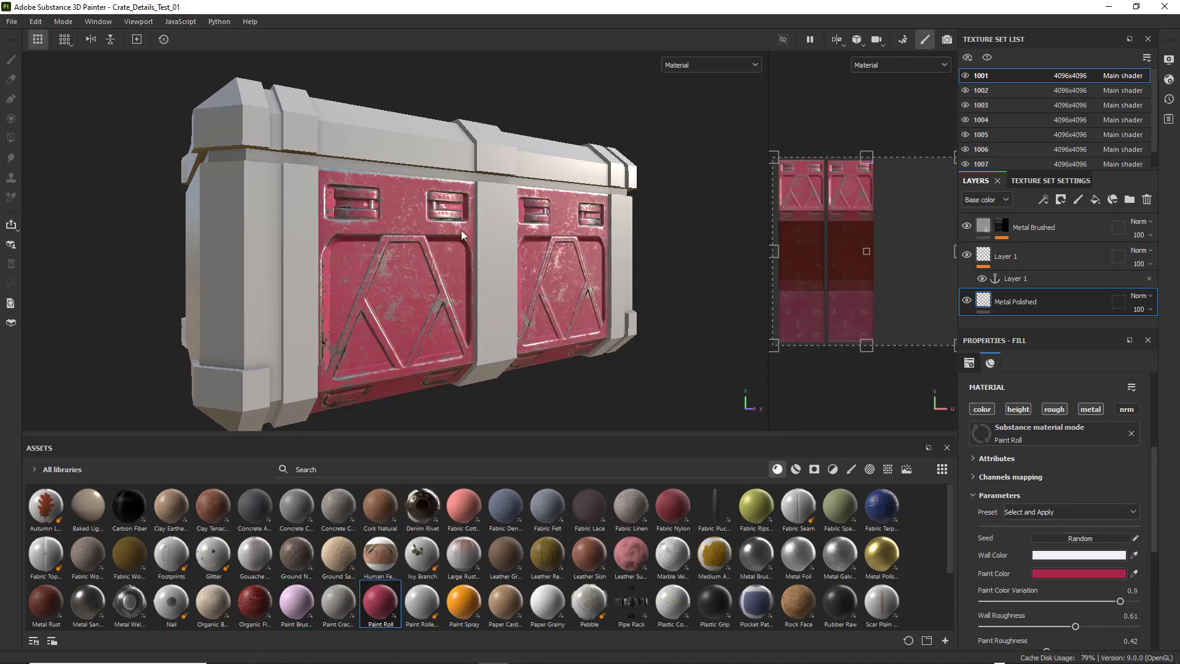
Try white (FFFFFF) as the Paint Roll material's Paint Color, and settle on black (000000)
{"action": "left_click_drag", "start_coordinate": [461, 230], "coordinate": [563, 235], "text": "alt"}
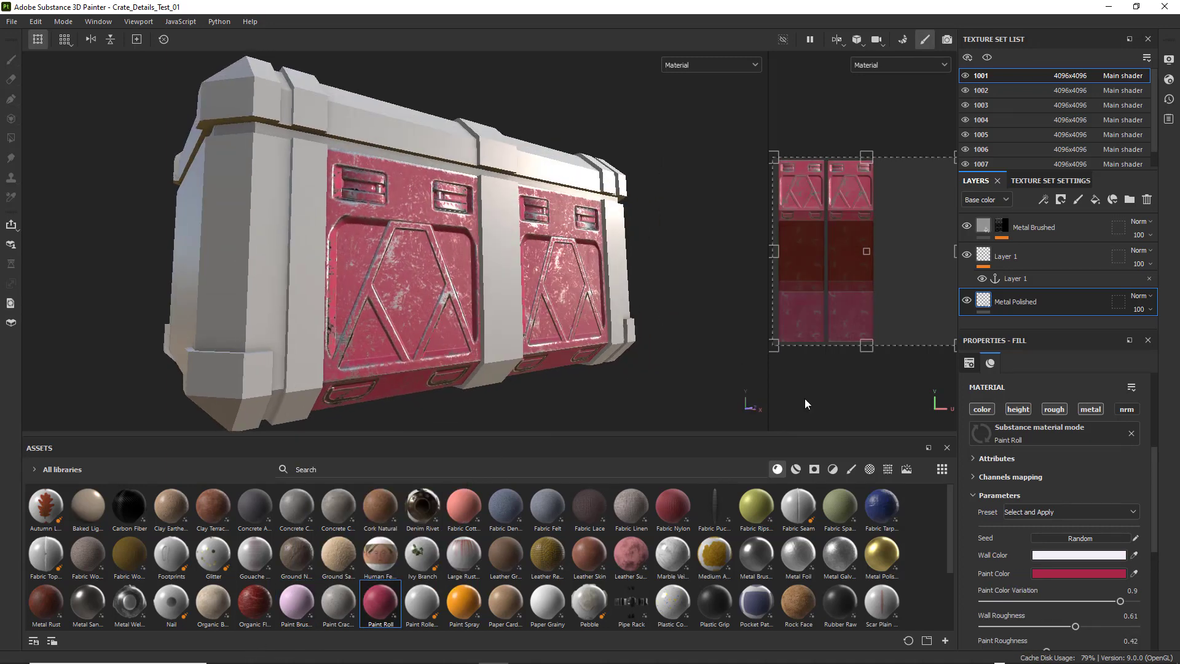
{"action": "scroll", "coordinate": [1105, 521], "scroll_direction": "down", "scroll_amount": 2}
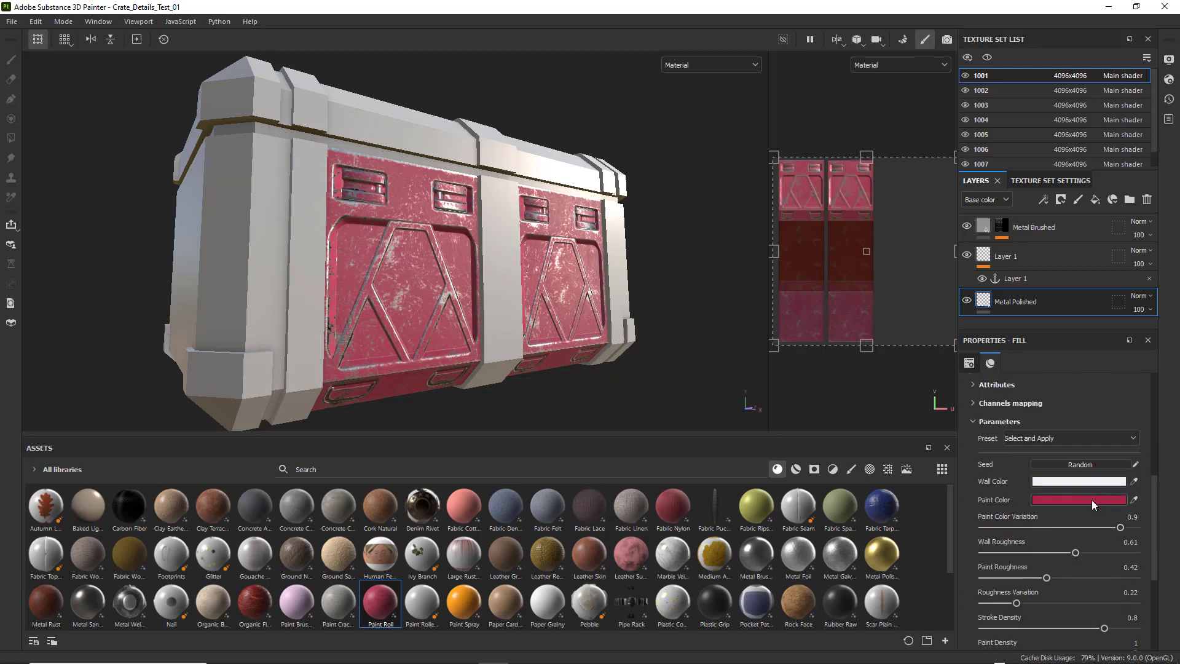
{"action": "left_click", "coordinate": [1091, 499]}
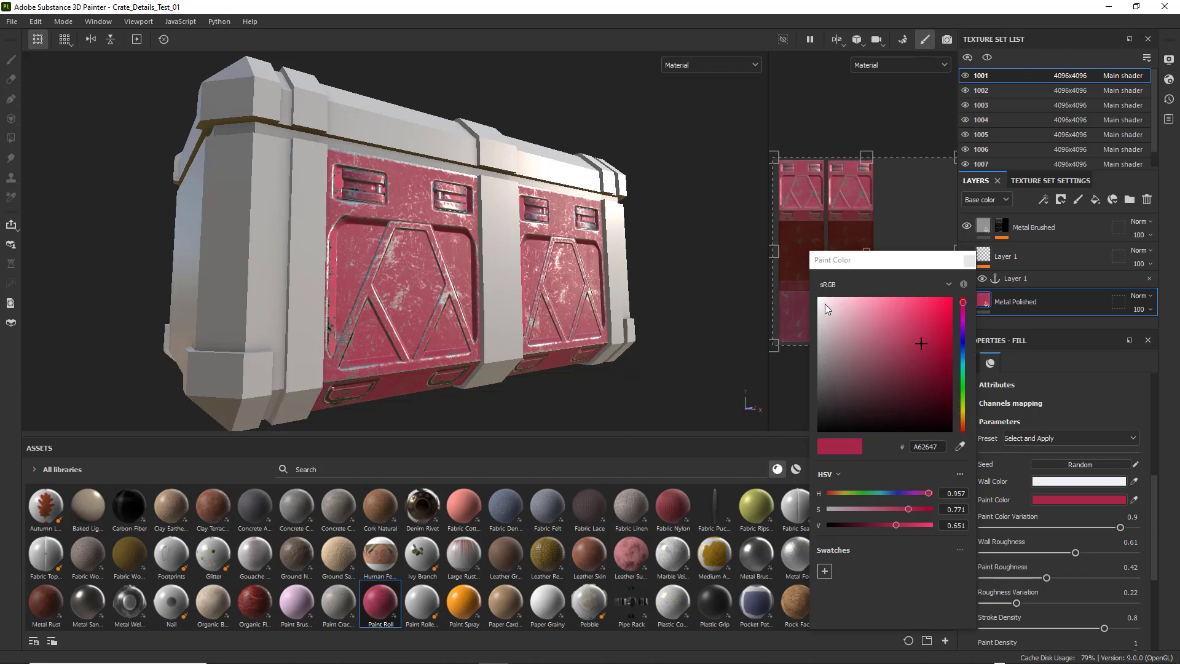
{"action": "left_click_drag", "start_coordinate": [825, 303], "coordinate": [805, 290]}
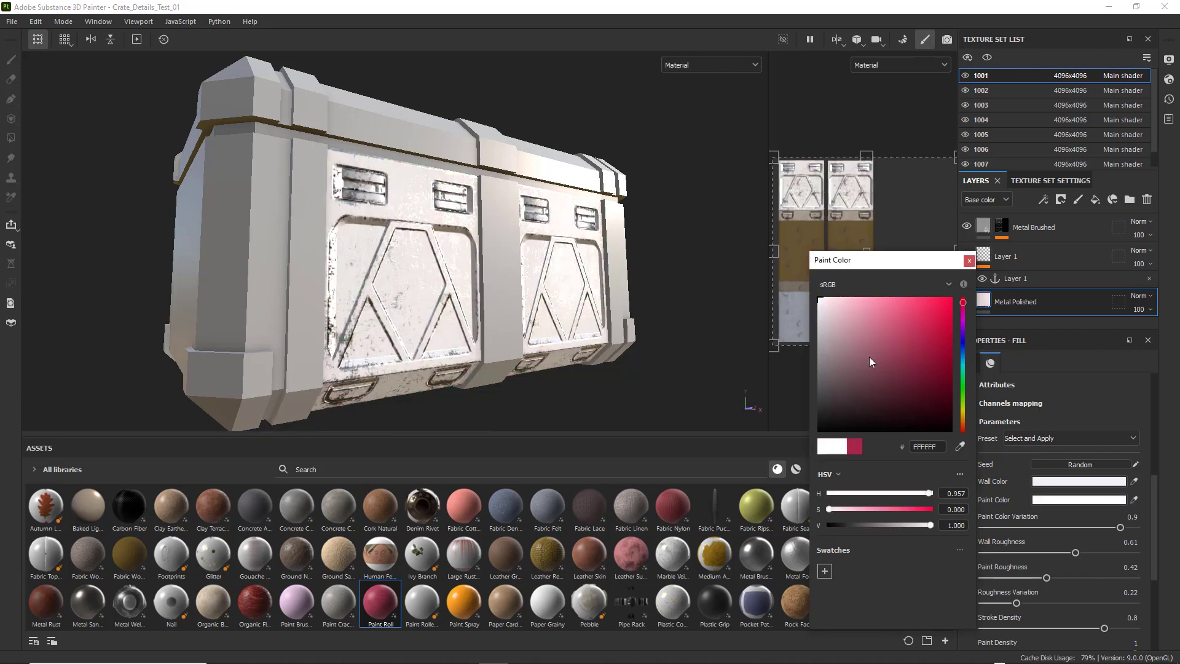
{"action": "left_click", "coordinate": [825, 423]}
{"action": "mouse_move", "coordinate": [672, 404]}
{"action": "left_mouse_down", "text": "alt"}
{"action": "mouse_move", "coordinate": [642, 372]}
{"action": "mouse_move", "coordinate": [663, 407]}
{"action": "left_mouse_up", "text": "alt"}
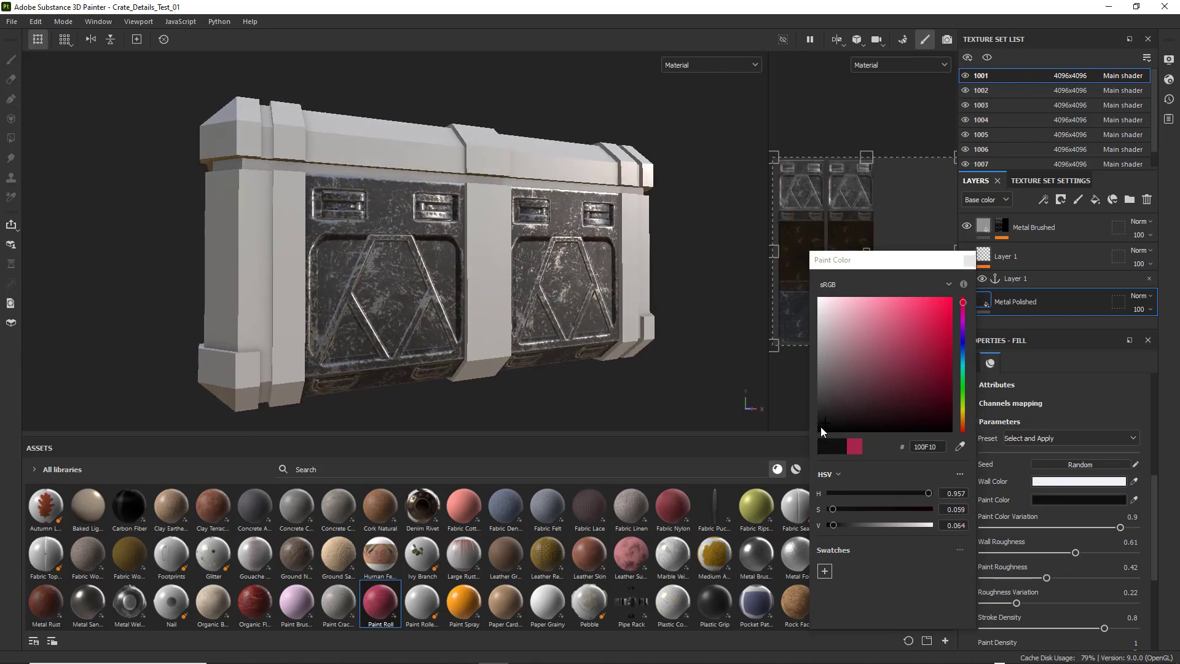
{"action": "left_click_drag", "start_coordinate": [821, 427], "coordinate": [812, 438]}
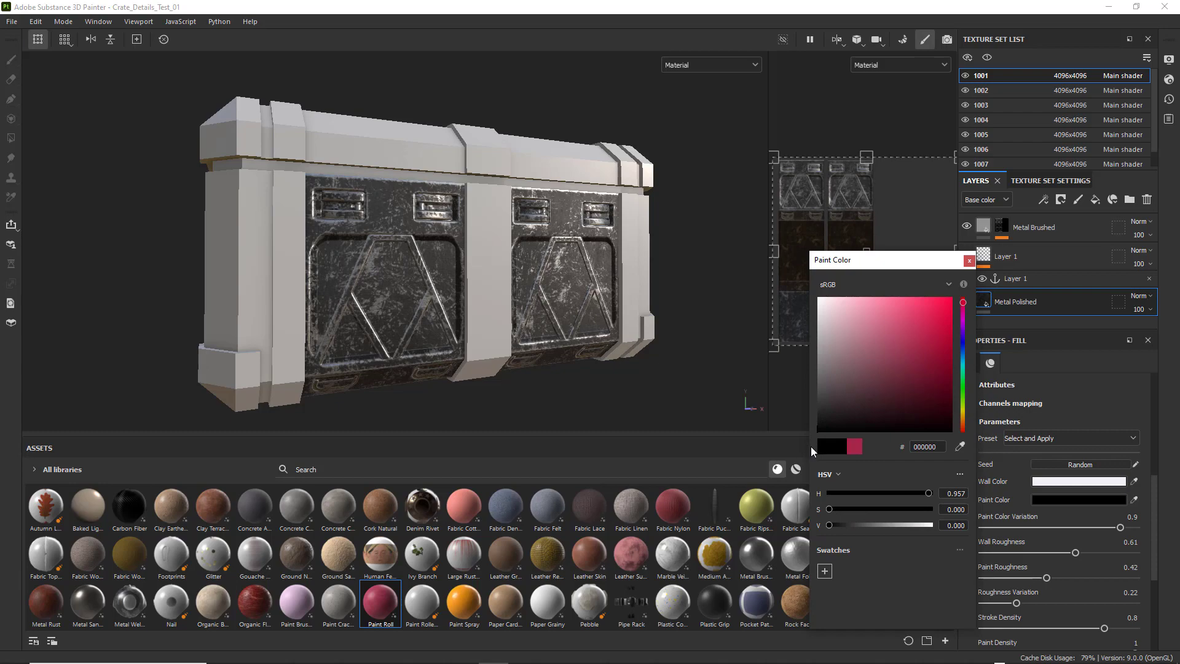
{"action": "mouse_move", "coordinate": [499, 348]}
{"action": "left_mouse_down", "text": "alt"}
{"action": "mouse_move", "coordinate": [479, 332]}
{"action": "mouse_move", "coordinate": [525, 298]}
{"action": "mouse_move", "coordinate": [474, 290]}
{"action": "mouse_move", "coordinate": [513, 296]}
{"action": "left_mouse_up", "text": "alt"}
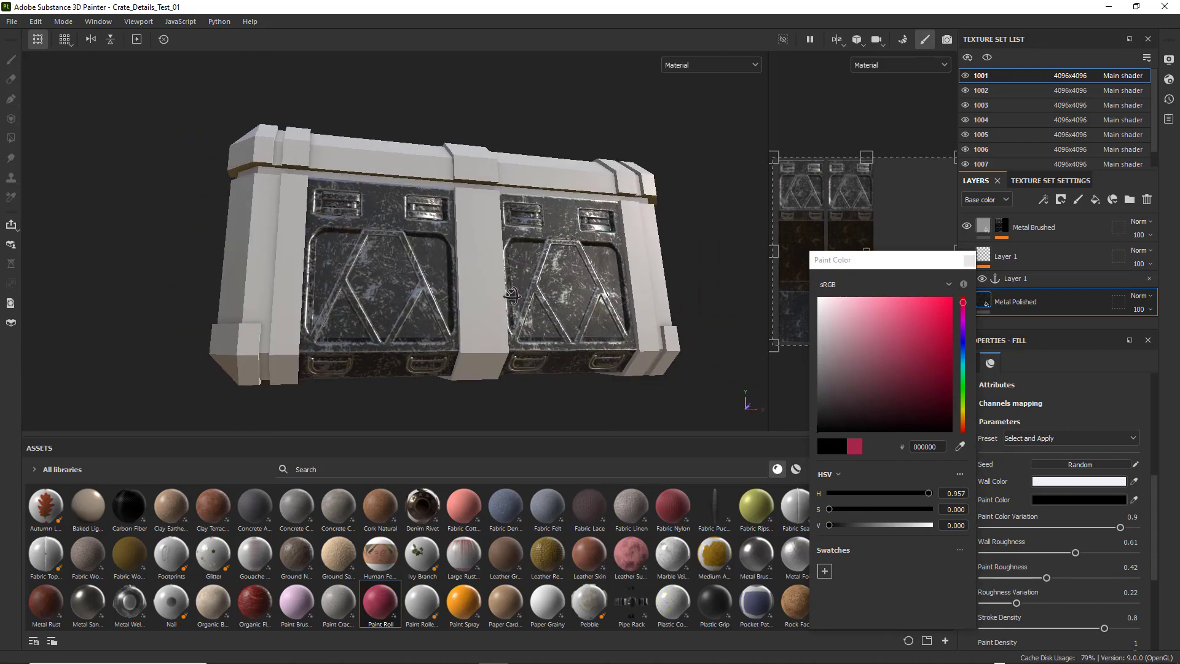
{"action": "left_click_drag", "start_coordinate": [826, 426], "coordinate": [818, 441]}
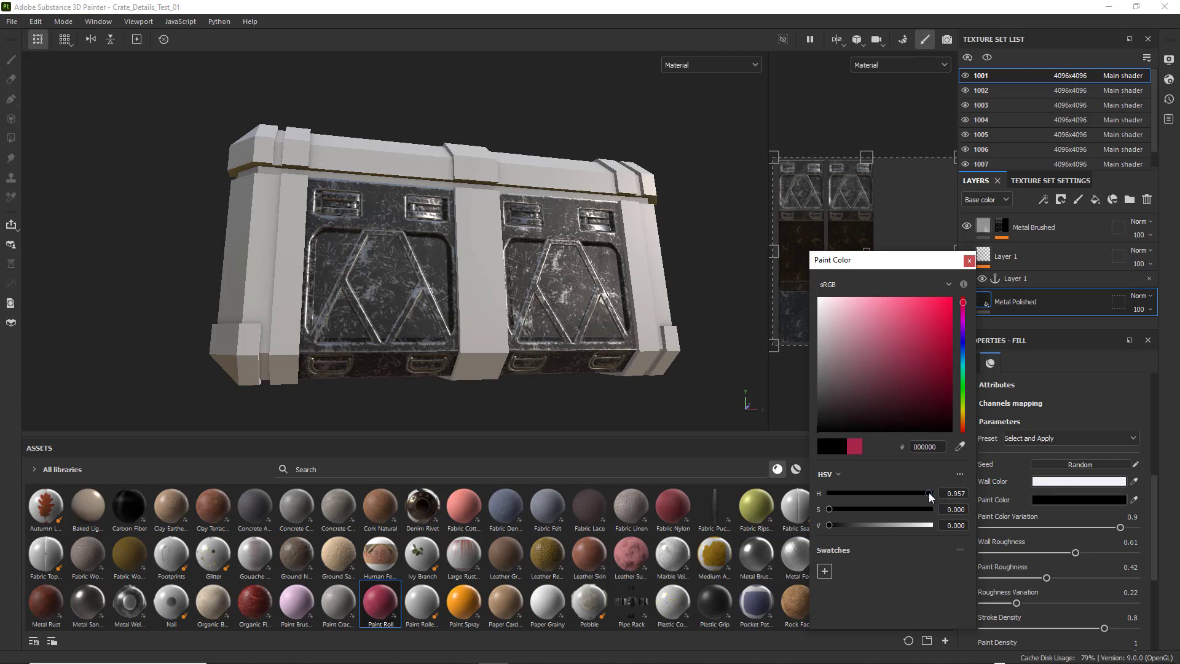
Set the Paint Color's hue to 1.000 and value to 0.041 (0A0A0A), and check the panels' wear up close
{"action": "left_click_drag", "start_coordinate": [928, 493], "coordinate": [799, 485]}
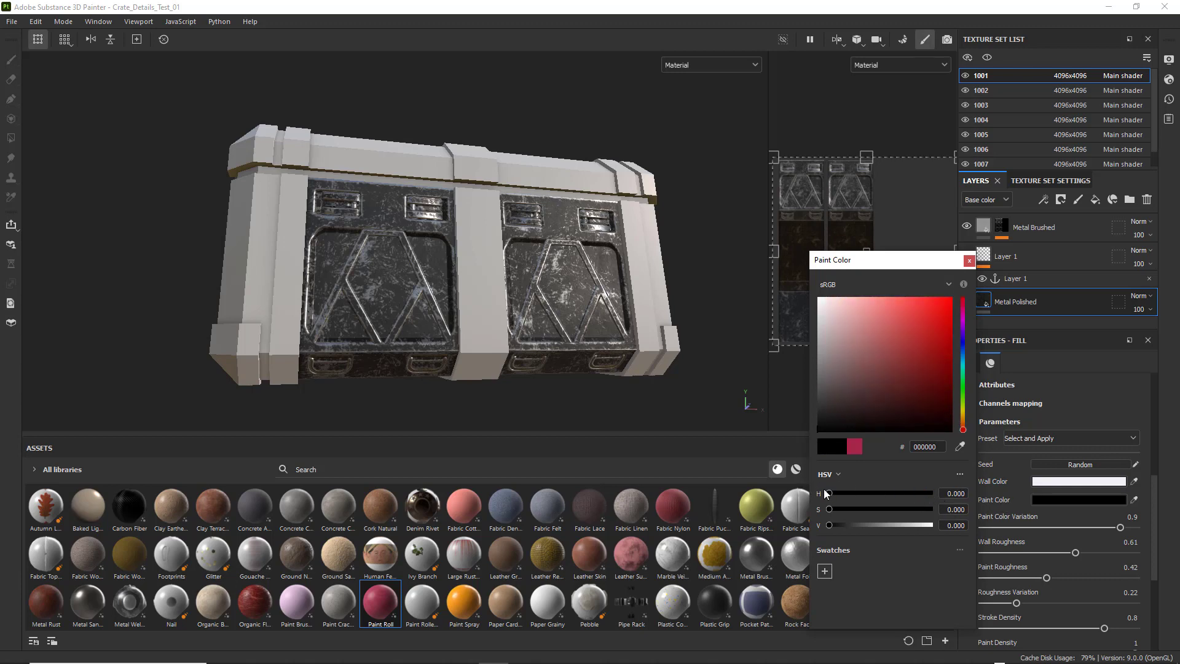
{"action": "left_click_drag", "start_coordinate": [830, 493], "coordinate": [933, 492]}
{"action": "left_click", "coordinate": [374, 354]}
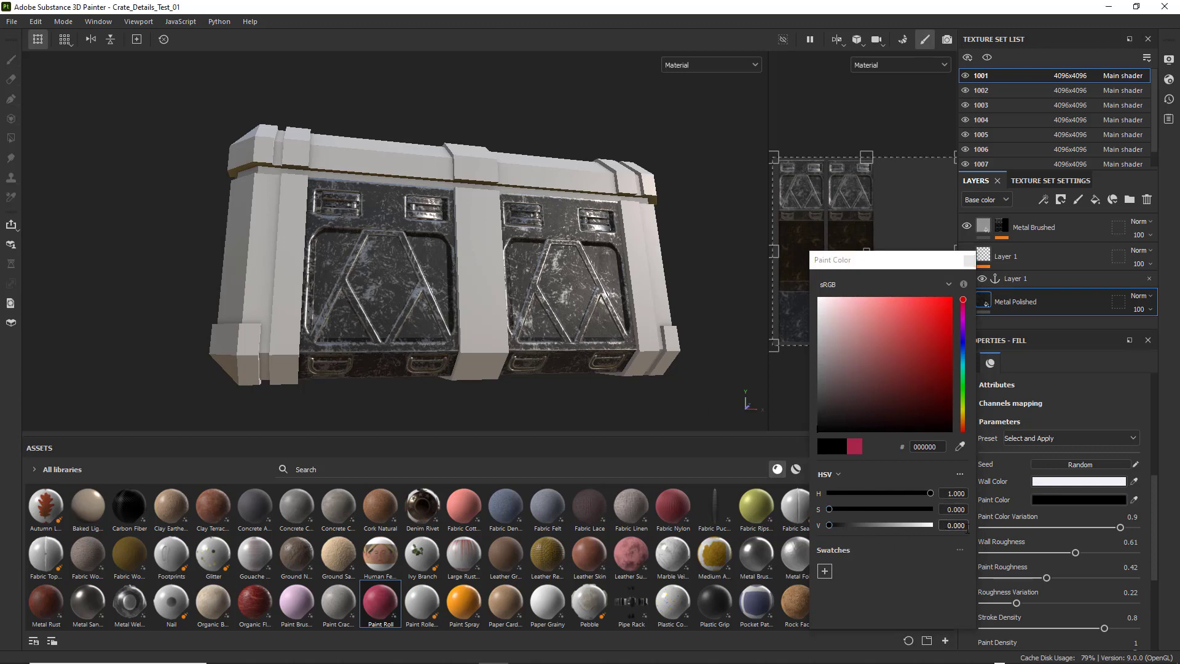
{"action": "left_click_drag", "start_coordinate": [831, 523], "coordinate": [831, 523]}
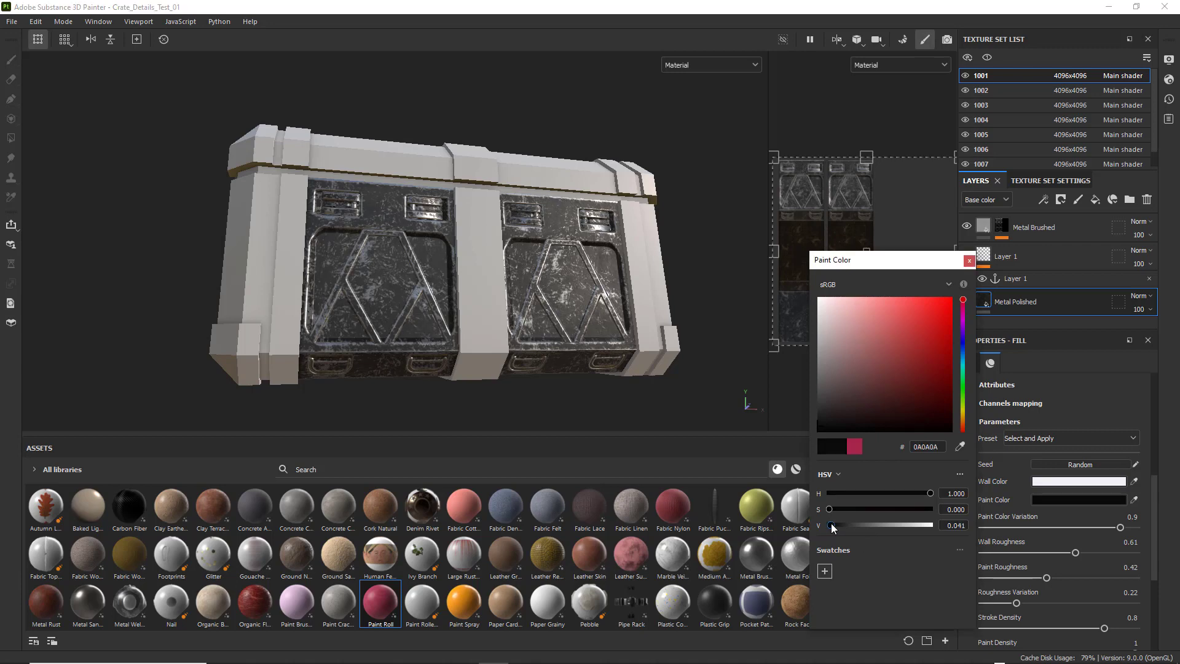
{"action": "mouse_move", "coordinate": [373, 311]}
{"action": "left_mouse_down", "text": "alt"}
{"action": "mouse_move", "coordinate": [448, 341]}
{"action": "mouse_move", "coordinate": [430, 312]}
{"action": "left_mouse_up", "text": "alt"}
{"action": "scroll", "coordinate": [401, 274], "scroll_direction": "up", "scroll_amount": 5}
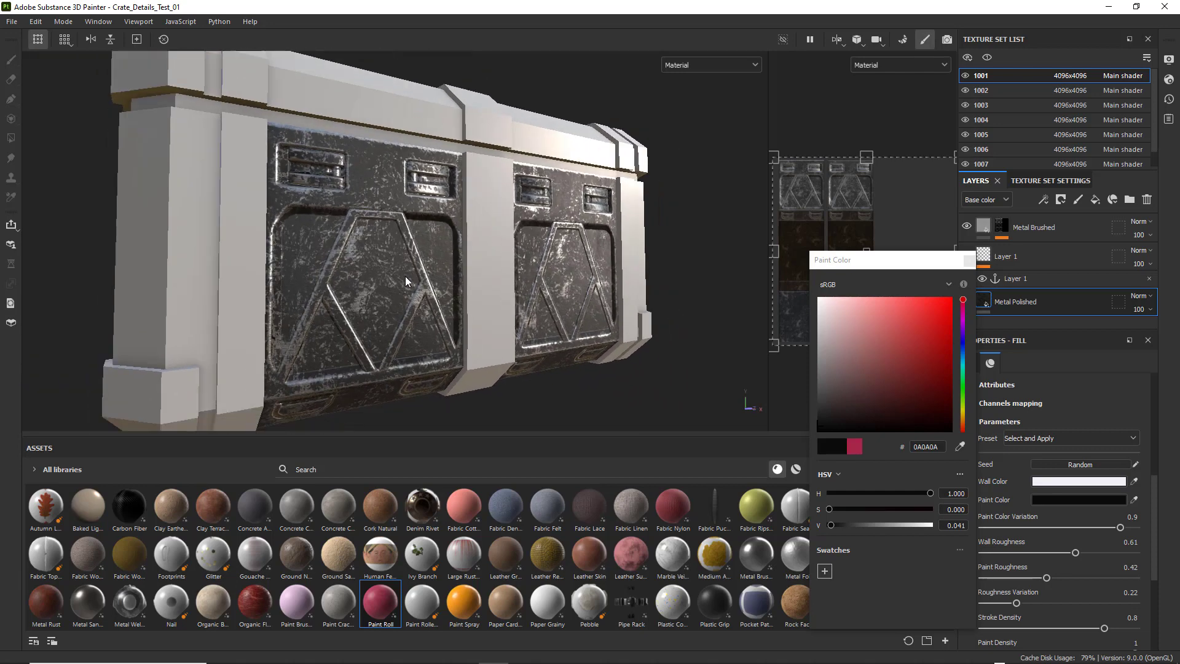
Inspect the worn panels from the crate's front and end, closing the paint color picker and rotating the environment lighting
{"action": "scroll", "coordinate": [399, 280], "scroll_direction": "down", "scroll_amount": 5}
{"action": "left_click_drag", "start_coordinate": [403, 282], "coordinate": [526, 277], "text": "alt"}
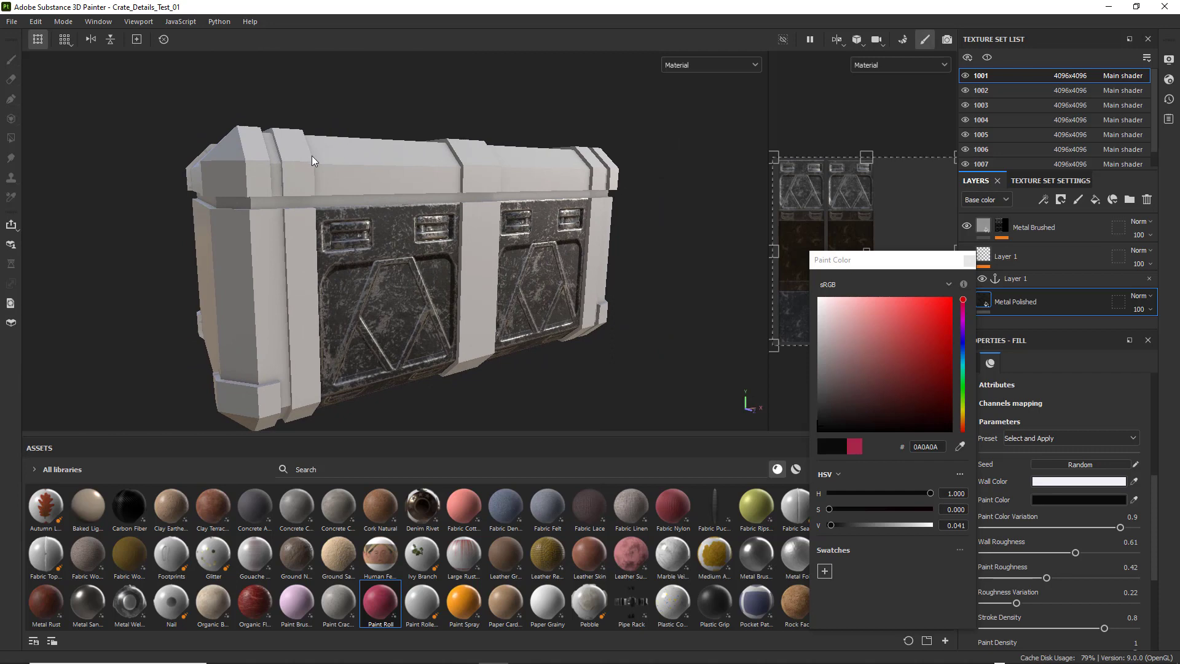
{"action": "left_click_drag", "start_coordinate": [312, 156], "coordinate": [346, 166], "text": "alt"}
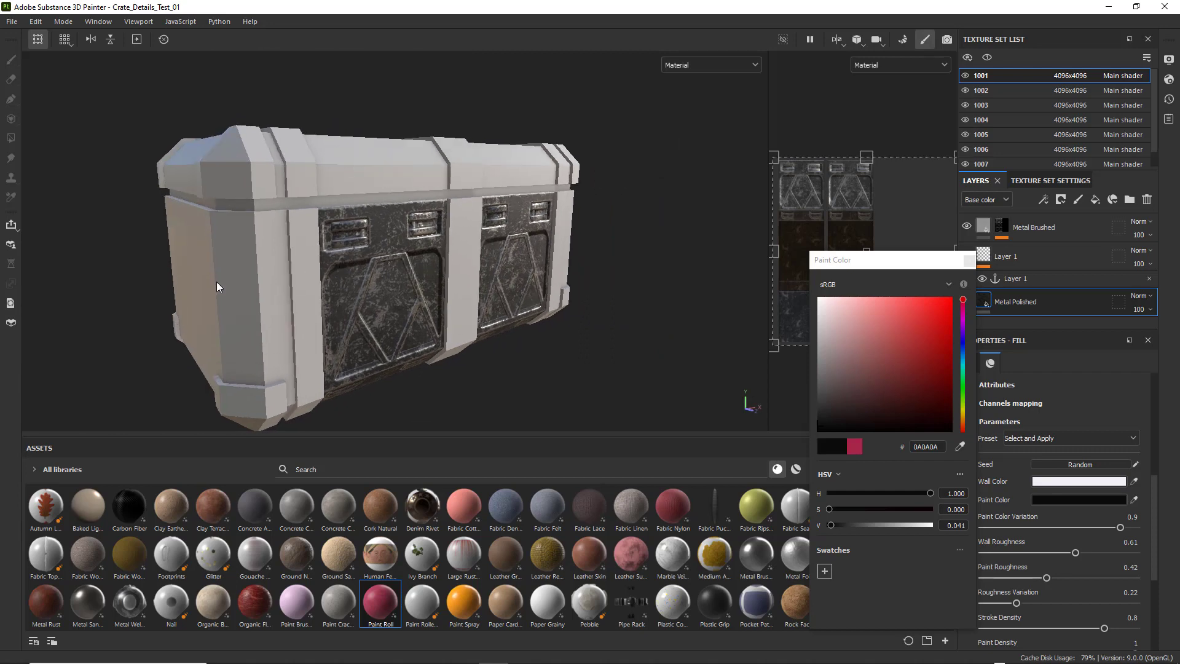
{"action": "left_click_drag", "start_coordinate": [433, 216], "coordinate": [446, 243], "text": "alt"}
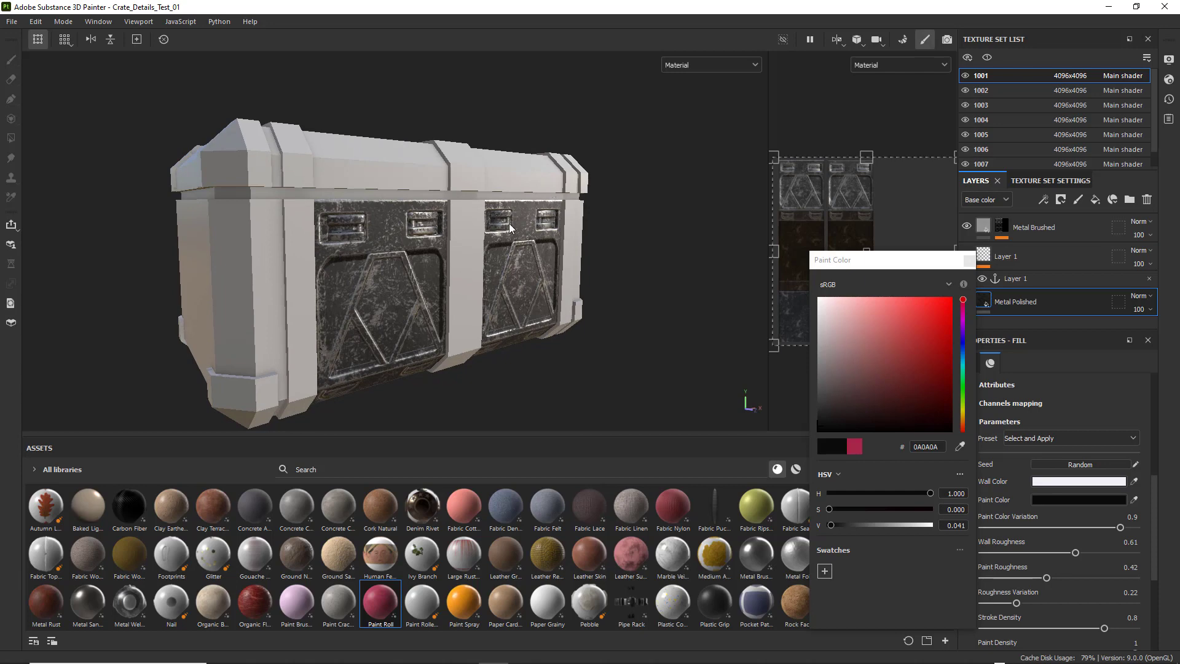
{"action": "left_click", "coordinate": [969, 260]}
{"action": "right_click_drag", "start_coordinate": [379, 326], "coordinate": [287, 280], "text": "shift"}
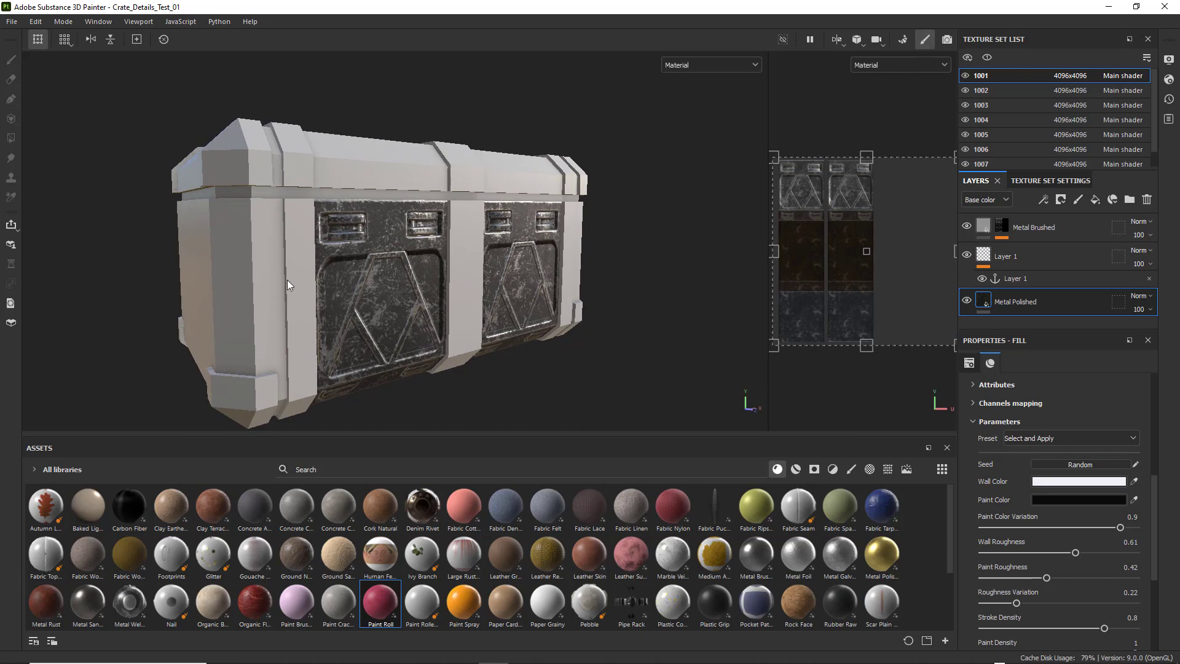
Copy the Metal Brushed, Layer 1 and Metal Polished layers from texture set 1001 into texture set 1002
{"action": "left_click", "coordinate": [1064, 228]}
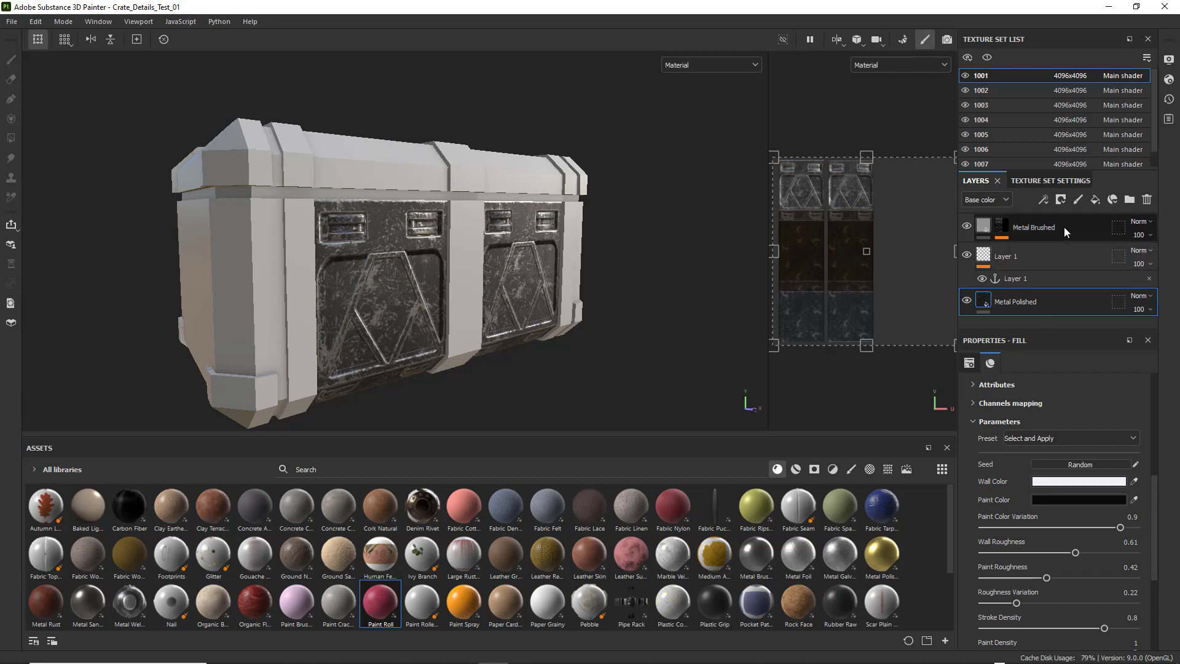
{"action": "left_click", "coordinate": [1054, 301], "text": "shift"}
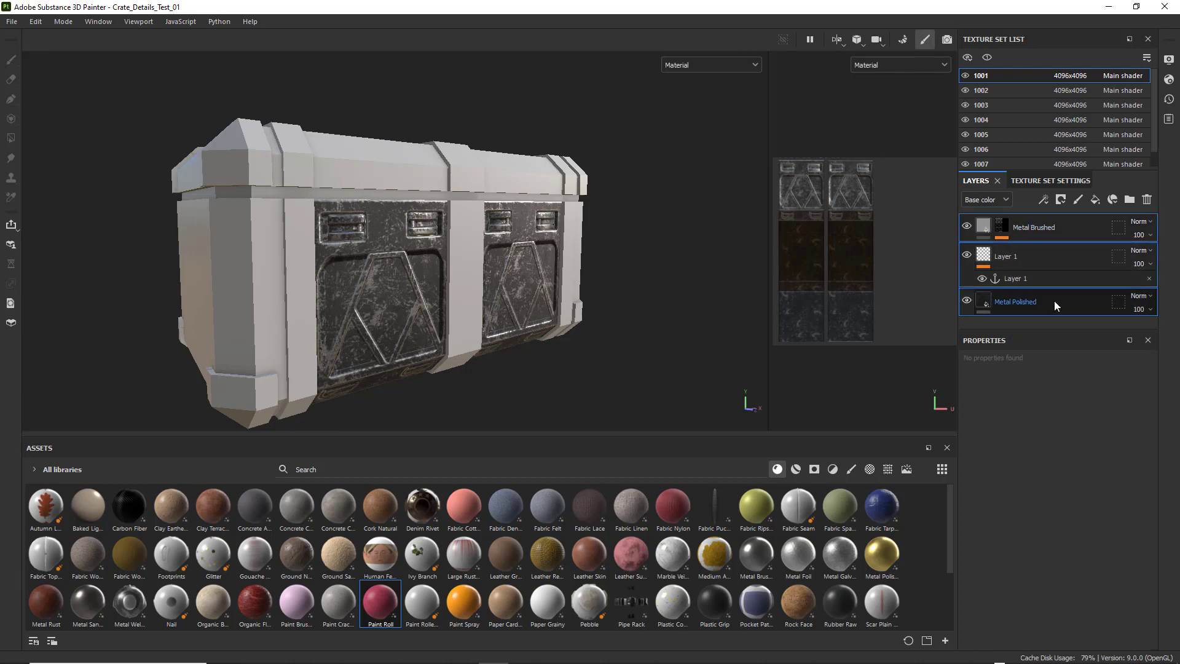
{"action": "right_click", "coordinate": [1086, 234]}
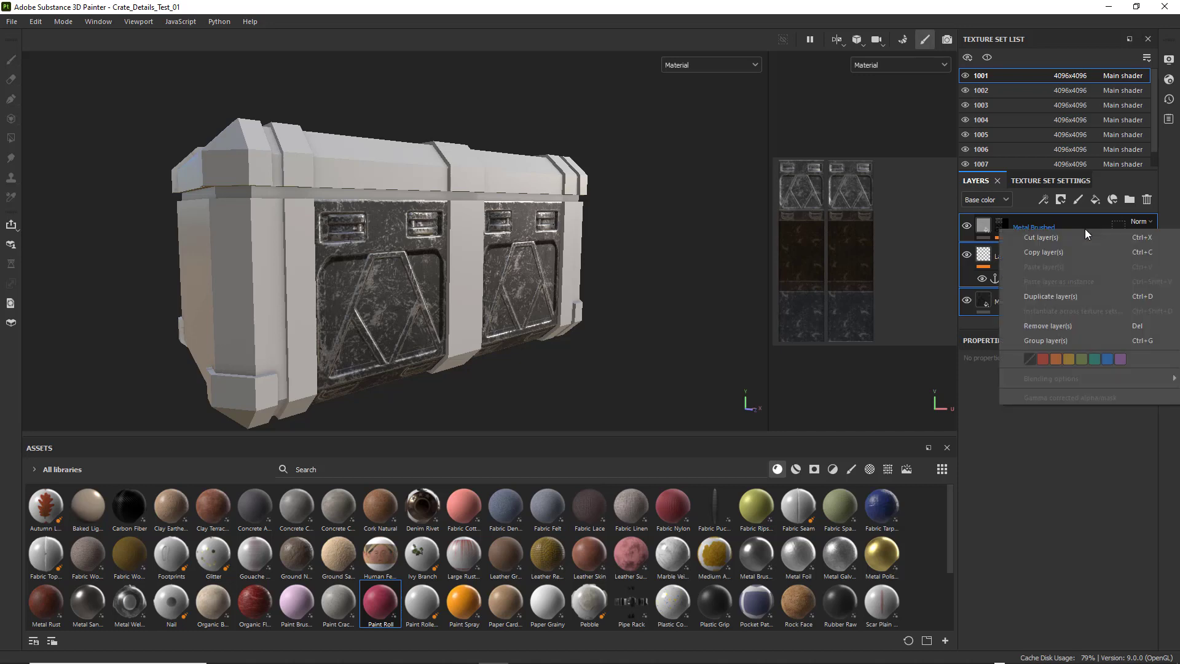
{"action": "left_click", "coordinate": [1038, 251]}
{"action": "left_click", "coordinate": [996, 91]}
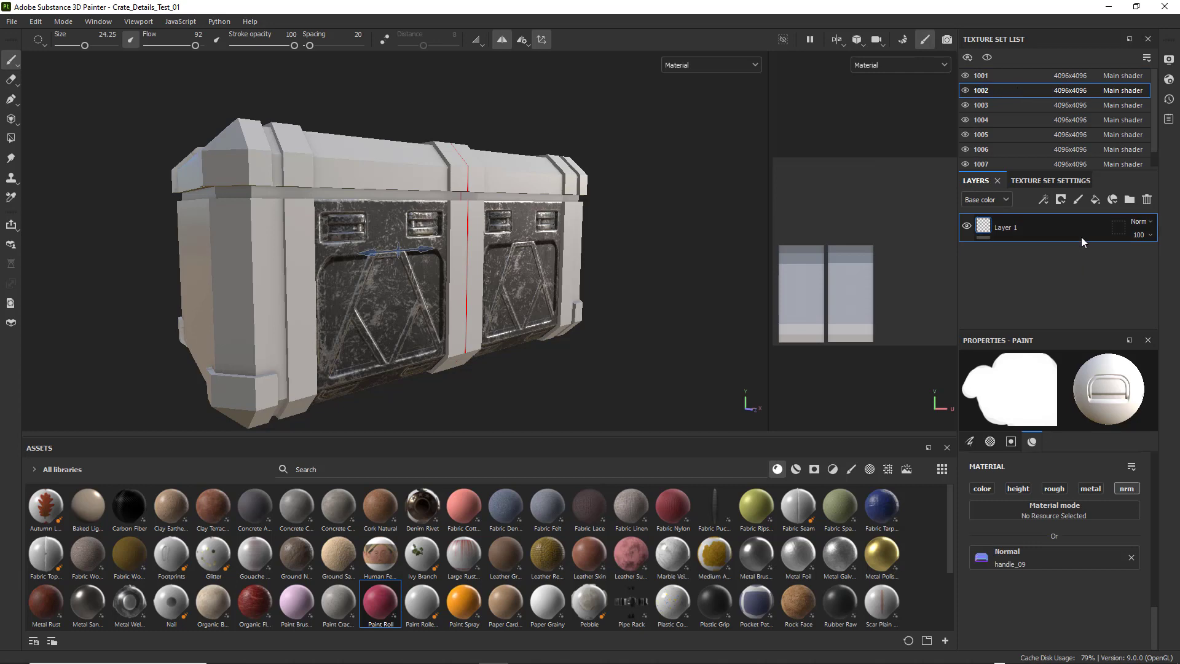
{"action": "right_click", "coordinate": [1065, 232]}
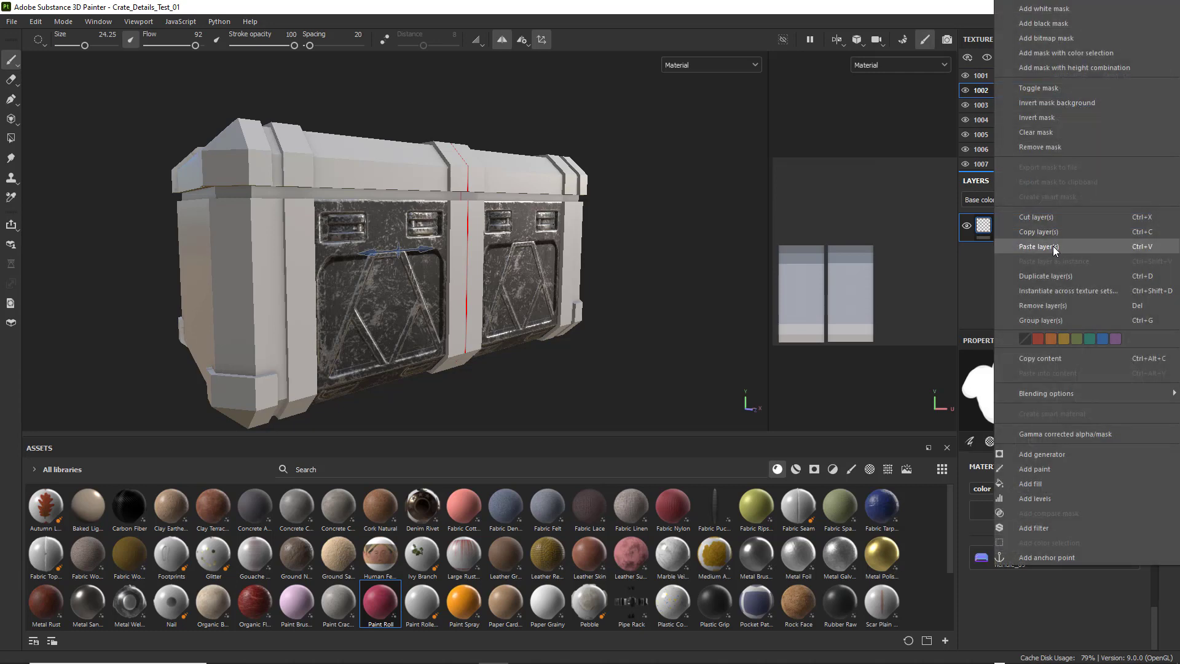
{"action": "left_click", "coordinate": [1053, 246]}
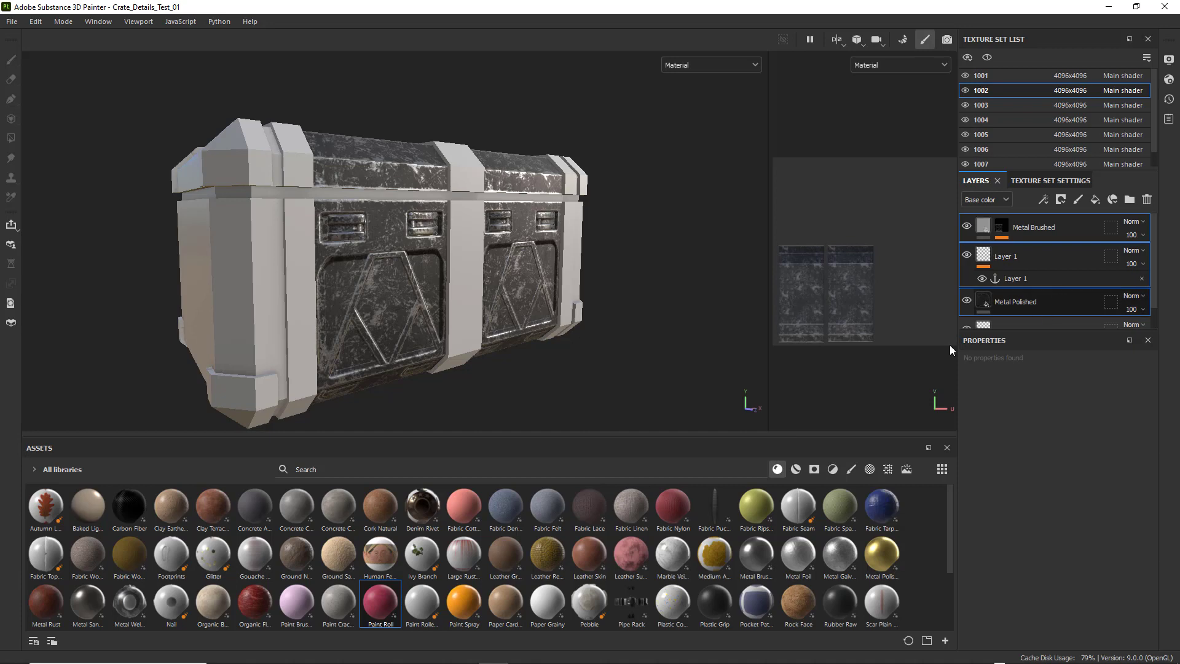
Stamp the mirrored handle_09 normal detail on the lid's sloped front panels in texture set 1002's anchored Layer 1
{"action": "left_click_drag", "start_coordinate": [631, 305], "coordinate": [596, 314], "text": "alt"}
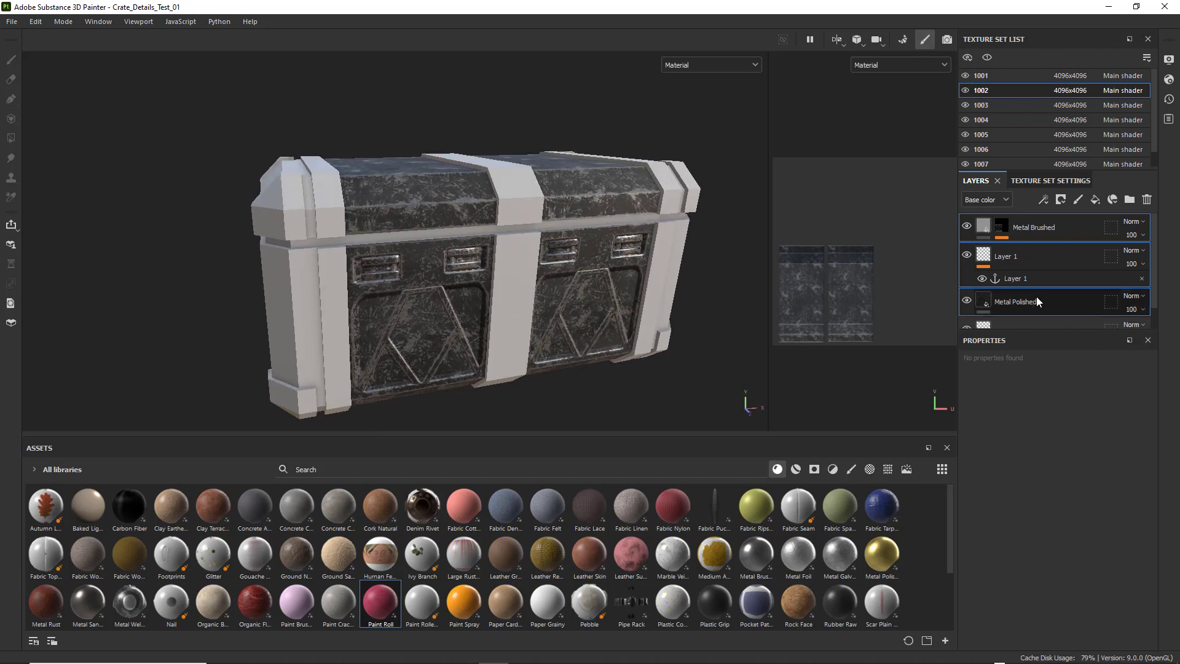
{"action": "left_click", "coordinate": [1030, 259]}
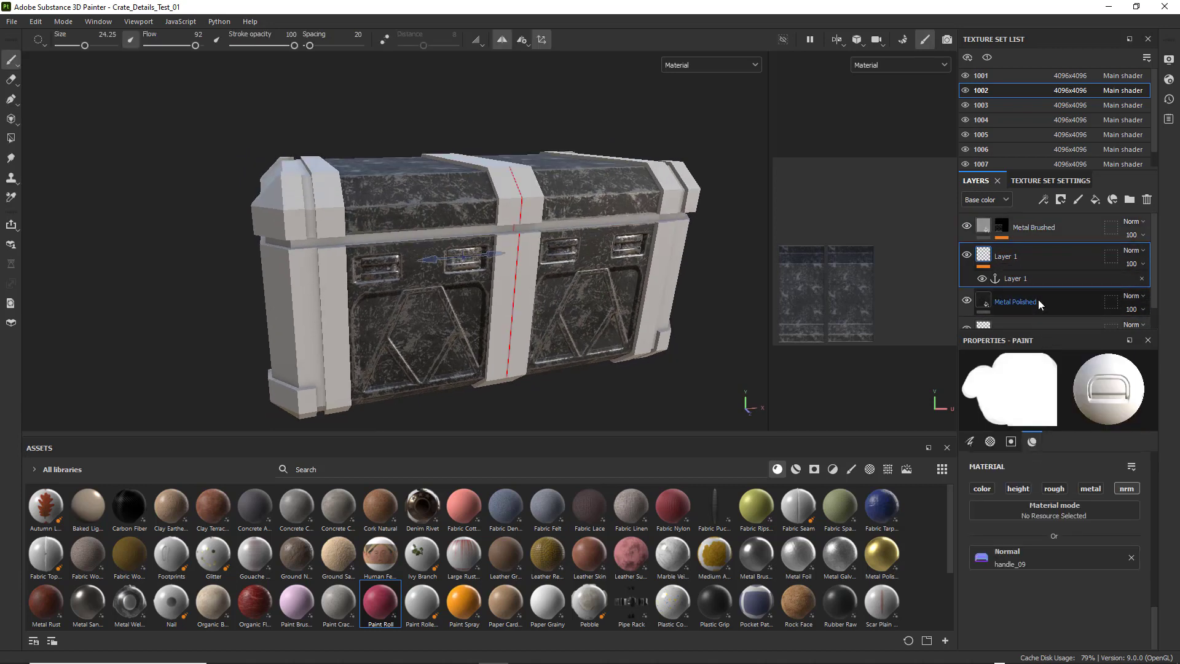
{"action": "left_click", "coordinate": [1038, 300]}
{"action": "left_click", "coordinate": [1045, 256]}
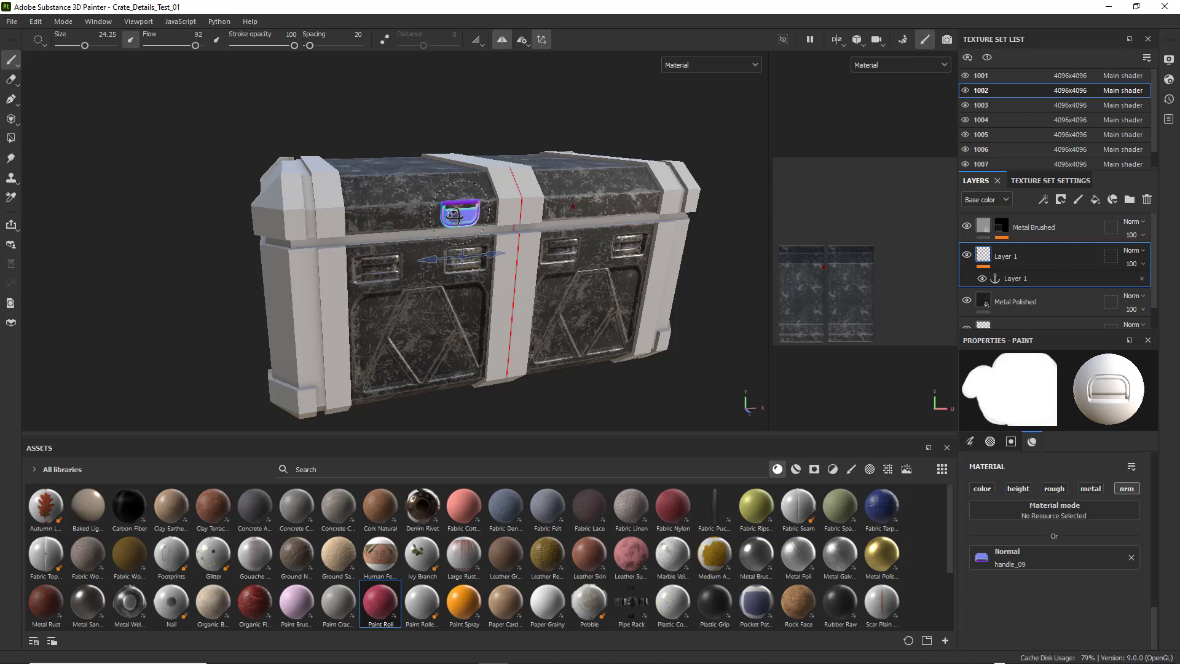
{"action": "left_click_drag", "start_coordinate": [461, 212], "coordinate": [413, 239], "text": "alt"}
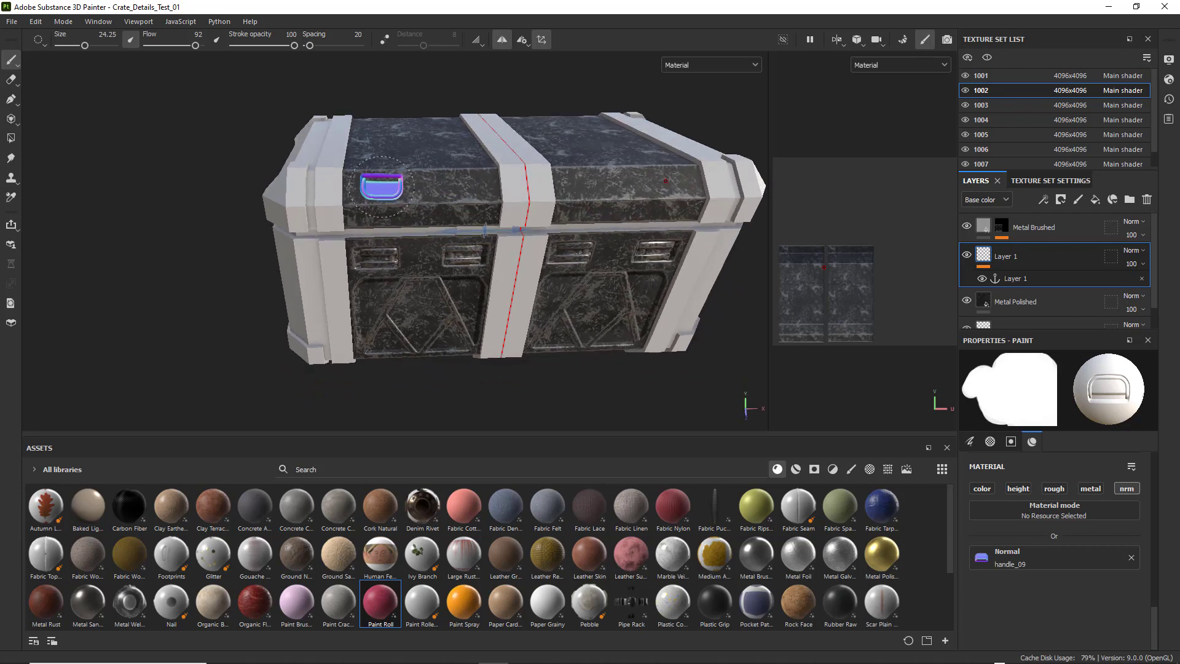
{"action": "left_click_drag", "start_coordinate": [418, 189], "coordinate": [406, 197], "text": "alt"}
{"action": "left_click", "coordinate": [416, 188]}
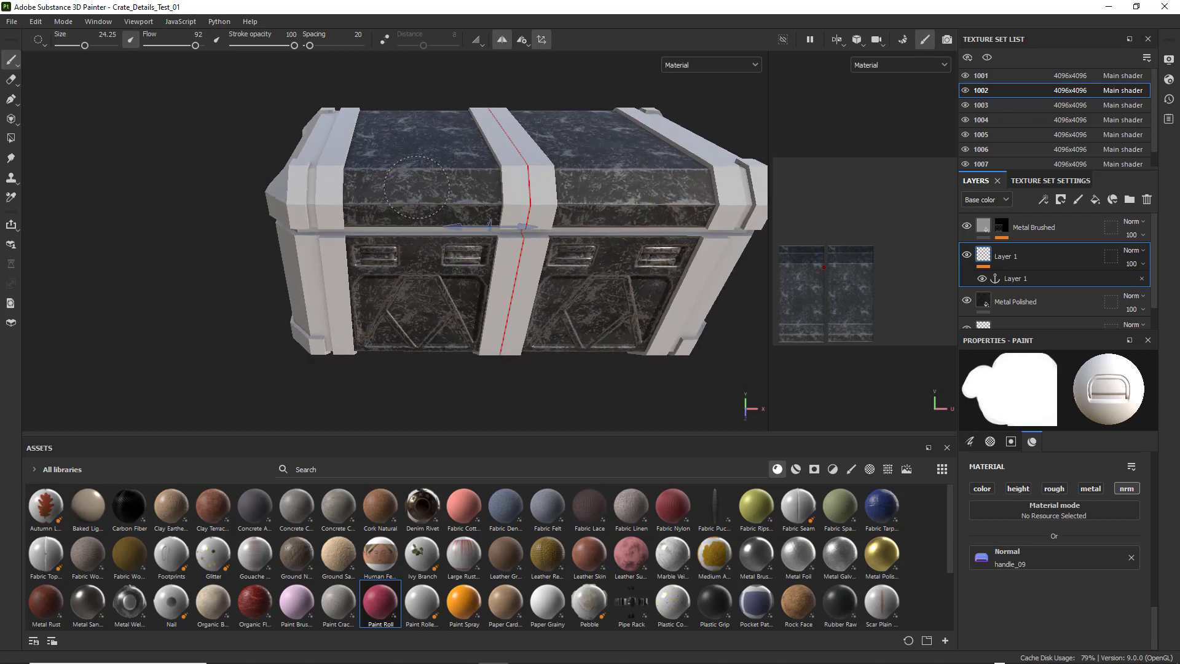
Examine the metal edge wear around the lid's handles up close and from the whole crate's front
{"action": "left_click_drag", "start_coordinate": [523, 335], "coordinate": [533, 316], "text": "alt"}
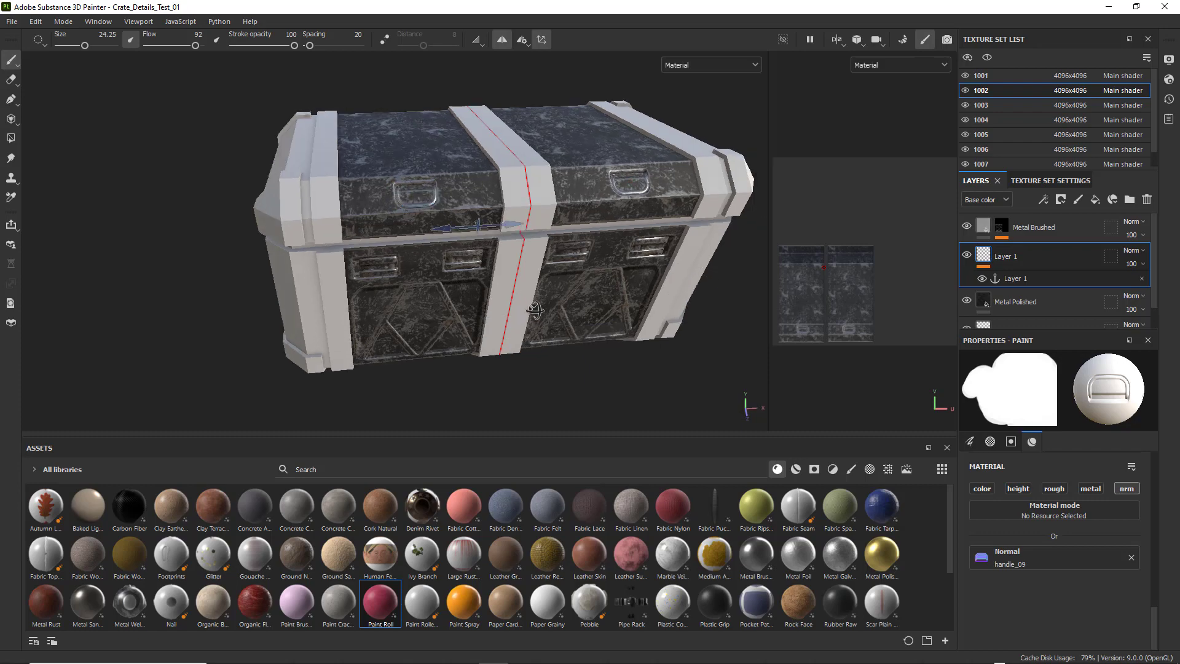
{"action": "scroll", "coordinate": [529, 313], "scroll_direction": "up", "scroll_amount": 2}
{"action": "scroll", "coordinate": [528, 315], "scroll_direction": "down", "scroll_amount": 1}
{"action": "mouse_move", "coordinate": [460, 311]}
{"action": "left_mouse_down", "text": "alt"}
{"action": "mouse_move", "coordinate": [497, 294]}
{"action": "mouse_move", "coordinate": [527, 324]}
{"action": "mouse_move", "coordinate": [545, 308]}
{"action": "mouse_move", "coordinate": [503, 310]}
{"action": "mouse_move", "coordinate": [501, 295]}
{"action": "left_mouse_up", "text": "alt"}
{"action": "scroll", "coordinate": [496, 296], "scroll_direction": "down", "scroll_amount": 3}
{"action": "scroll", "coordinate": [495, 295], "scroll_direction": "up", "scroll_amount": 6}
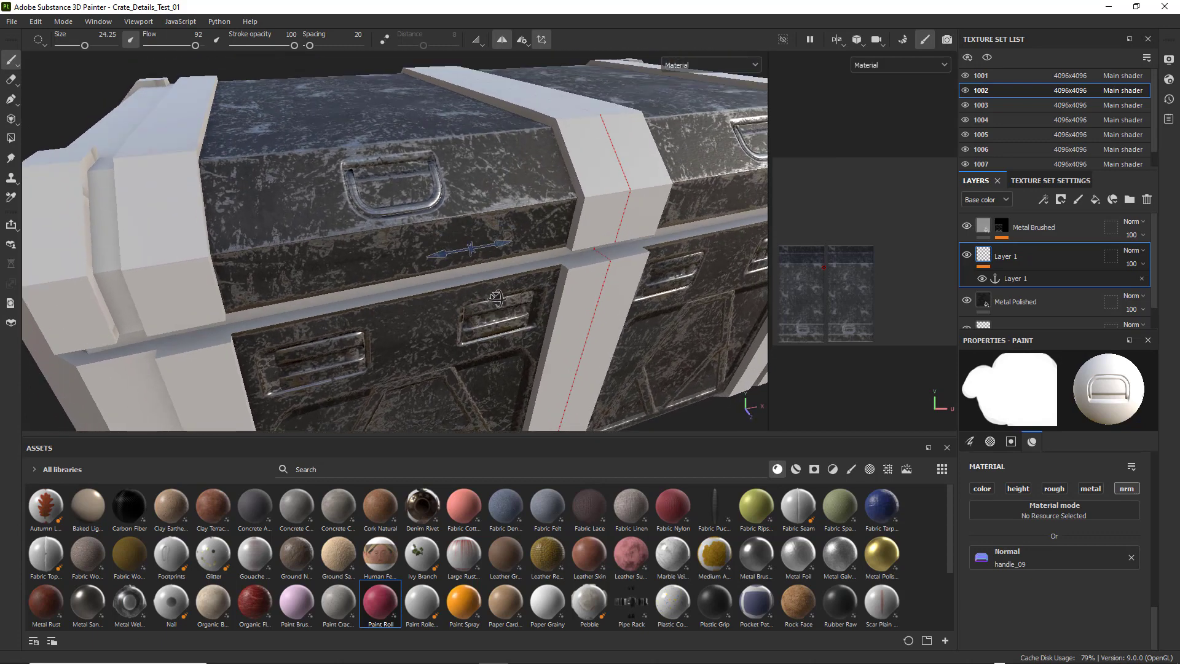
{"action": "scroll", "coordinate": [501, 295], "scroll_direction": "down", "scroll_amount": 5}
{"action": "middle_click_drag", "start_coordinate": [611, 309], "coordinate": [586, 291], "text": "alt"}
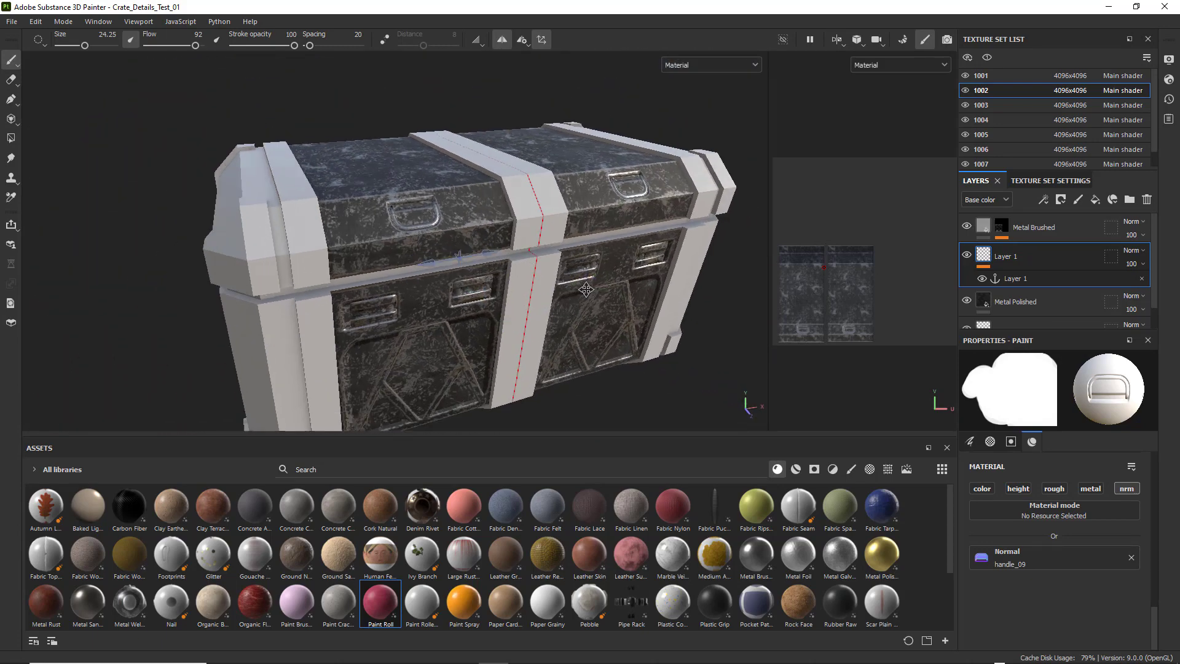
Set the Paint Color of the Metal Polished layer in texture set 1002 to dark green (183F1C)
{"action": "left_click", "coordinate": [1040, 225]}
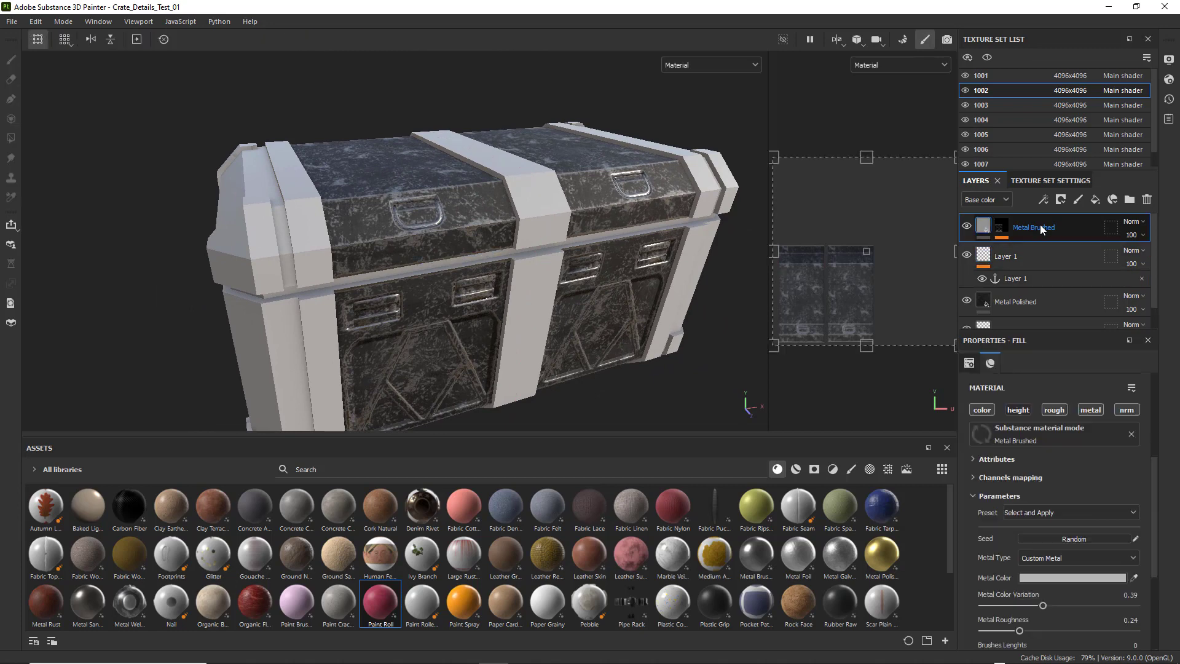
{"action": "scroll", "coordinate": [1108, 580], "scroll_direction": "down", "scroll_amount": 5}
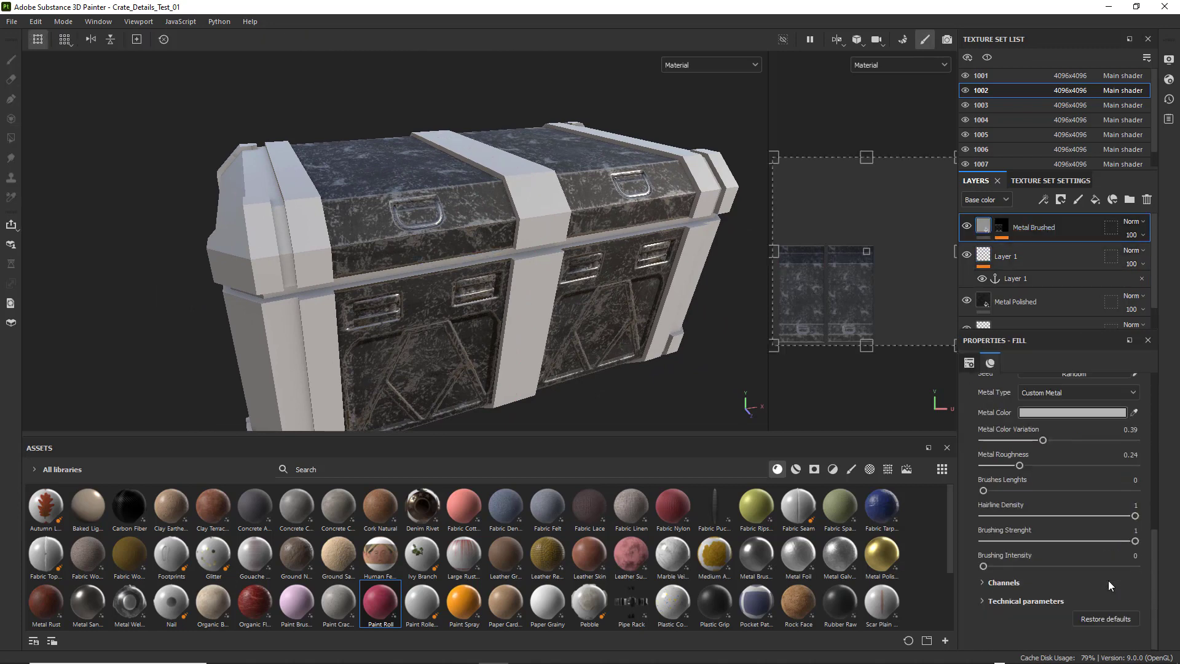
{"action": "left_click", "coordinate": [1019, 304]}
{"action": "scroll", "coordinate": [1080, 602], "scroll_direction": "down", "scroll_amount": 5}
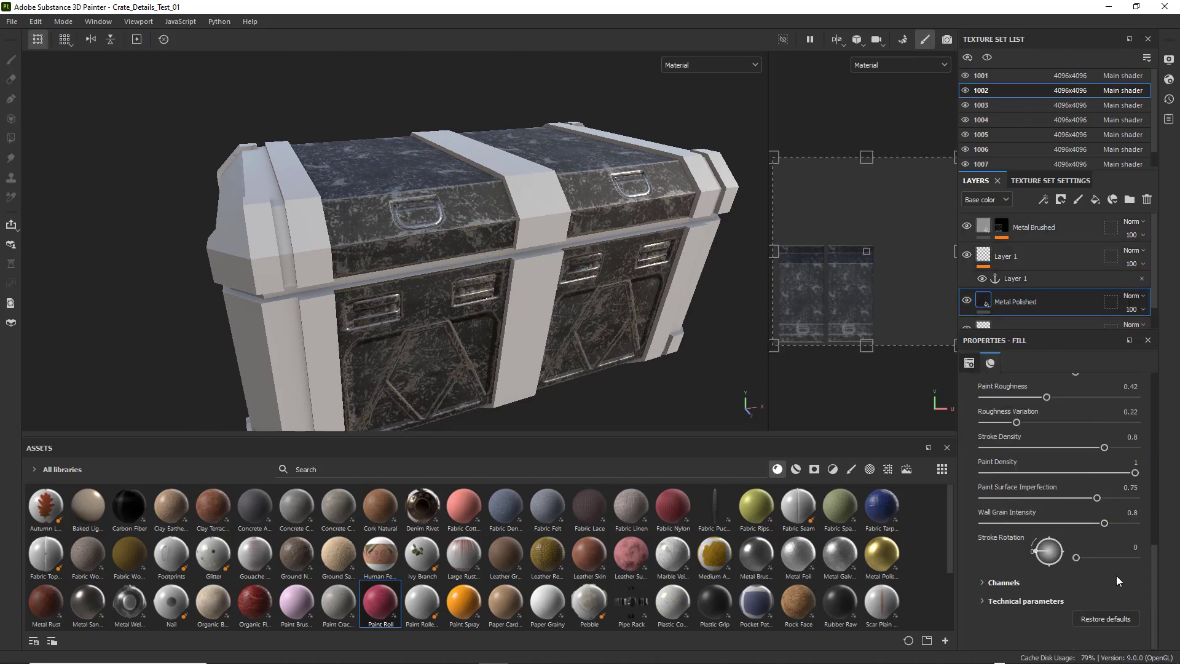
{"action": "scroll", "coordinate": [1116, 575], "scroll_direction": "up", "scroll_amount": 10}
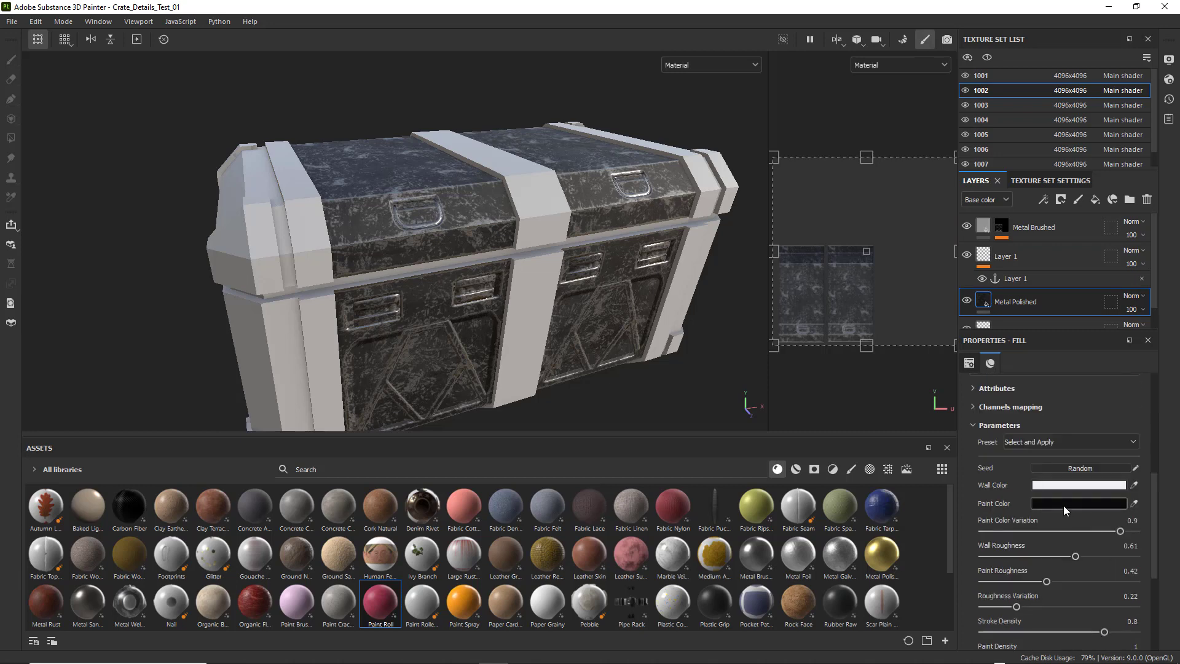
{"action": "left_click", "coordinate": [1064, 504]}
{"action": "mouse_move", "coordinate": [859, 392]}
{"action": "left_mouse_down"}
{"action": "mouse_move", "coordinate": [907, 349]}
{"action": "mouse_move", "coordinate": [908, 363]}
{"action": "mouse_move", "coordinate": [940, 379]}
{"action": "mouse_move", "coordinate": [953, 356]}
{"action": "mouse_move", "coordinate": [970, 404]}
{"action": "mouse_move", "coordinate": [970, 390]}
{"action": "mouse_move", "coordinate": [901, 401]}
{"action": "left_mouse_up"}
{"action": "left_click_drag", "start_coordinate": [707, 405], "coordinate": [661, 301], "text": "alt"}
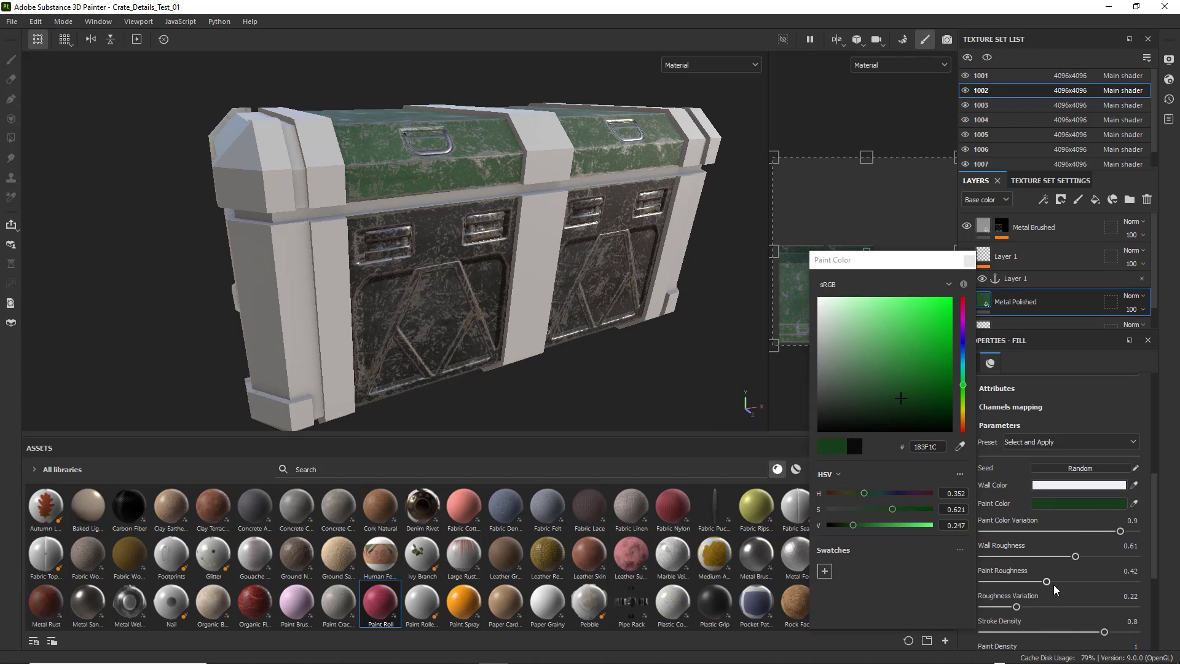
Set the green paint's Paint Roughness to 0.84 and Paint Color Variation to 0.78, and close the color picker
{"action": "mouse_move", "coordinate": [1047, 584]}
{"action": "left_mouse_down"}
{"action": "mouse_move", "coordinate": [1097, 579]}
{"action": "mouse_move", "coordinate": [1014, 582]}
{"action": "mouse_move", "coordinate": [1112, 581]}
{"action": "left_mouse_up"}
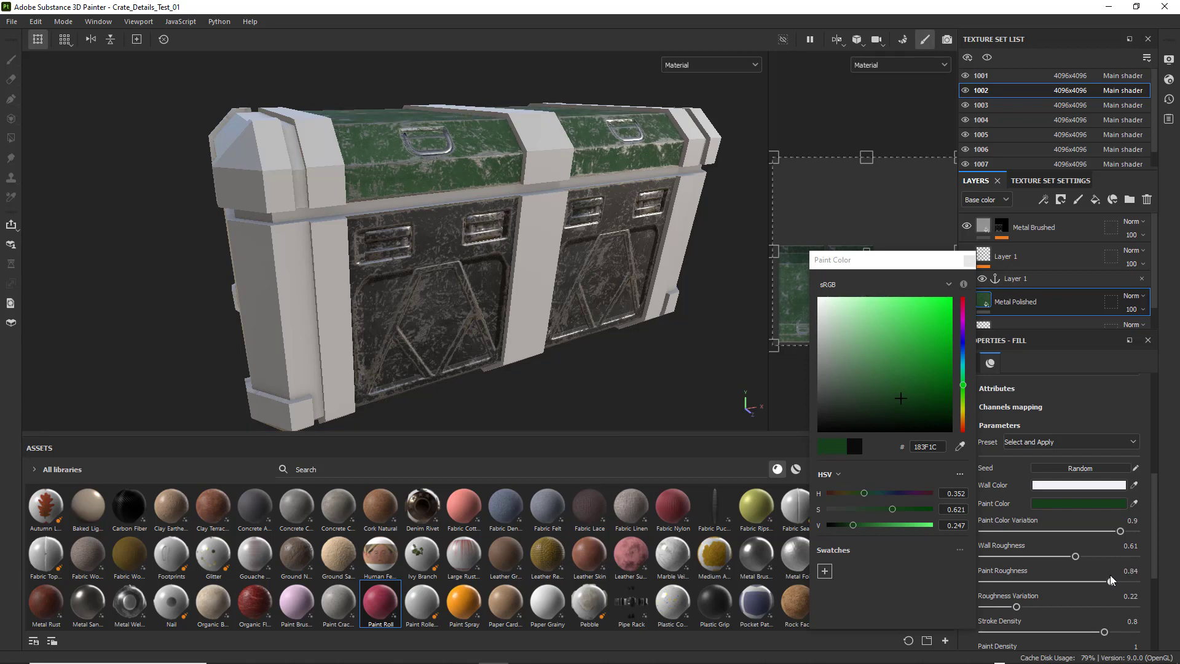
{"action": "left_click_drag", "start_coordinate": [1120, 531], "coordinate": [1101, 530]}
{"action": "mouse_move", "coordinate": [645, 413]}
{"action": "left_mouse_down", "text": "alt"}
{"action": "mouse_move", "coordinate": [667, 397]}
{"action": "mouse_move", "coordinate": [662, 410]}
{"action": "mouse_move", "coordinate": [648, 394]}
{"action": "left_mouse_up", "text": "alt"}
{"action": "mouse_move", "coordinate": [588, 338]}
{"action": "left_mouse_down", "text": "alt"}
{"action": "mouse_move", "coordinate": [574, 335]}
{"action": "mouse_move", "coordinate": [585, 331]}
{"action": "left_mouse_up", "text": "alt"}
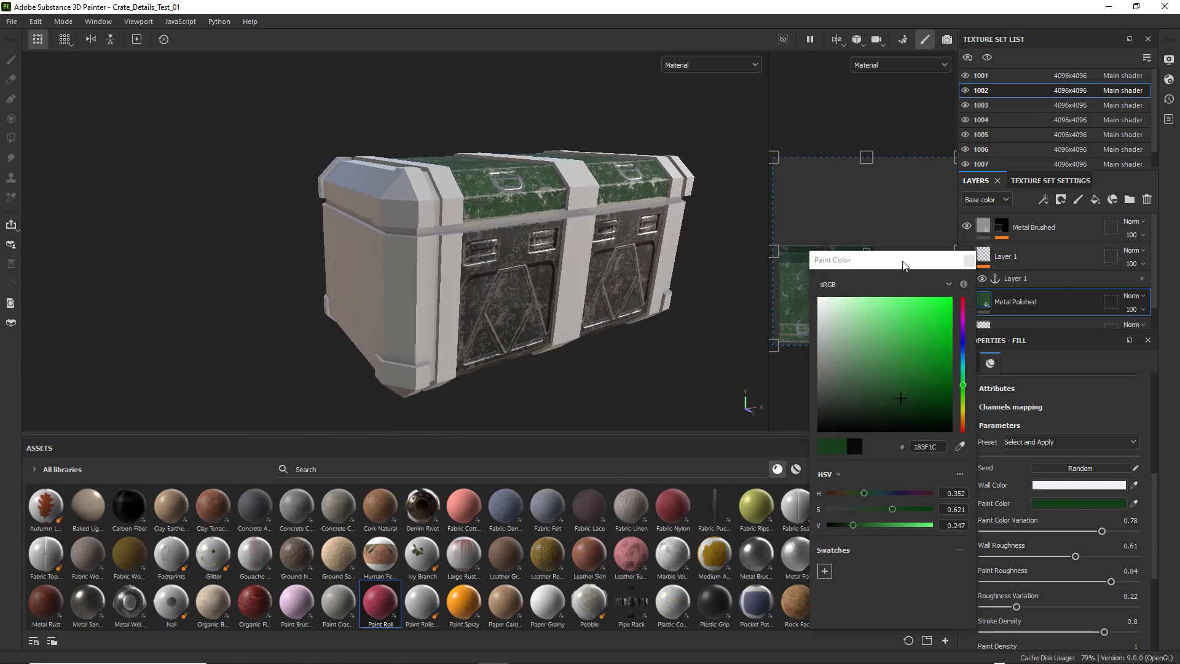
{"action": "left_click", "coordinate": [969, 260]}
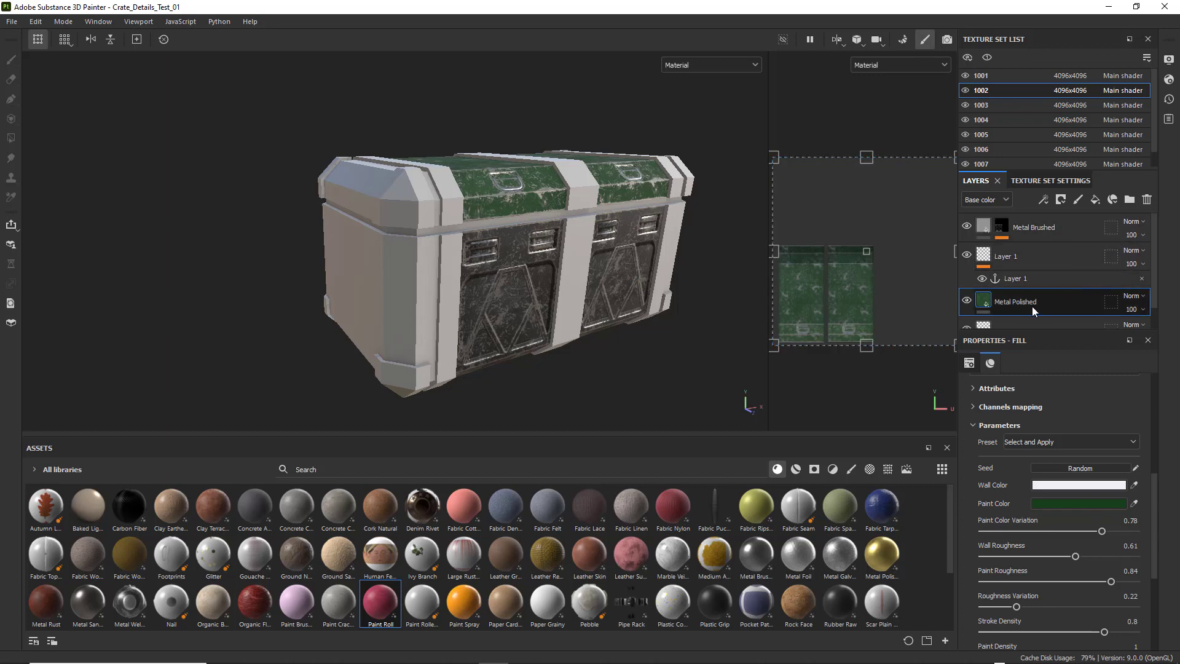
Compare texture set 1001's dark panels with the green lid, and return to Layer 1 of texture set 1002
{"action": "scroll", "coordinate": [1065, 319], "scroll_direction": "down", "scroll_amount": 1}
{"action": "scroll", "coordinate": [1061, 302], "scroll_direction": "up", "scroll_amount": 1}
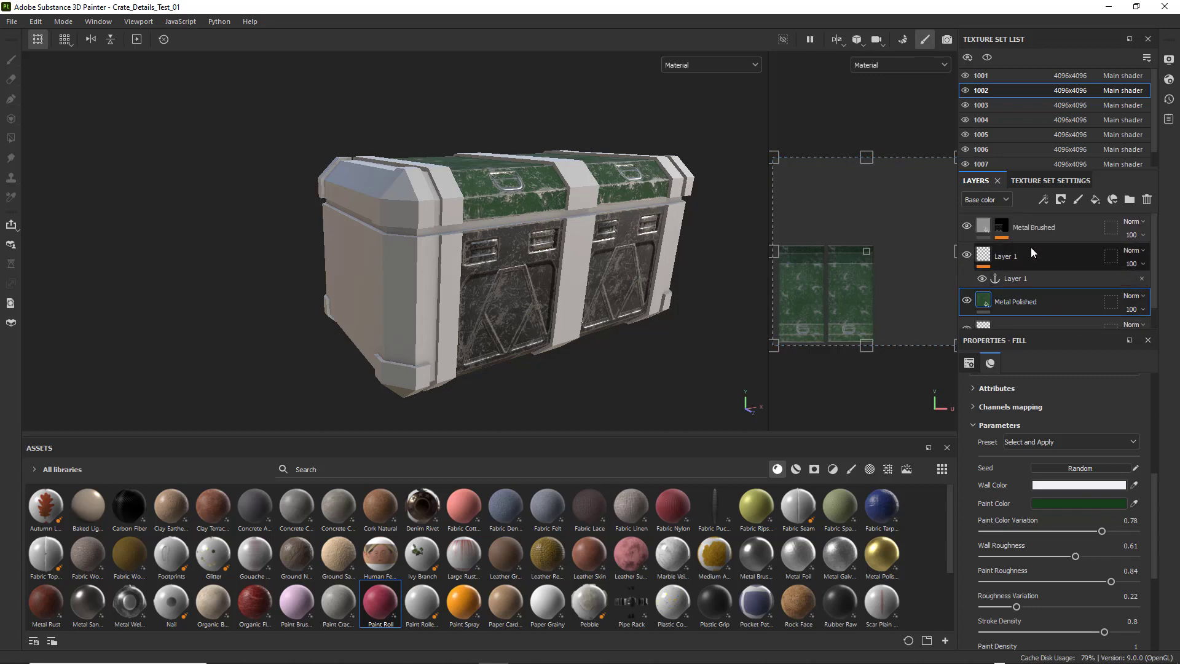
{"action": "left_click", "coordinate": [978, 75]}
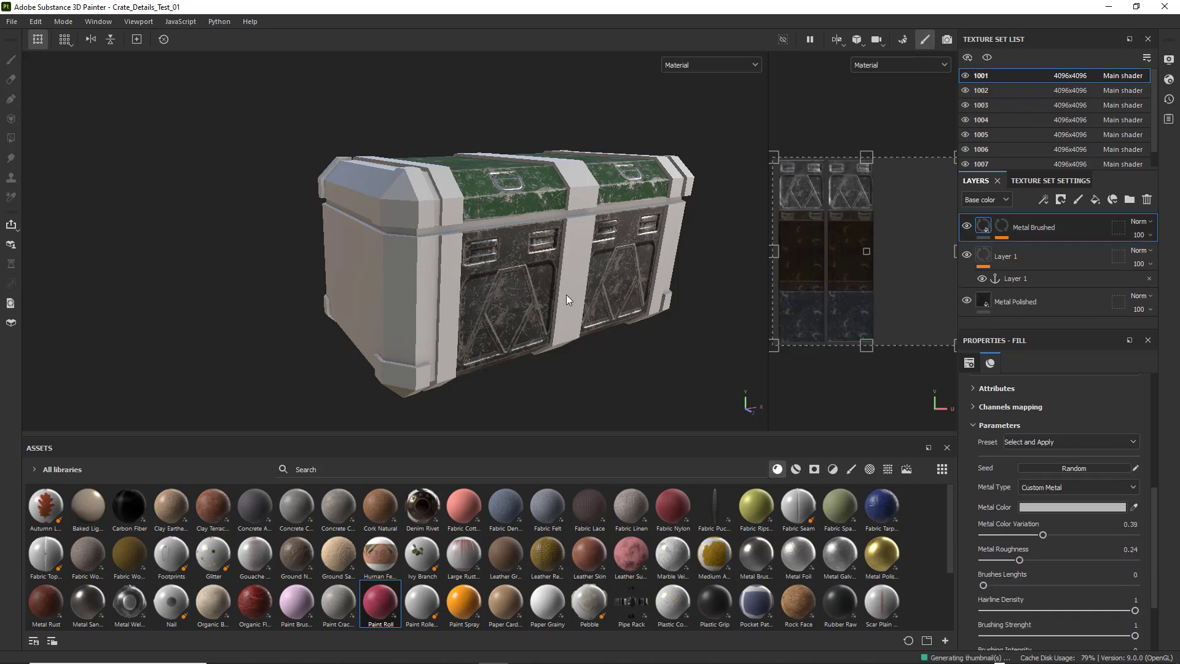
{"action": "left_click_drag", "start_coordinate": [566, 293], "coordinate": [566, 321], "text": "alt"}
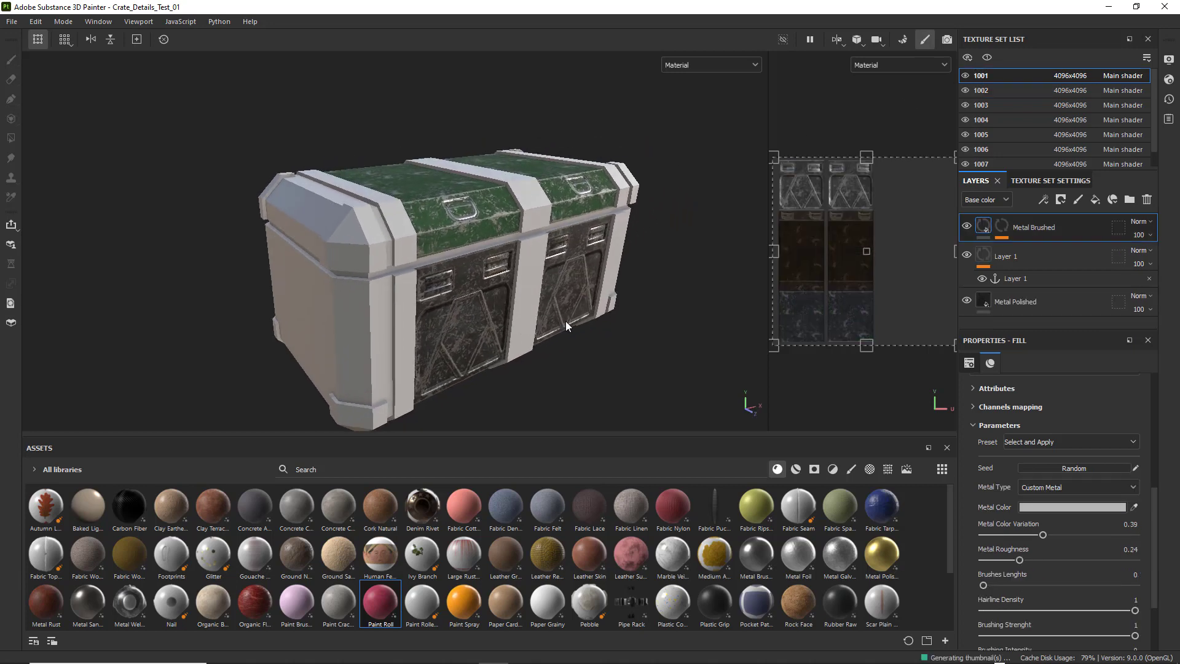
{"action": "scroll", "coordinate": [571, 333], "scroll_direction": "down", "scroll_amount": 2}
{"action": "left_click_drag", "start_coordinate": [571, 331], "coordinate": [473, 363], "text": "alt"}
{"action": "right_click", "coordinate": [452, 264], "text": "ctrl+alt"}
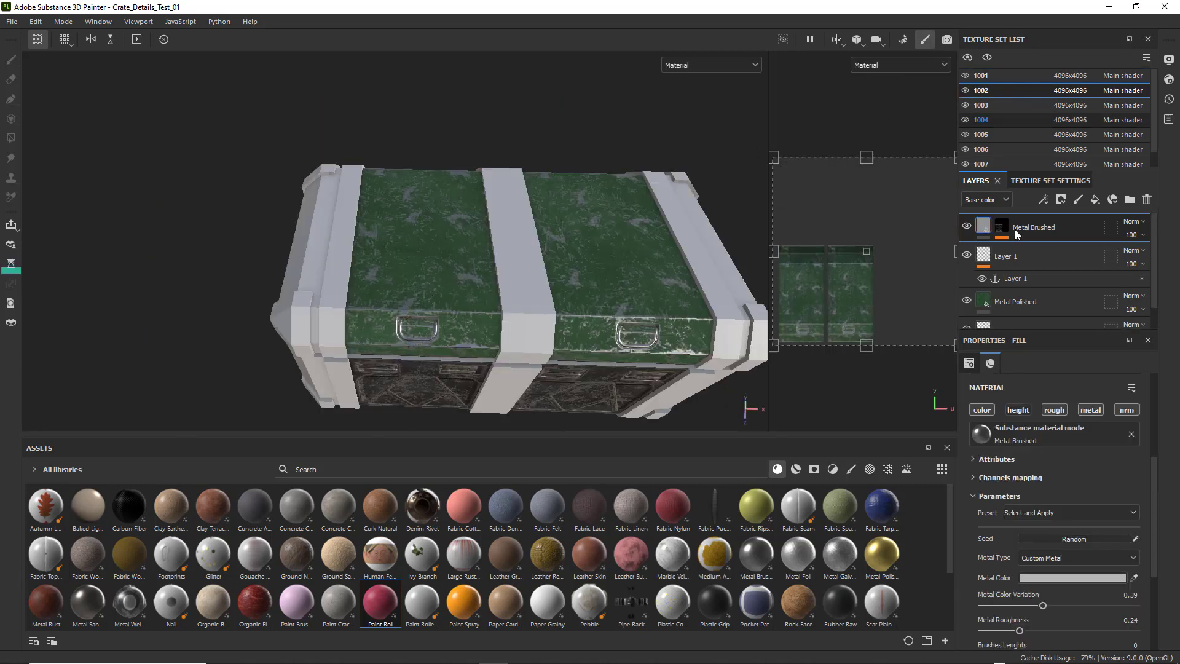
{"action": "left_click", "coordinate": [1038, 263]}
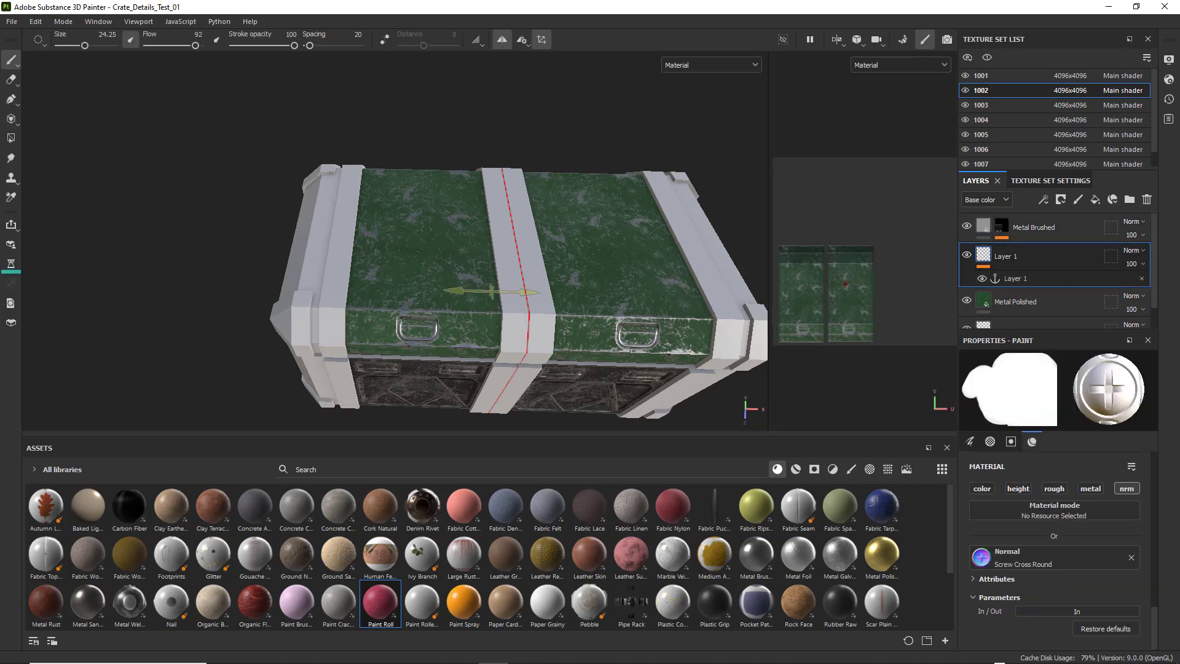
Try a mirrored Screw Cross Round stamp on the lid's top panels, and save the project
{"action": "left_click", "coordinate": [421, 250]}
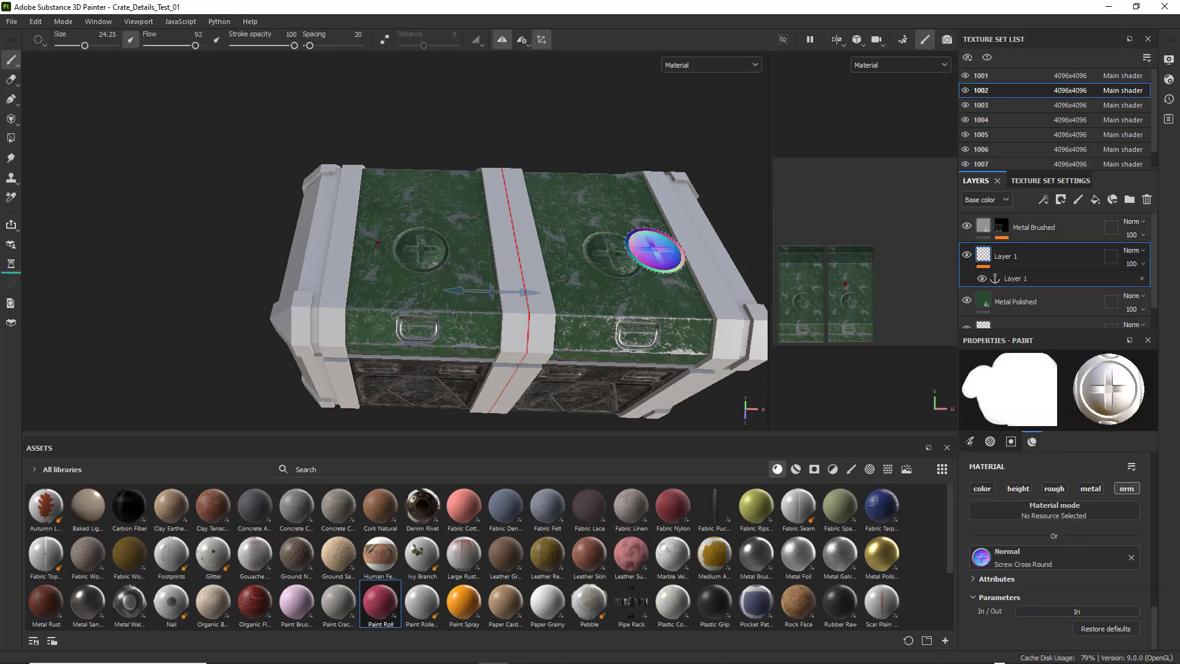
{"action": "key", "text": "ctrl+s"}
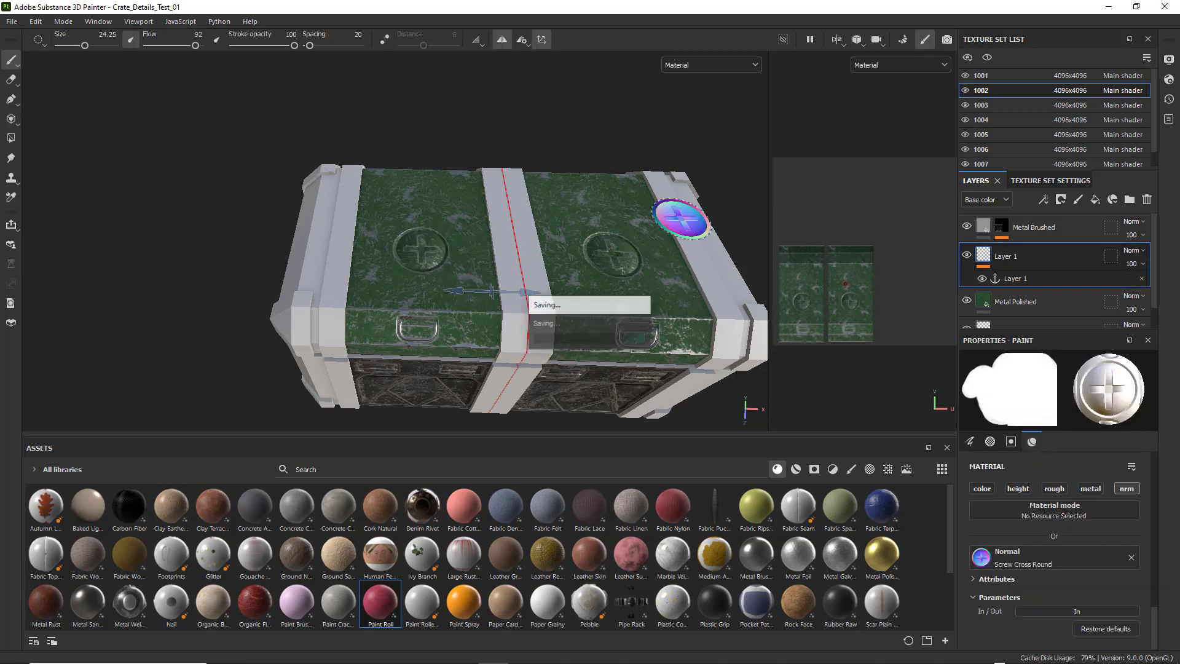
{"action": "mouse_move", "coordinate": [570, 277]}
{"action": "left_mouse_down", "text": "alt"}
{"action": "mouse_move", "coordinate": [612, 223]}
{"action": "mouse_move", "coordinate": [606, 249]}
{"action": "left_mouse_up", "text": "alt"}
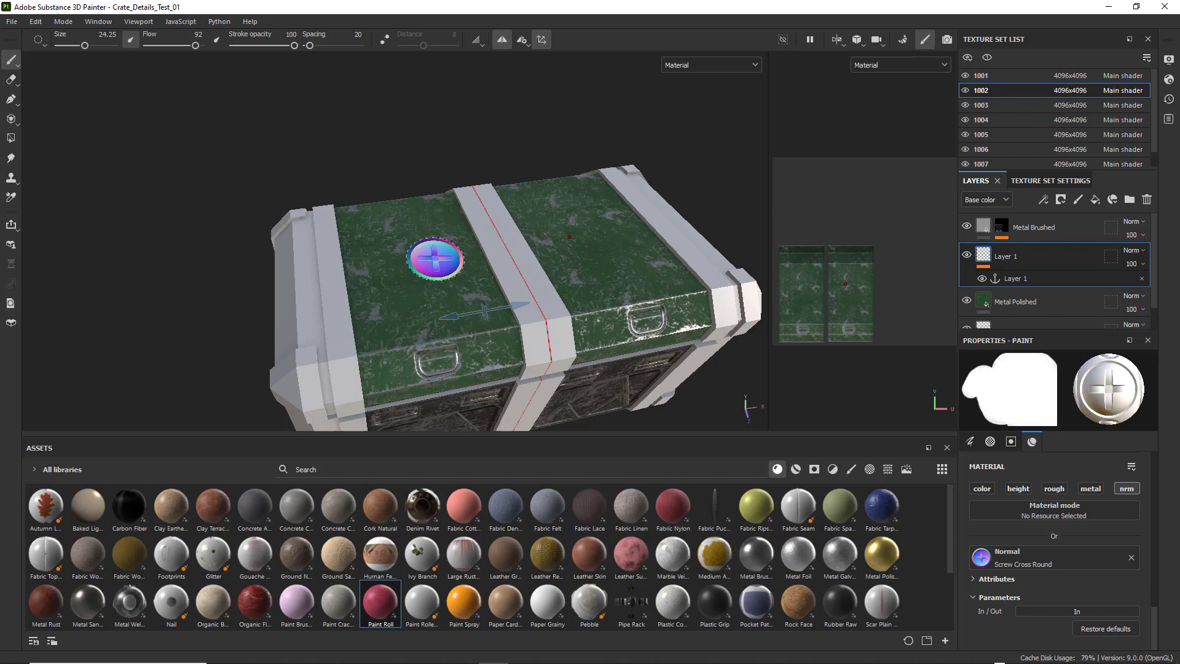
Set the brush's normal to Screw Torx Round and try a large mirrored stamp on the lid's top panels
{"action": "left_click", "coordinate": [1018, 555]}
{"action": "scroll", "coordinate": [1065, 484], "scroll_direction": "up", "scroll_amount": 5}
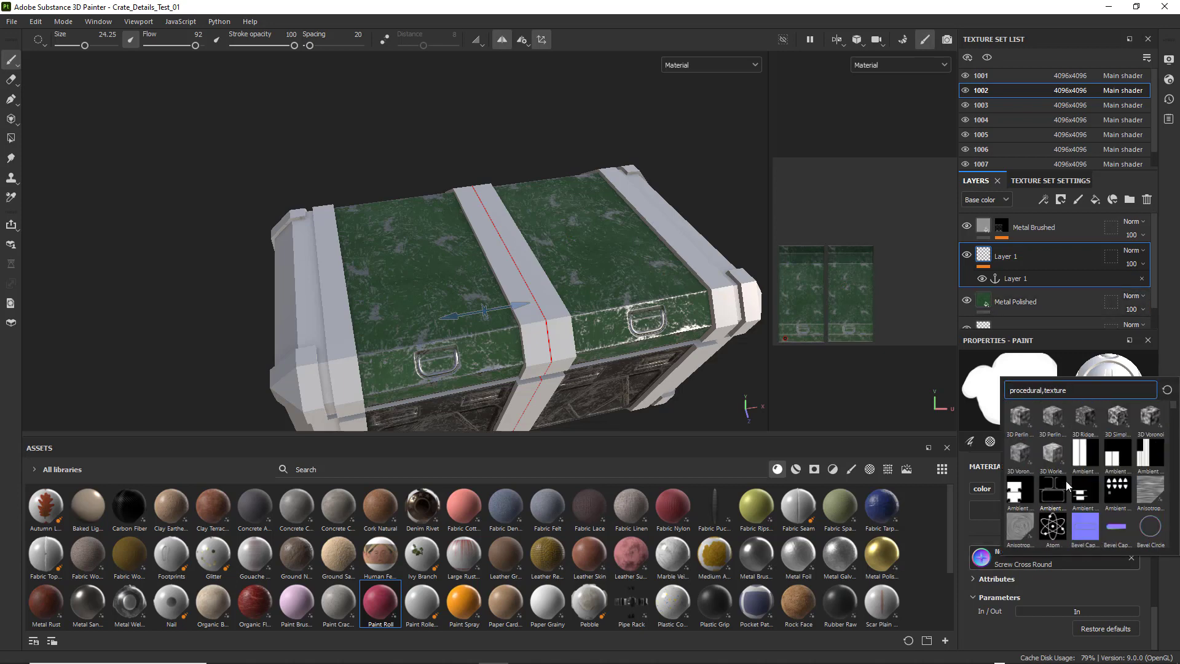
{"action": "scroll", "coordinate": [1067, 486], "scroll_direction": "up", "scroll_amount": 4}
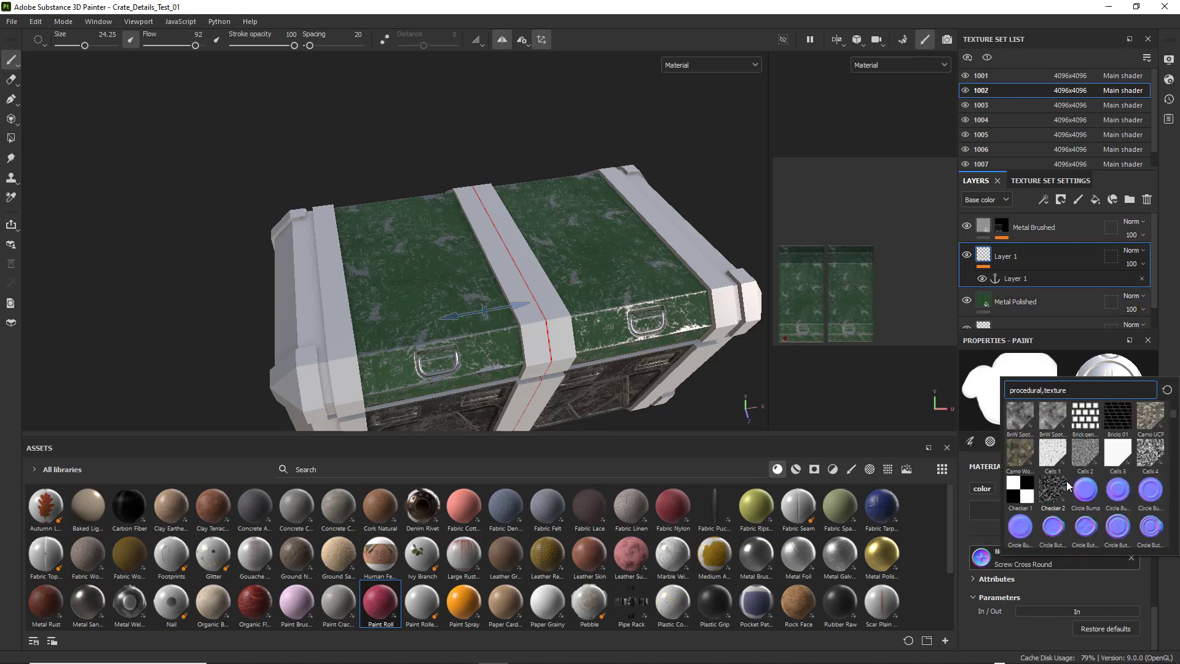
{"action": "scroll", "coordinate": [1087, 454], "scroll_direction": "down", "scroll_amount": 15}
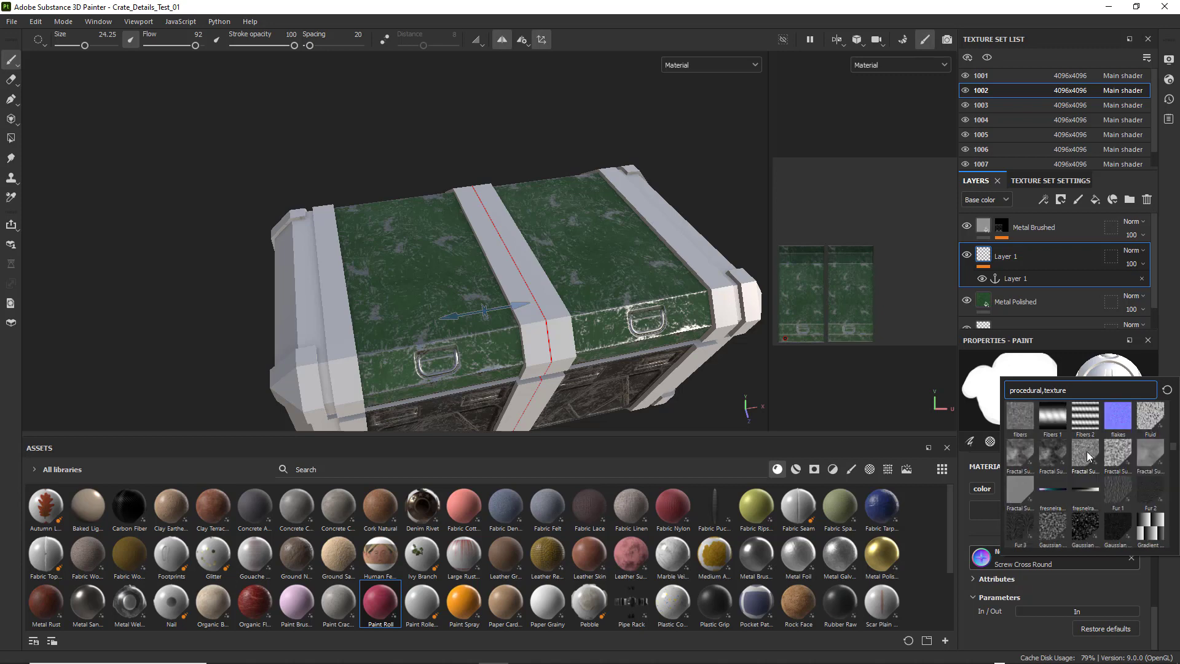
{"action": "scroll", "coordinate": [1086, 455], "scroll_direction": "down", "scroll_amount": 5}
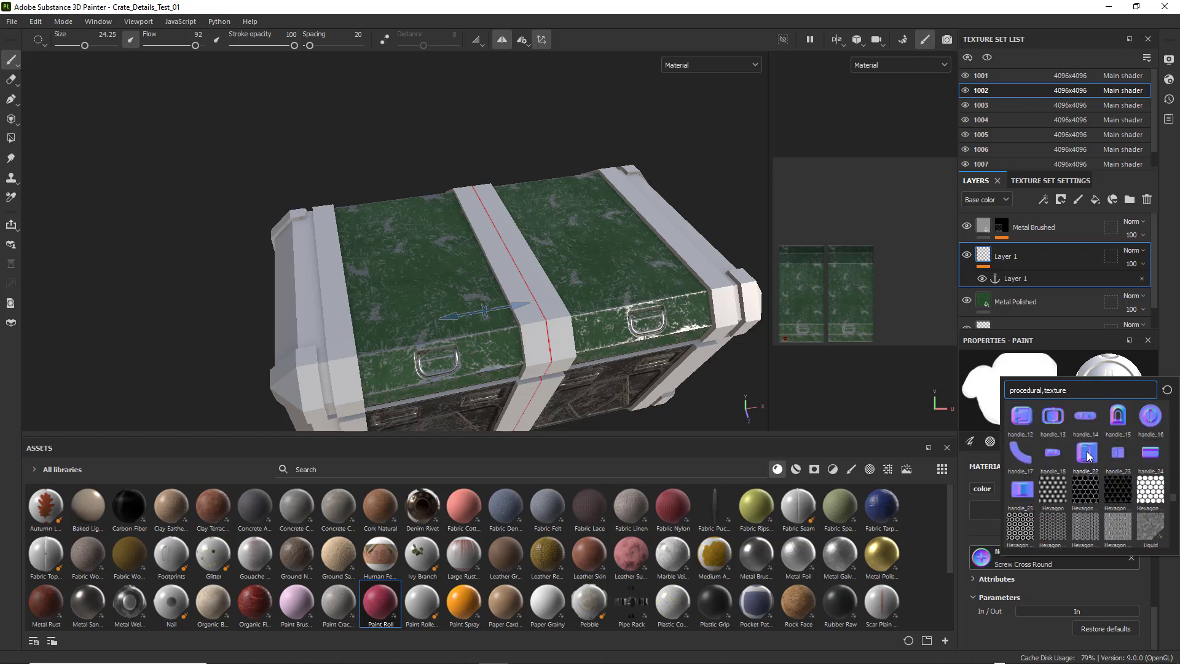
{"action": "scroll", "coordinate": [1087, 456], "scroll_direction": "down", "scroll_amount": 5}
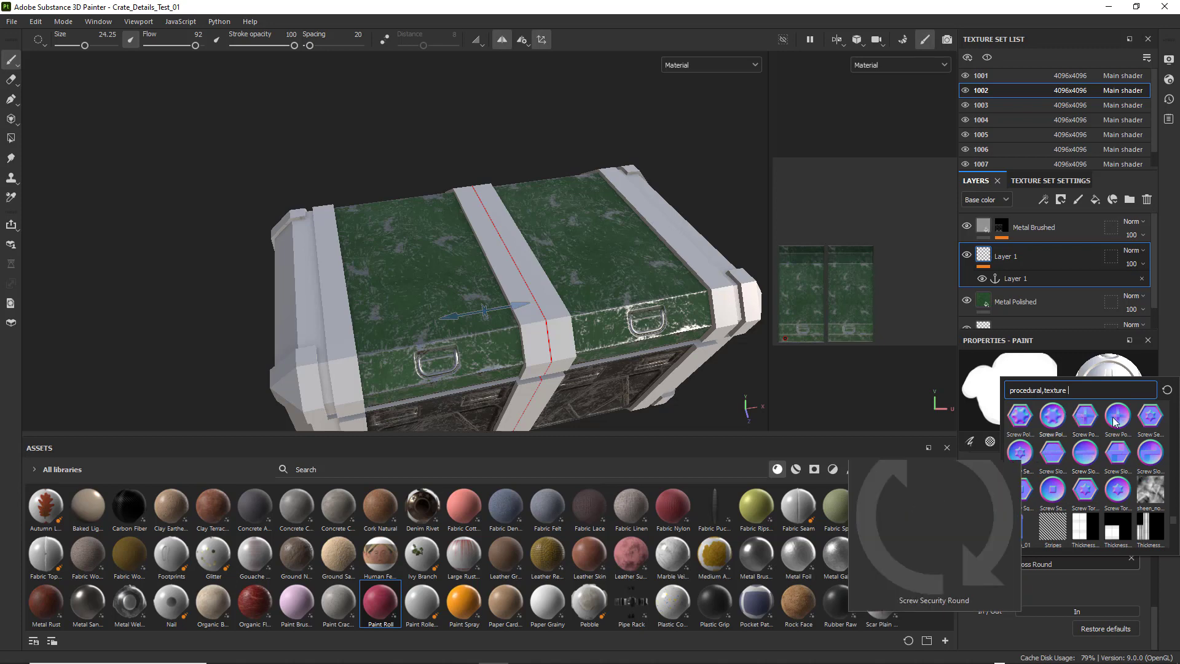
{"action": "mouse_move", "coordinate": [1127, 452]}
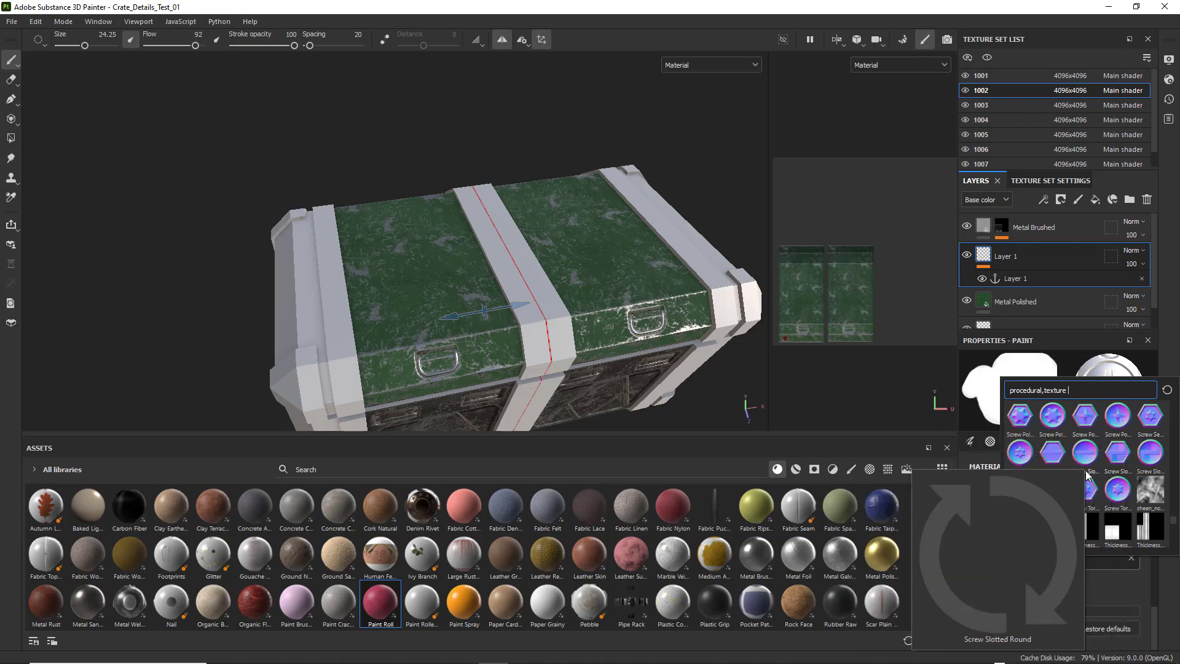
{"action": "mouse_move", "coordinate": [1096, 495]}
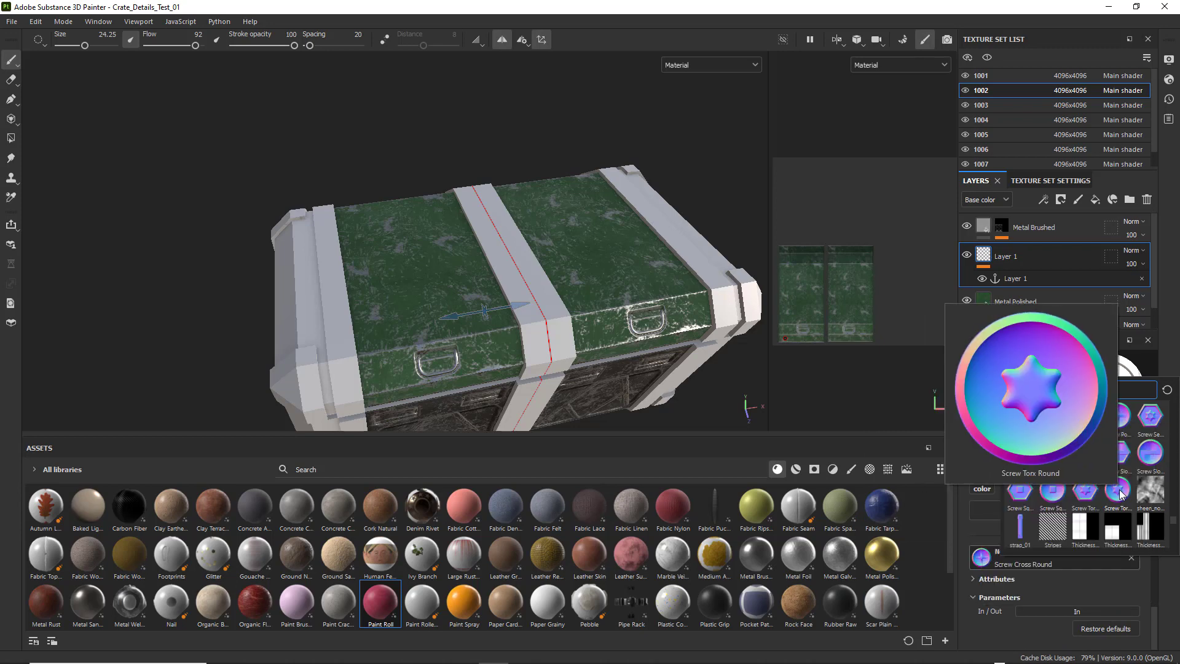
{"action": "left_click", "coordinate": [1119, 492]}
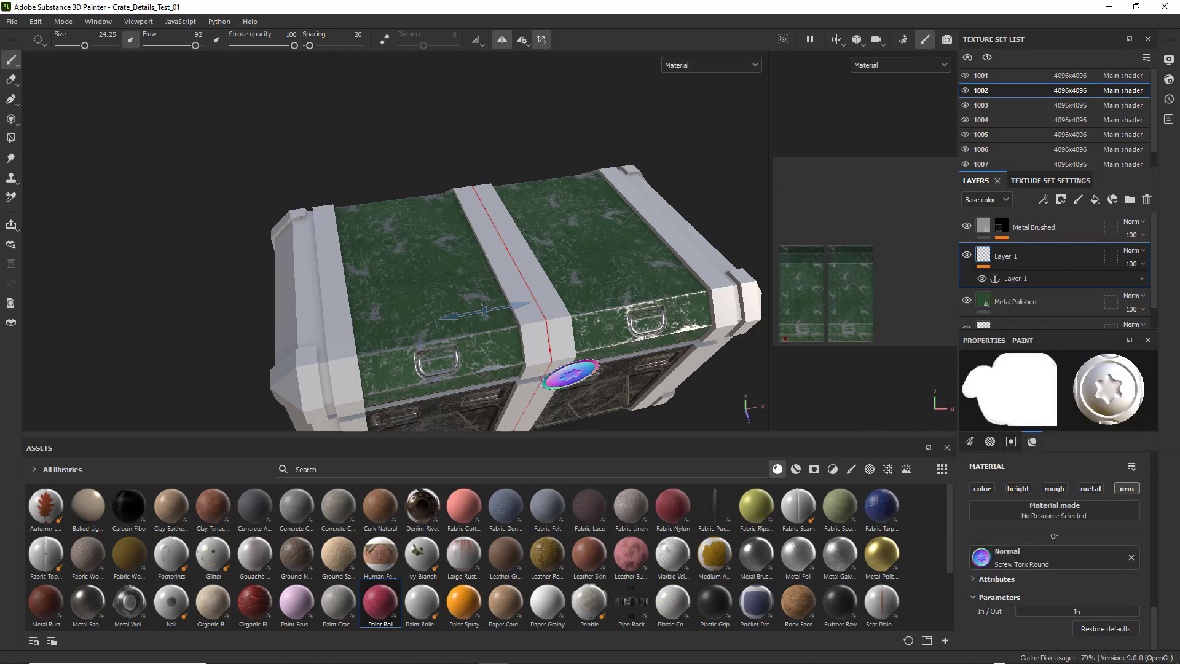
{"action": "left_click", "coordinate": [382, 318]}
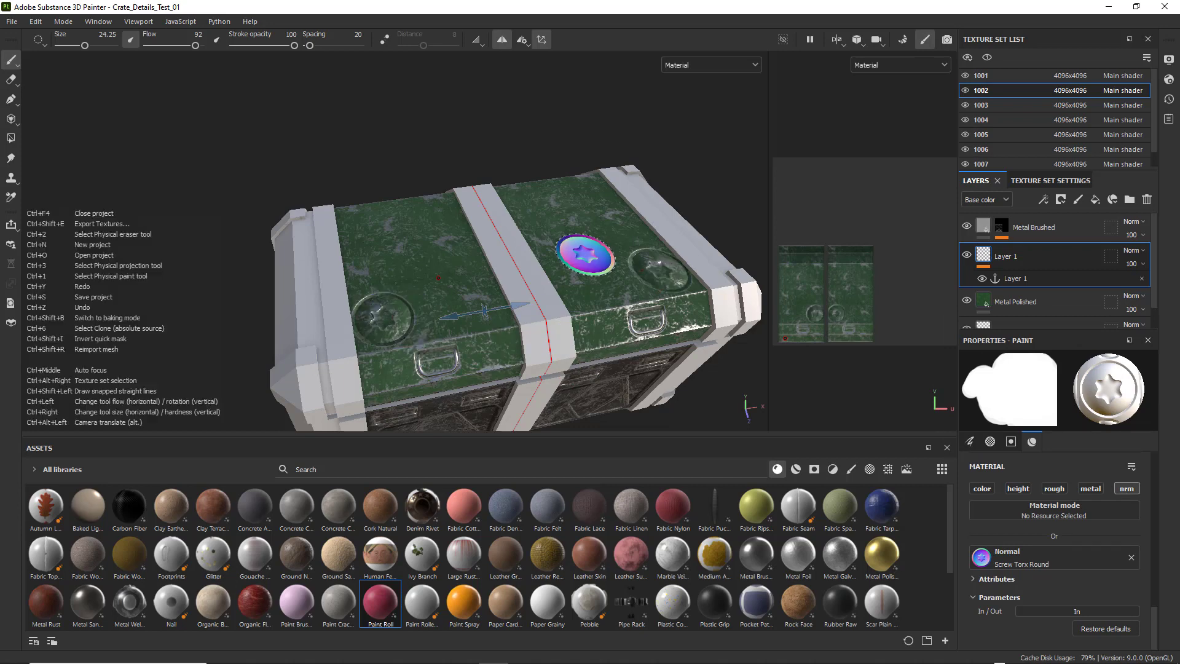
{"action": "key", "text": "ctrl+z"}
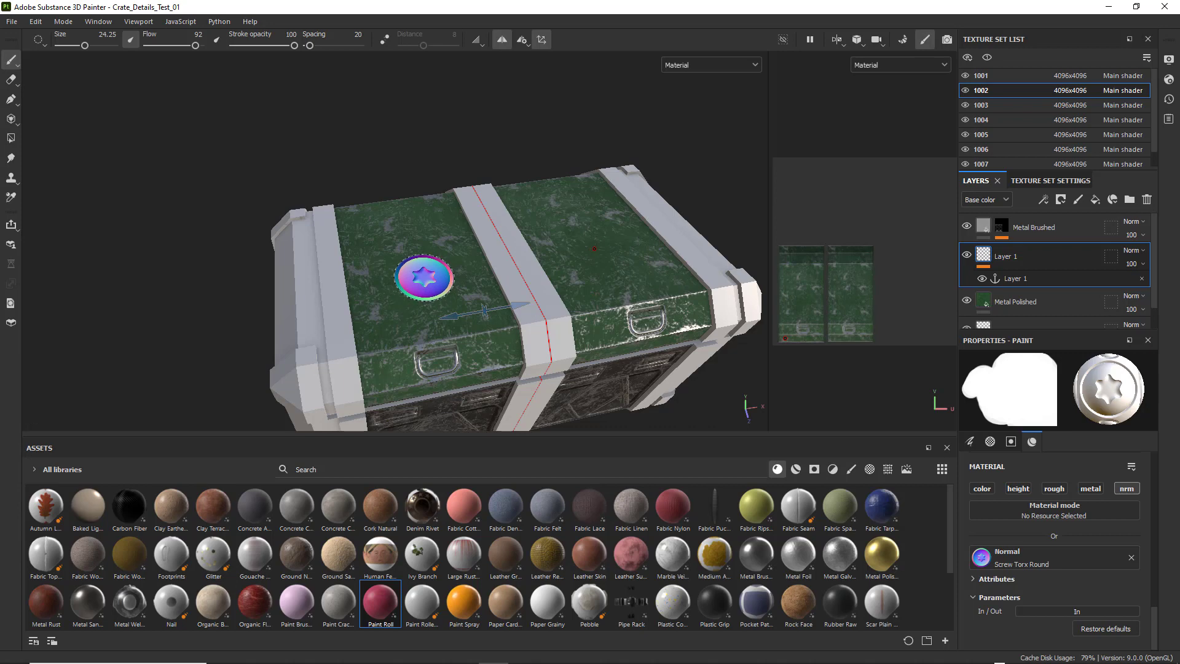
Stamp a ring of nine small Torx screws on one of the lid's top panels, using Y-axis radial symmetry with a 320 angle span
{"action": "left_click", "coordinate": [522, 40]}
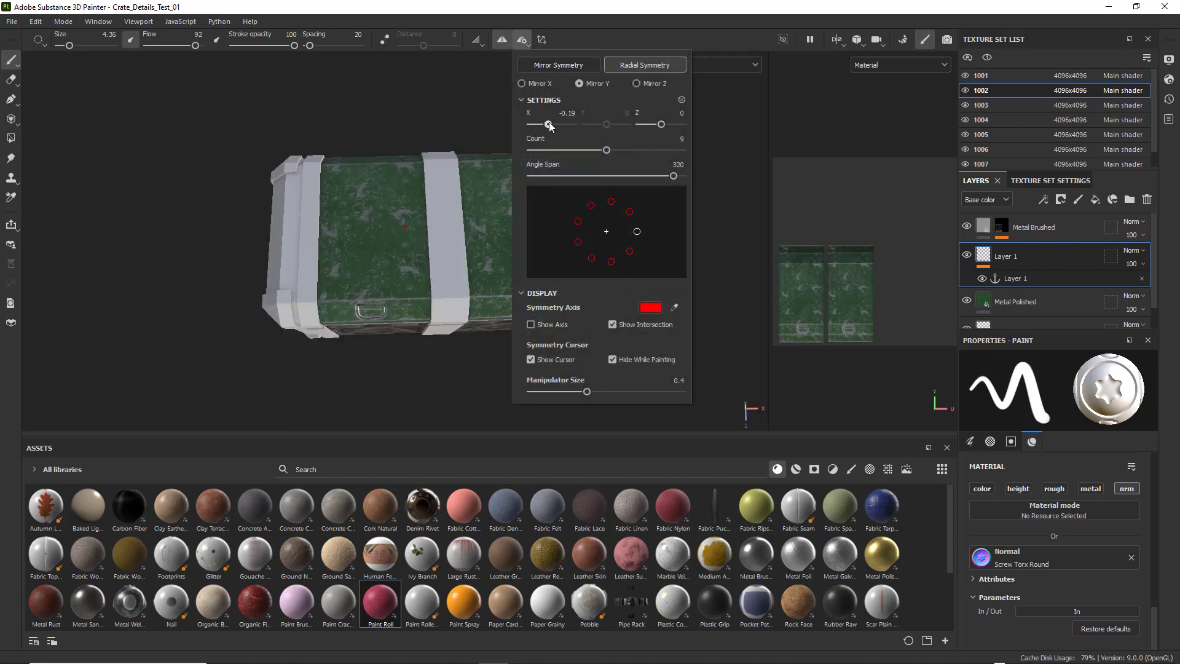
{"action": "left_click_drag", "start_coordinate": [548, 124], "coordinate": [542, 124]}
{"action": "left_click", "coordinate": [378, 205]}
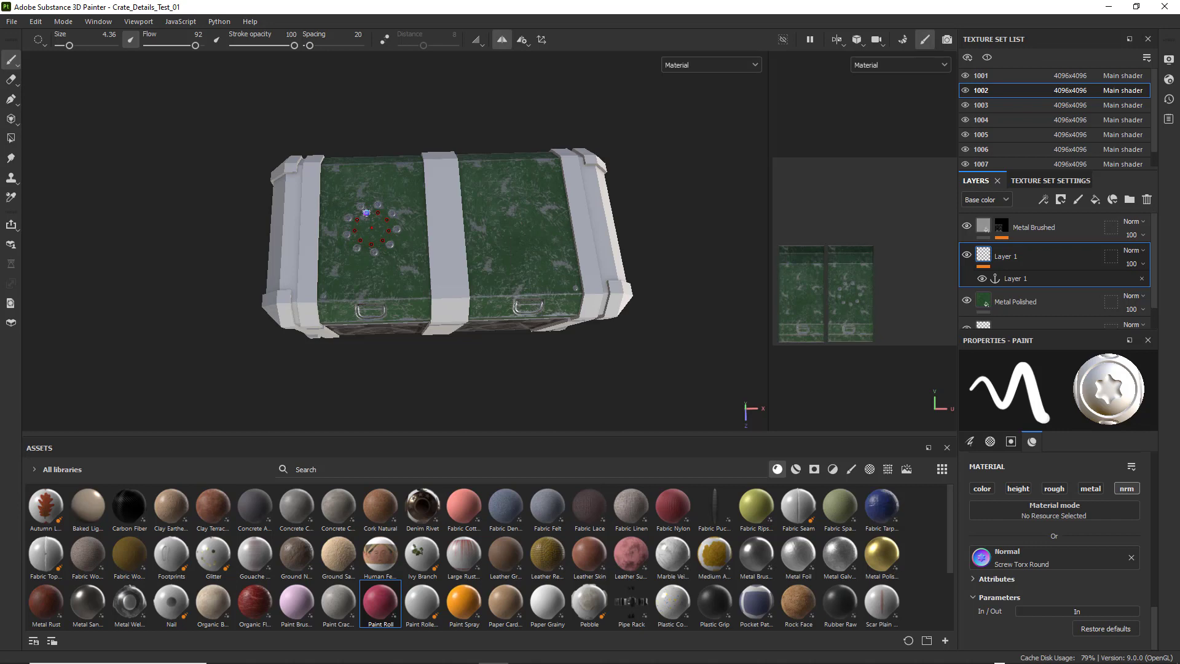
{"action": "scroll", "coordinate": [366, 213], "scroll_direction": "up", "scroll_amount": 5}
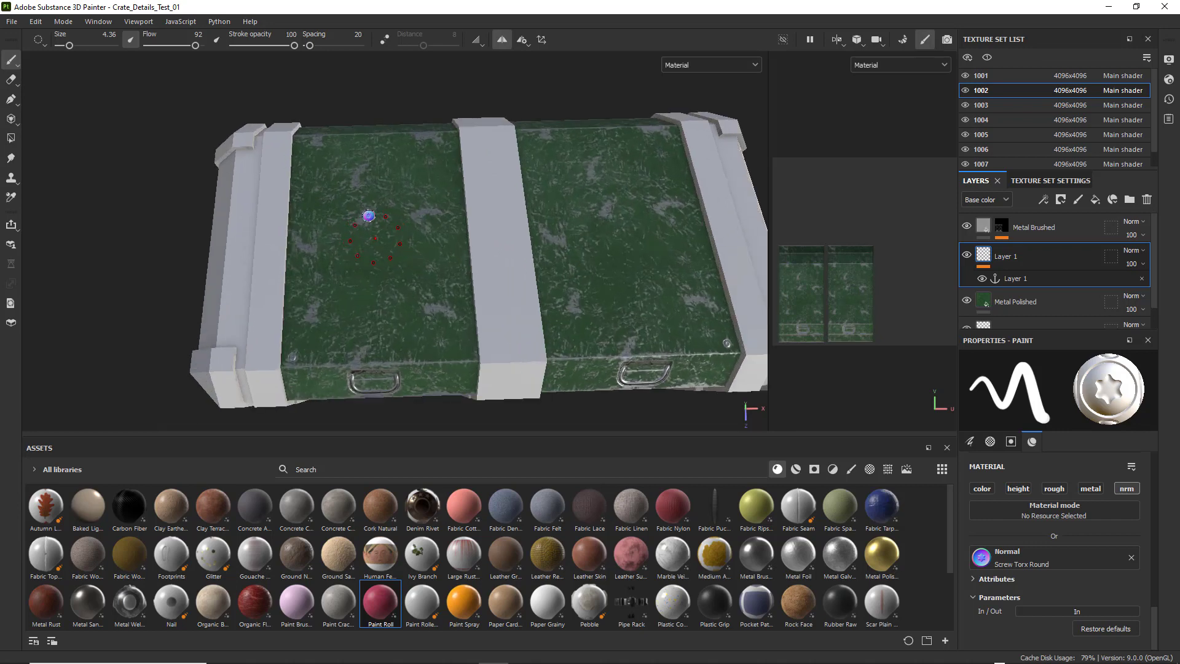
{"action": "left_click_drag", "start_coordinate": [372, 212], "coordinate": [367, 231], "text": "alt"}
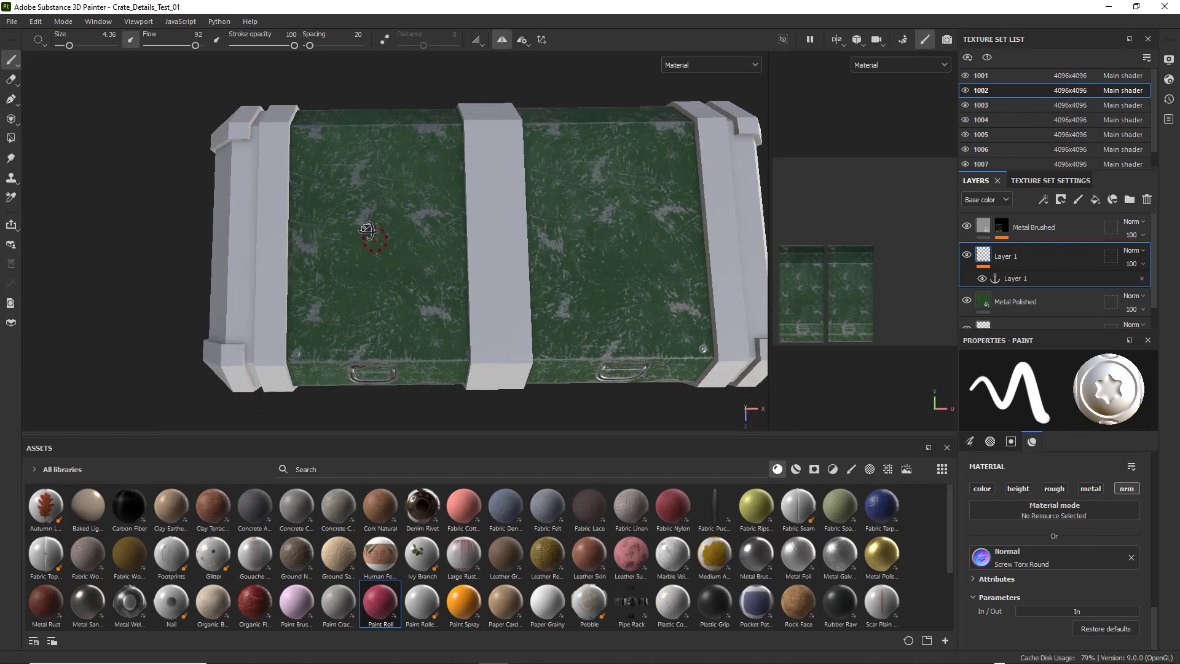
{"action": "left_click", "coordinate": [410, 203]}
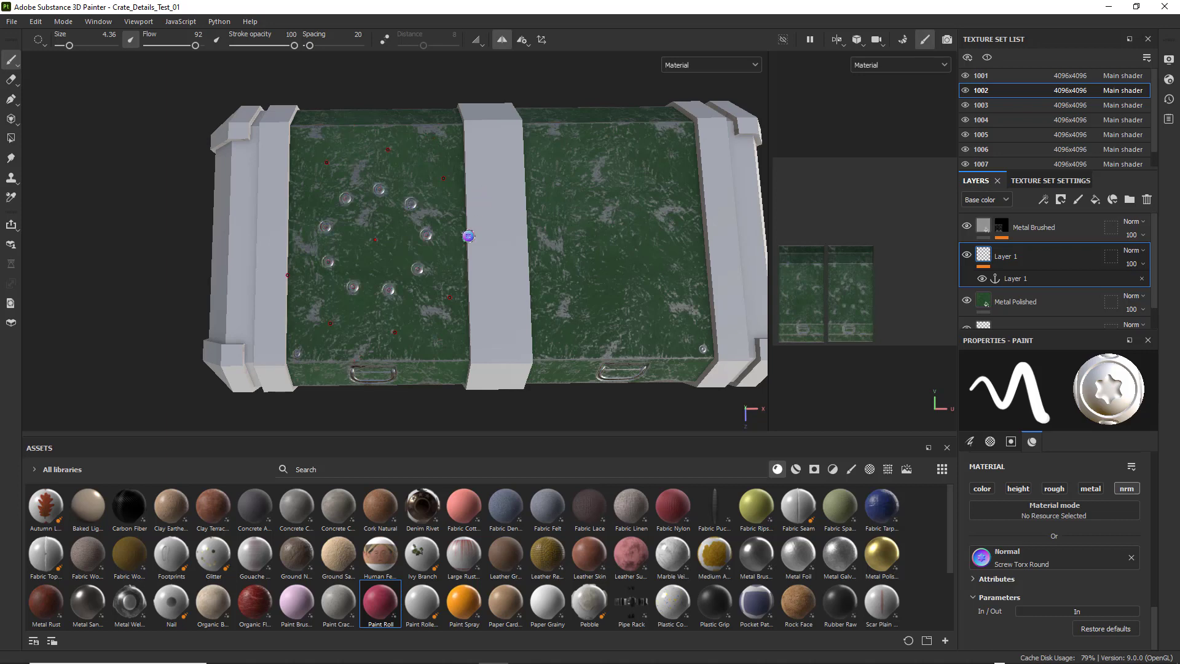
{"action": "scroll", "coordinate": [469, 236], "scroll_direction": "up", "scroll_amount": 6}
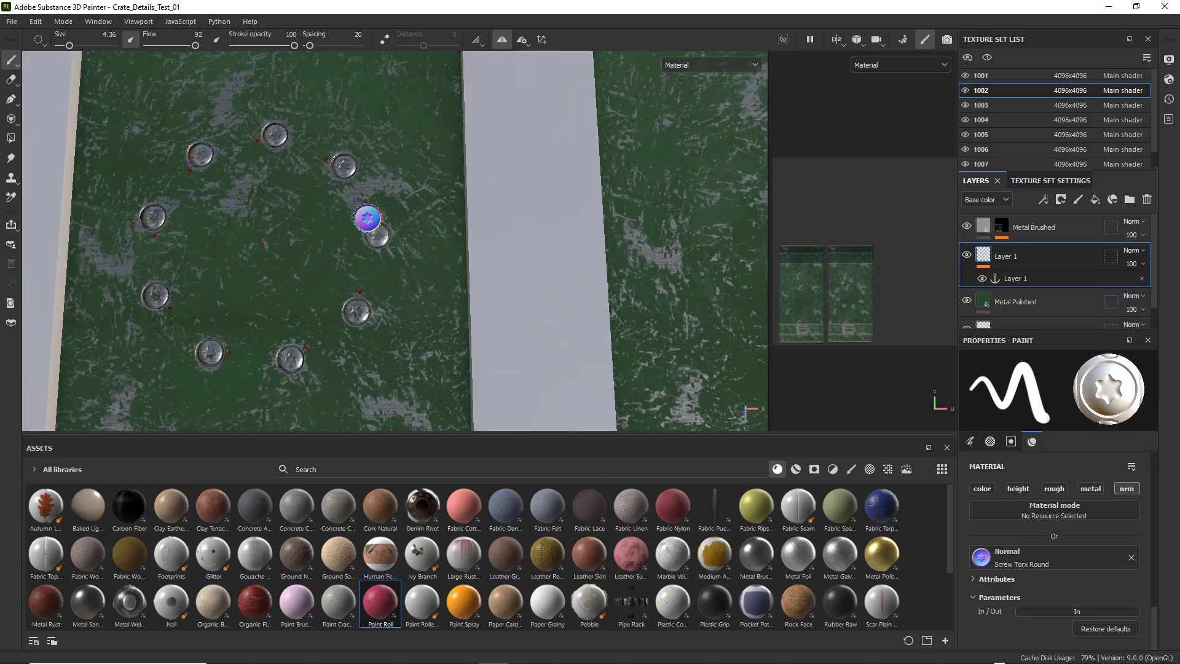
{"action": "left_click_drag", "start_coordinate": [367, 218], "coordinate": [352, 208], "text": "alt"}
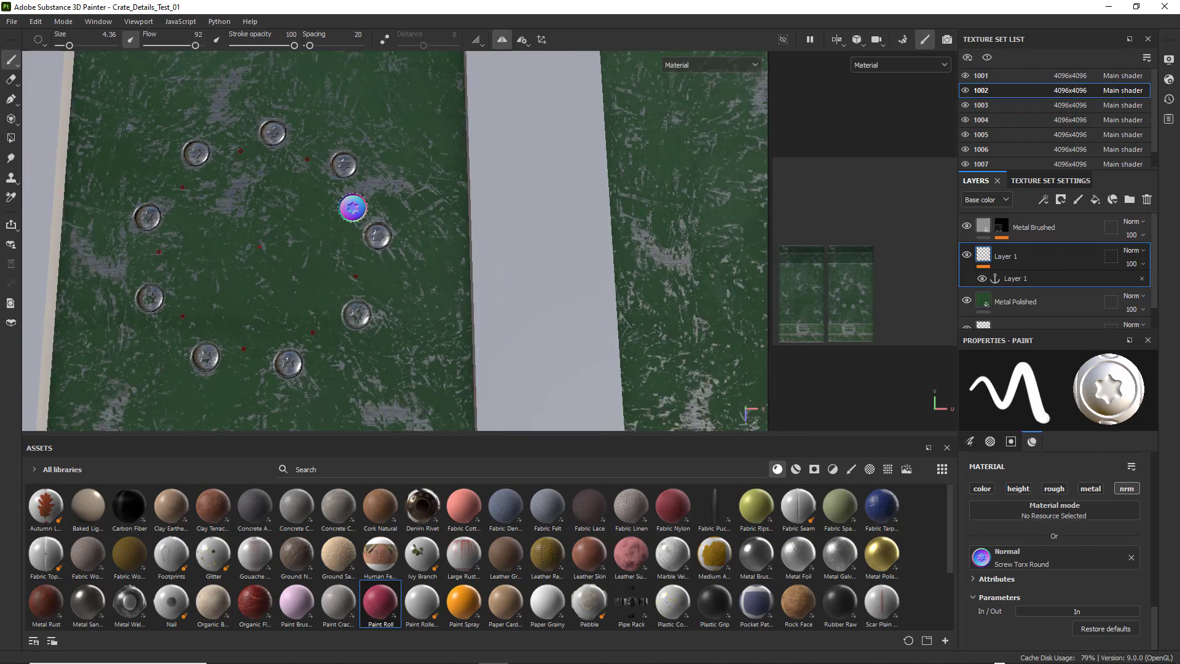
{"action": "scroll", "coordinate": [352, 207], "scroll_direction": "down", "scroll_amount": 6}
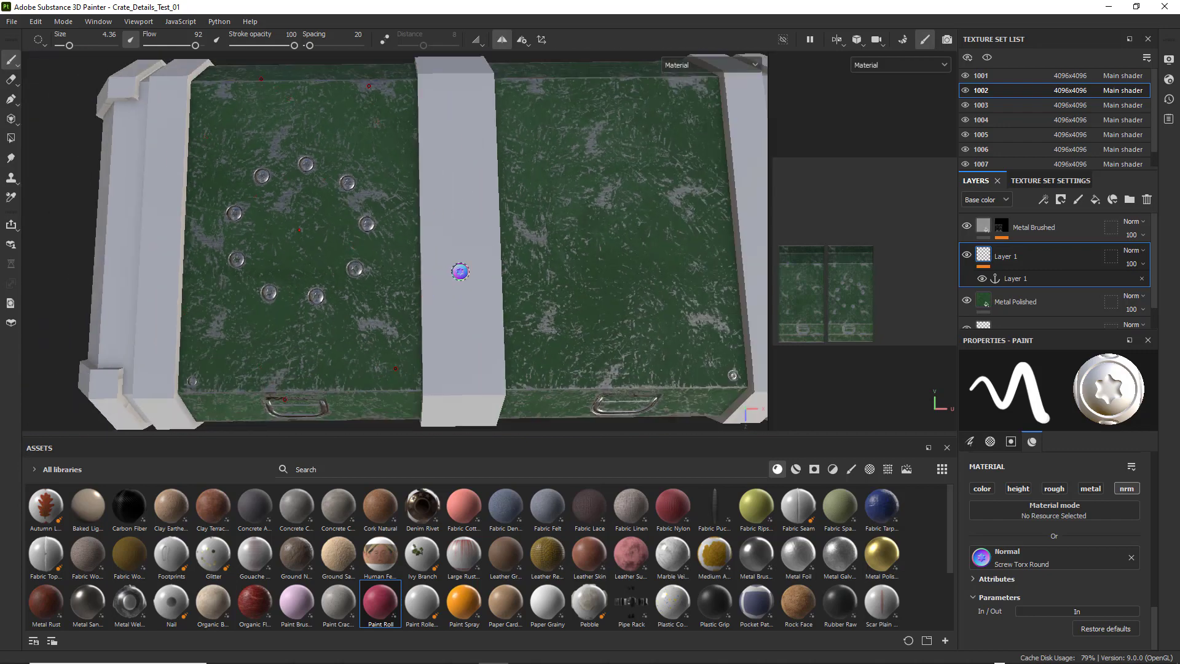
{"action": "left_click_drag", "start_coordinate": [643, 257], "coordinate": [418, 158], "text": "alt"}
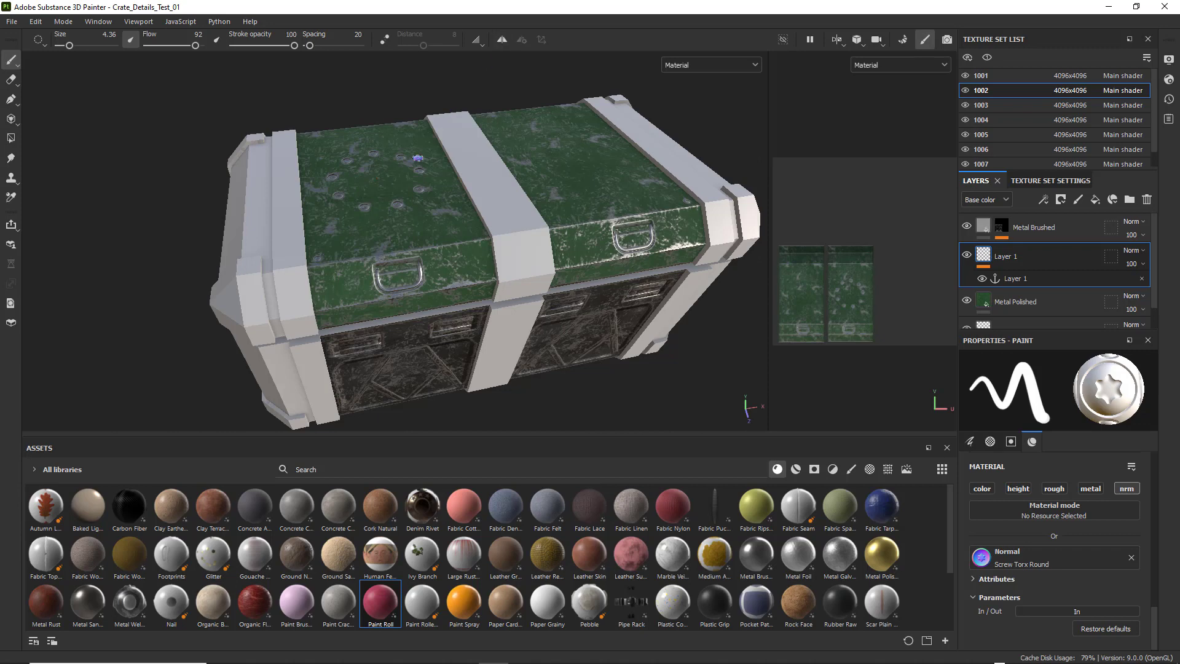
Examine the worn dark front panels, the green lid and the crate's untextured end and straps from several angles
{"action": "left_click_drag", "start_coordinate": [582, 212], "coordinate": [555, 203], "text": "alt"}
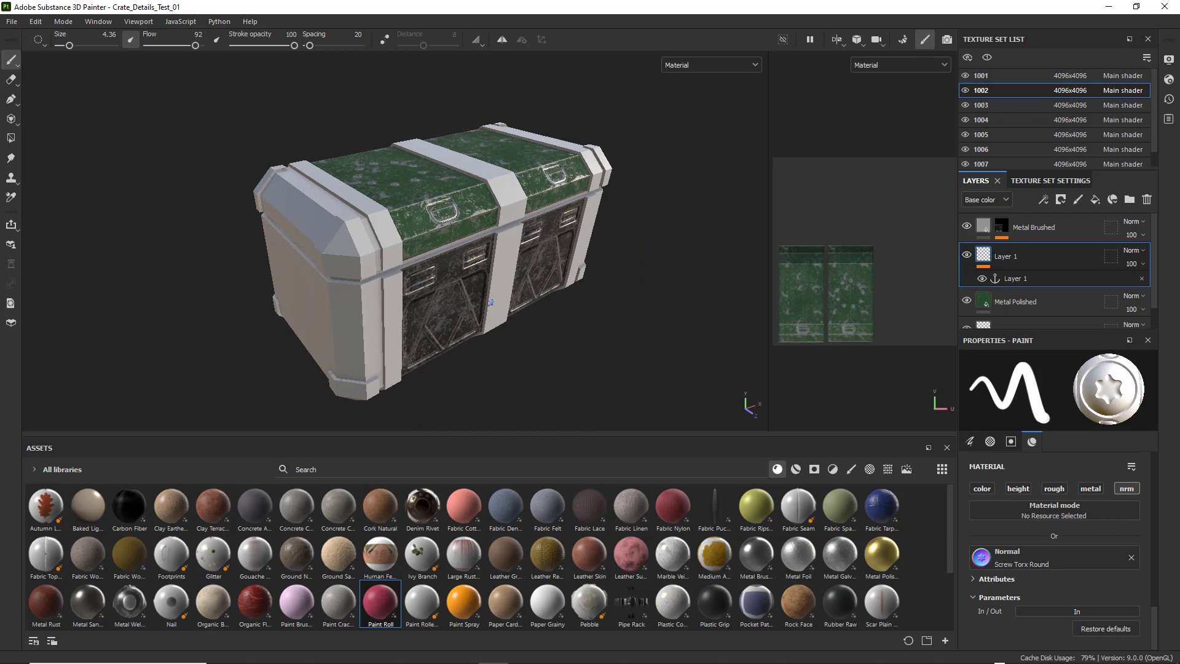
{"action": "mouse_move", "coordinate": [490, 303]}
{"action": "left_mouse_down", "text": "alt"}
{"action": "mouse_move", "coordinate": [499, 273]}
{"action": "mouse_move", "coordinate": [486, 283]}
{"action": "left_mouse_up", "text": "alt"}
{"action": "scroll", "coordinate": [486, 283], "scroll_direction": "up", "scroll_amount": 5}
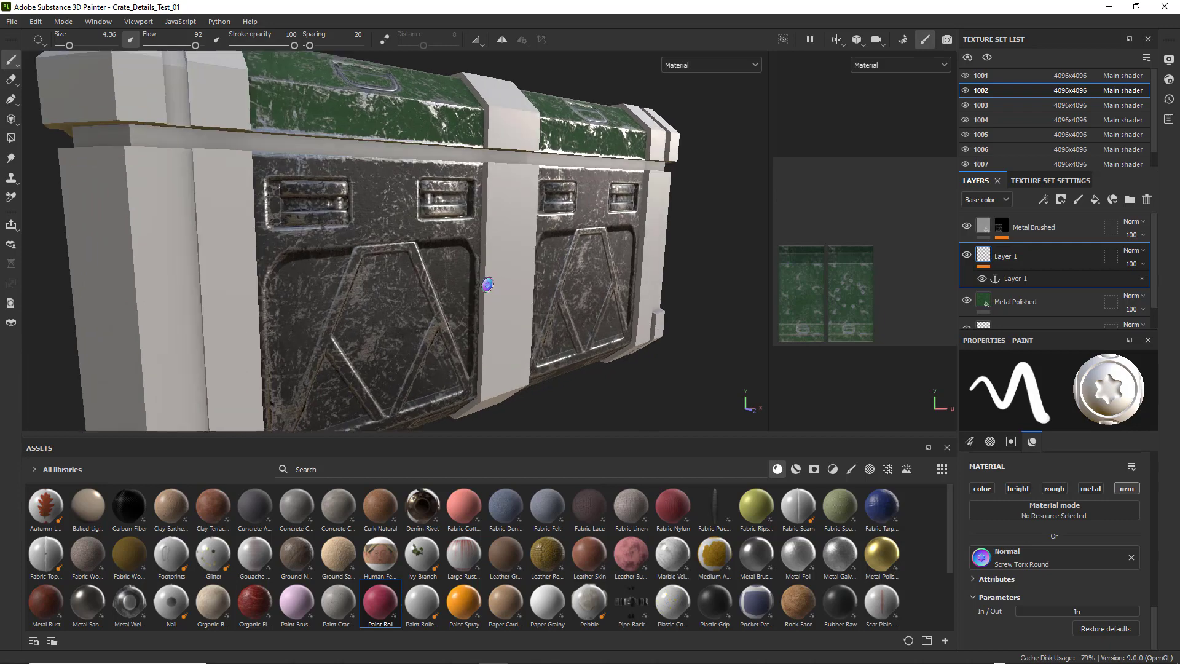
{"action": "middle_click_drag", "start_coordinate": [487, 283], "coordinate": [639, 227], "text": "alt"}
{"action": "mouse_move", "coordinate": [598, 239]}
{"action": "left_mouse_down", "text": "alt"}
{"action": "mouse_move", "coordinate": [540, 232]}
{"action": "mouse_move", "coordinate": [569, 234]}
{"action": "left_mouse_up", "text": "alt"}
{"action": "scroll", "coordinate": [542, 233], "scroll_direction": "up", "scroll_amount": 3}
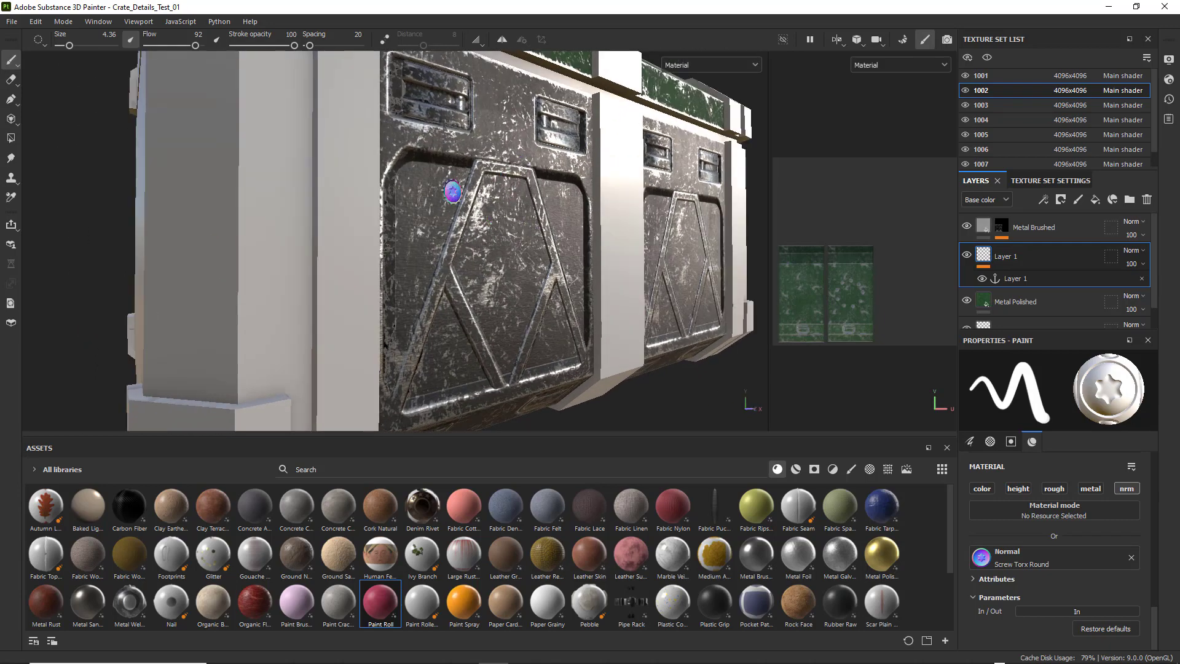
{"action": "mouse_move", "coordinate": [452, 192]}
{"action": "left_mouse_down", "text": "alt"}
{"action": "mouse_move", "coordinate": [529, 285]}
{"action": "mouse_move", "coordinate": [522, 319]}
{"action": "left_mouse_up", "text": "alt"}
{"action": "scroll", "coordinate": [507, 299], "scroll_direction": "down", "scroll_amount": 3}
{"action": "scroll", "coordinate": [527, 274], "scroll_direction": "down", "scroll_amount": 2}
{"action": "left_click_drag", "start_coordinate": [527, 236], "coordinate": [457, 312], "text": "alt"}
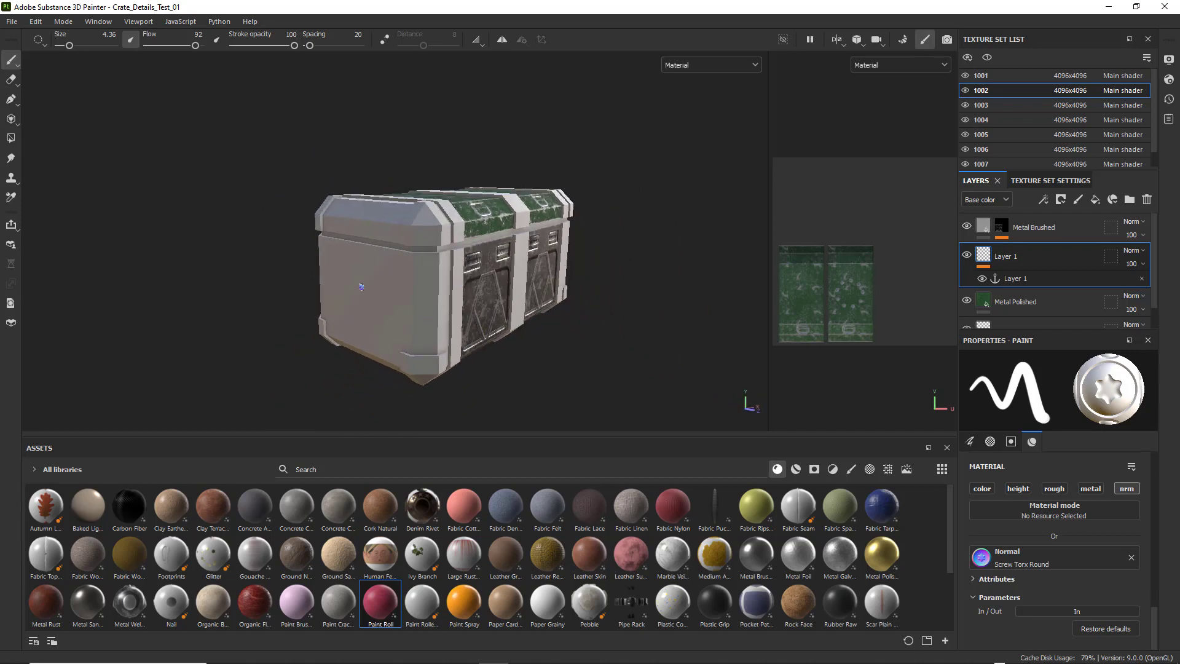
{"action": "left_click_drag", "start_coordinate": [567, 298], "coordinate": [308, 267], "text": "alt"}
{"action": "left_click_drag", "start_coordinate": [545, 313], "coordinate": [389, 301], "text": "alt"}
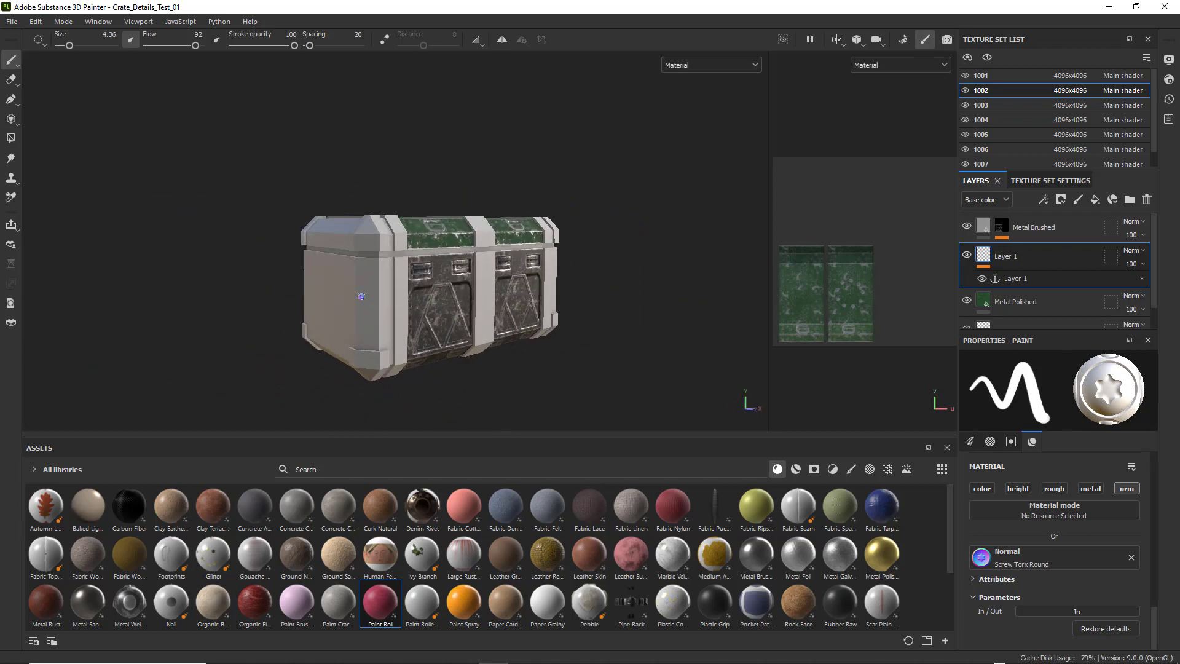
{"action": "left_click_drag", "start_coordinate": [427, 347], "coordinate": [572, 368], "text": "alt"}
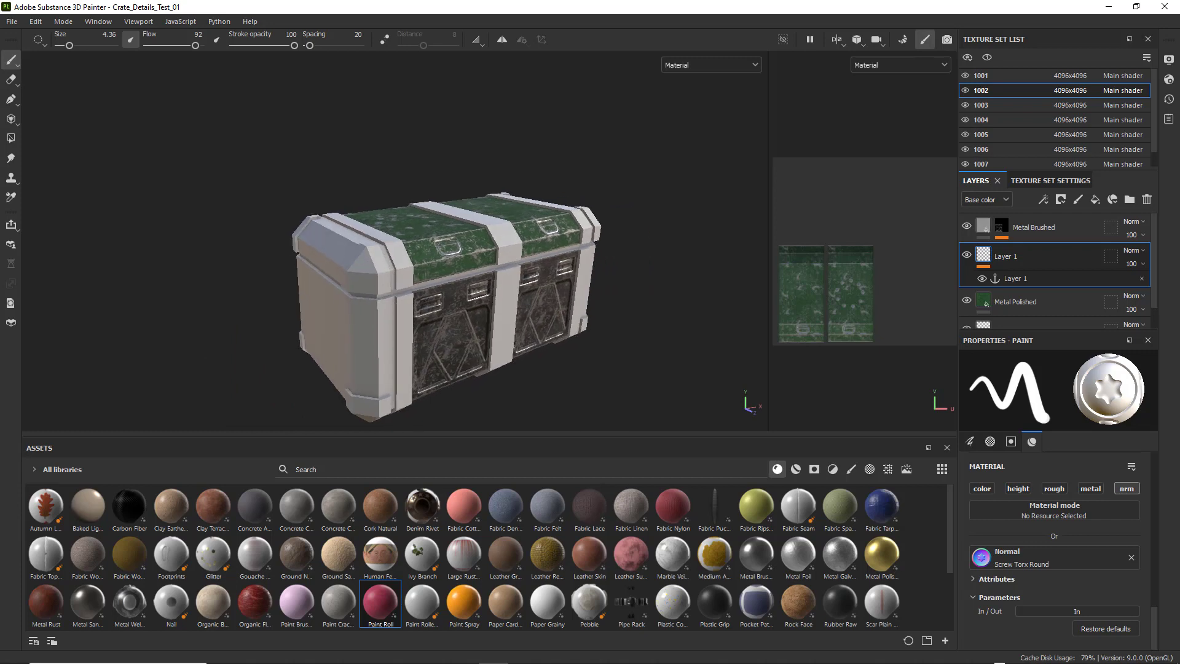
{"action": "left_click_drag", "start_coordinate": [505, 337], "coordinate": [477, 296], "text": "alt"}
{"action": "right_click_drag", "start_coordinate": [544, 307], "coordinate": [638, 299], "text": "alt"}
{"action": "left_click_drag", "start_coordinate": [637, 301], "coordinate": [553, 295], "text": "alt"}
{"action": "middle_click_drag", "start_coordinate": [556, 296], "coordinate": [516, 282], "text": "alt"}
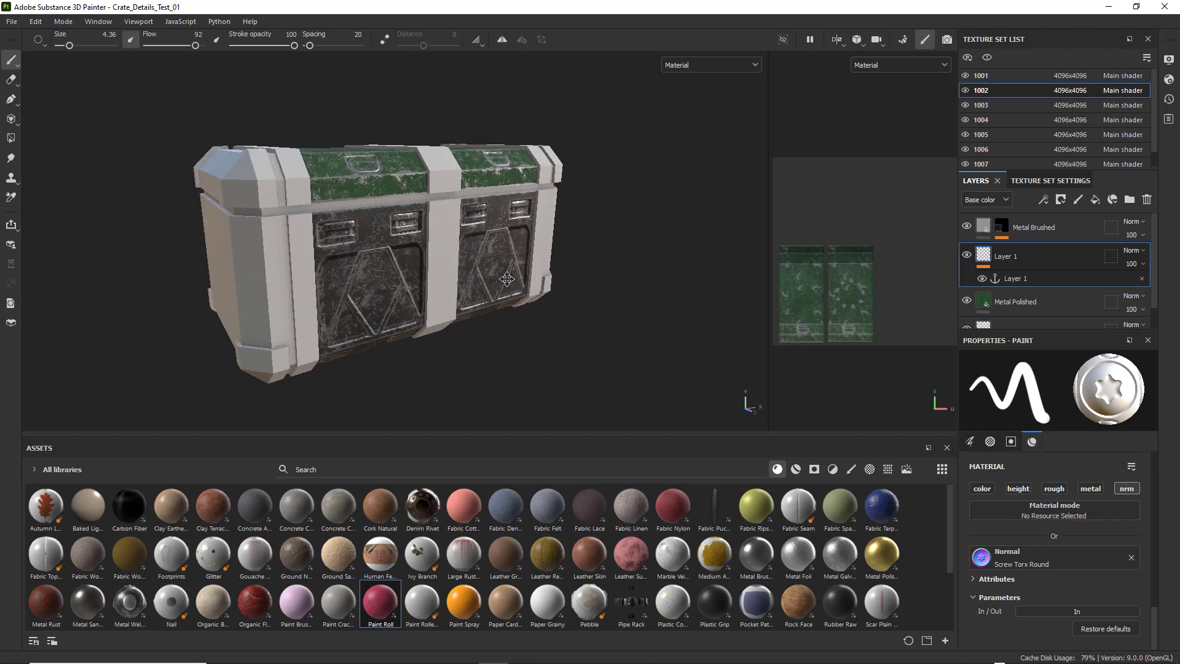
{"action": "right_click_drag", "start_coordinate": [518, 282], "coordinate": [562, 281], "text": "alt"}
{"action": "mouse_move", "coordinate": [554, 280]}
{"action": "left_mouse_down", "text": "alt"}
{"action": "mouse_move", "coordinate": [581, 282]}
{"action": "mouse_move", "coordinate": [570, 267]}
{"action": "left_mouse_up", "text": "alt"}
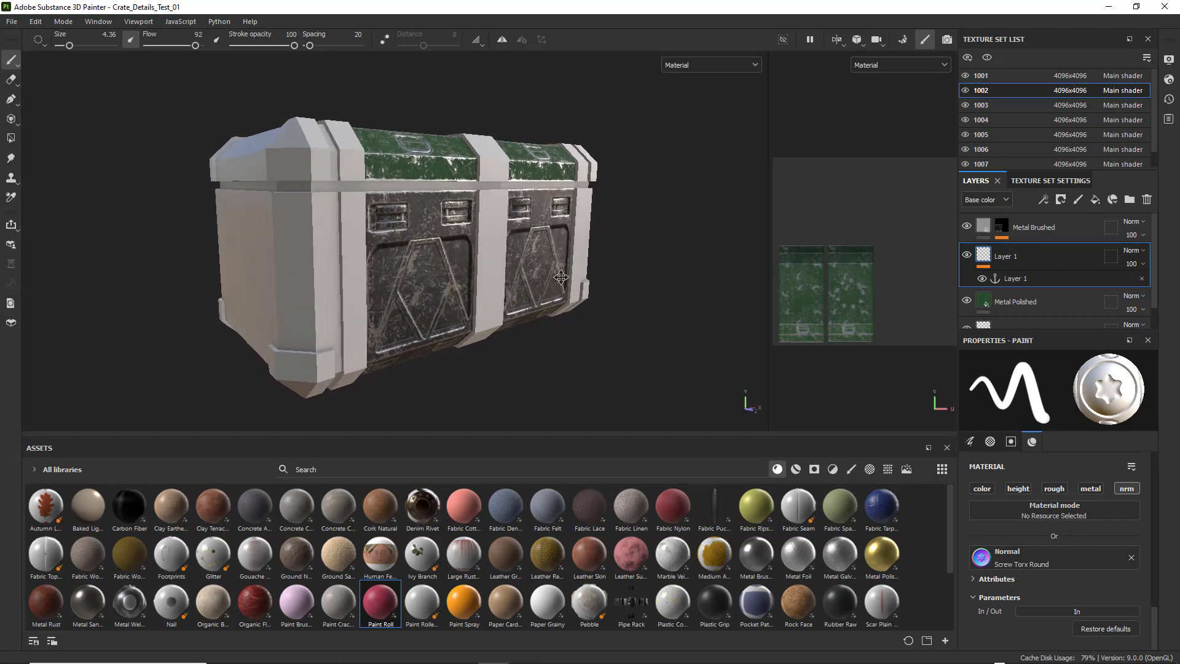
{"action": "middle_click_drag", "start_coordinate": [570, 266], "coordinate": [557, 280], "text": "alt"}
{"action": "left_click_drag", "start_coordinate": [557, 279], "coordinate": [552, 296], "text": "alt"}
{"action": "middle_click_drag", "start_coordinate": [552, 296], "coordinate": [562, 264], "text": "alt"}
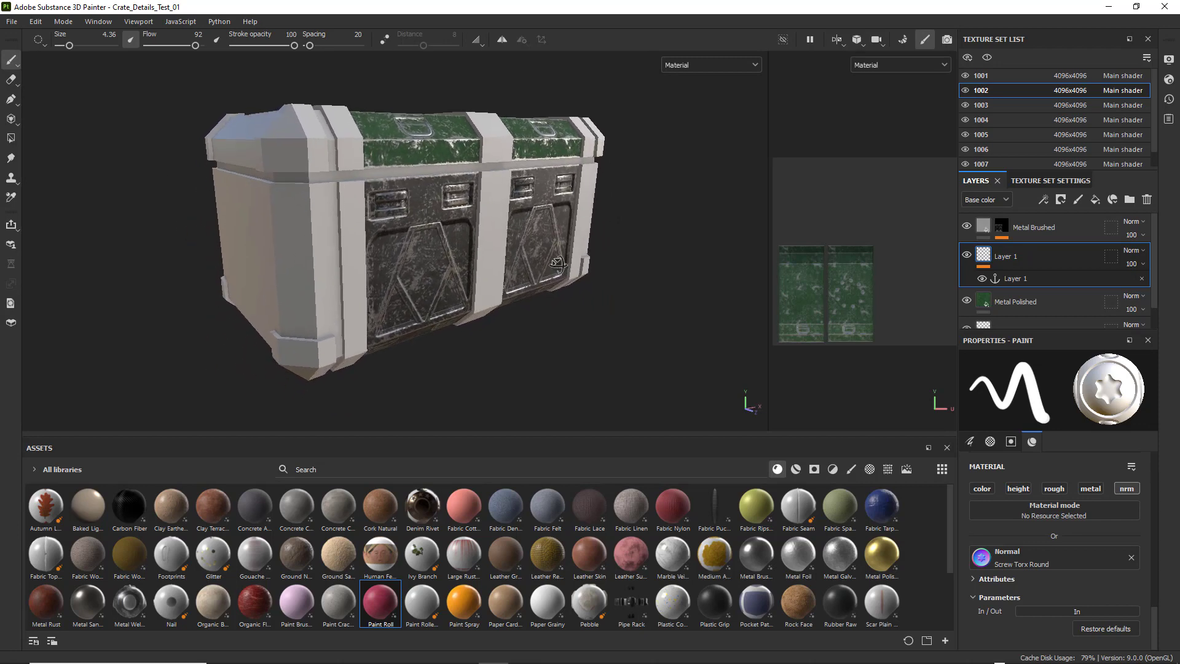
{"action": "left_click_drag", "start_coordinate": [562, 264], "coordinate": [557, 267], "text": "alt"}
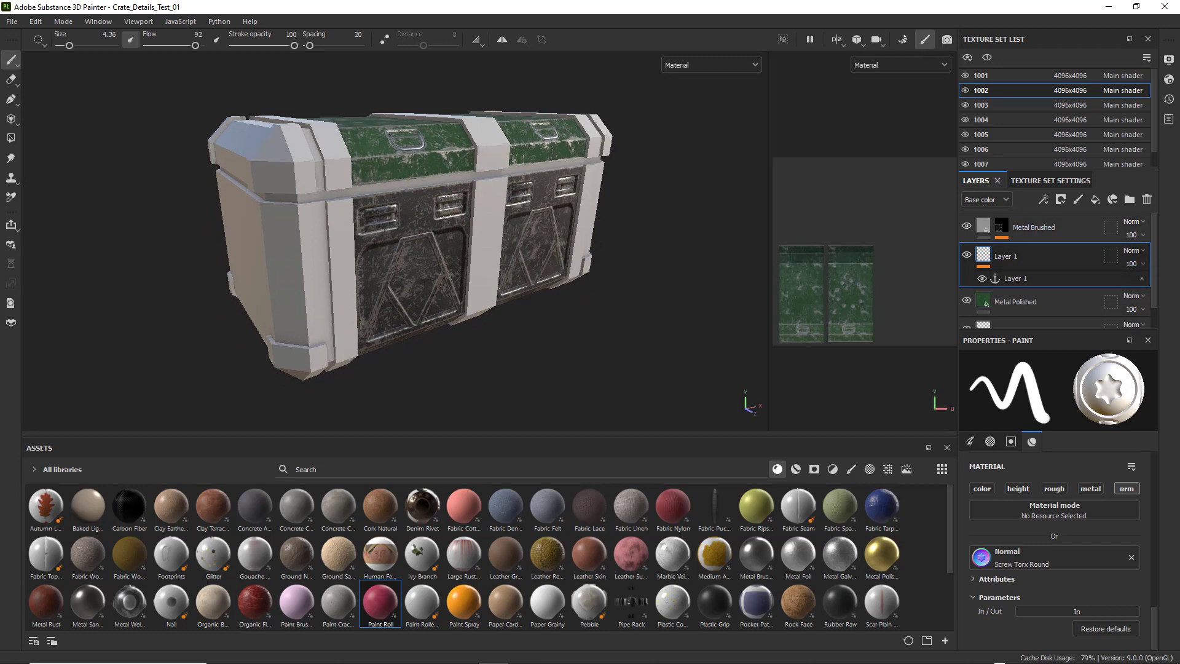
{"action": "left_click_drag", "start_coordinate": [434, 301], "coordinate": [426, 298], "text": "alt"}
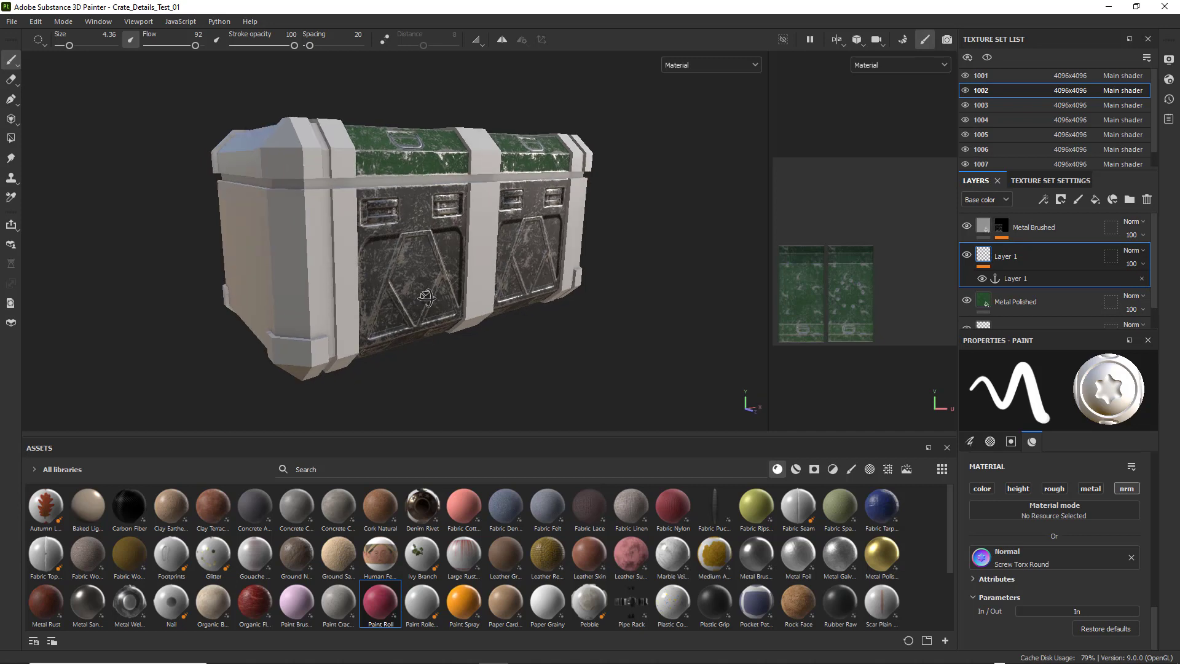
{"action": "scroll", "coordinate": [473, 229], "scroll_direction": "up", "scroll_amount": 3}
{"action": "scroll", "coordinate": [449, 196], "scroll_direction": "up", "scroll_amount": 2}
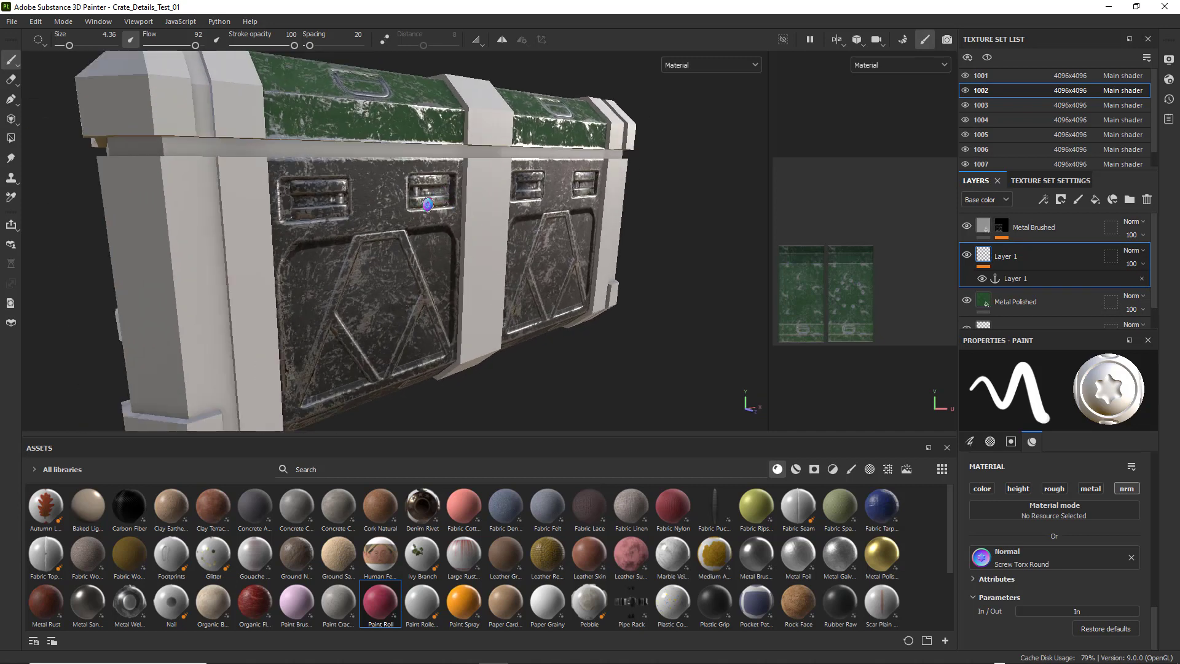
{"action": "left_click_drag", "start_coordinate": [332, 233], "coordinate": [421, 258], "text": "alt"}
{"action": "scroll", "coordinate": [337, 237], "scroll_direction": "down", "scroll_amount": 2}
{"action": "scroll", "coordinate": [338, 237], "scroll_direction": "down", "scroll_amount": 2}
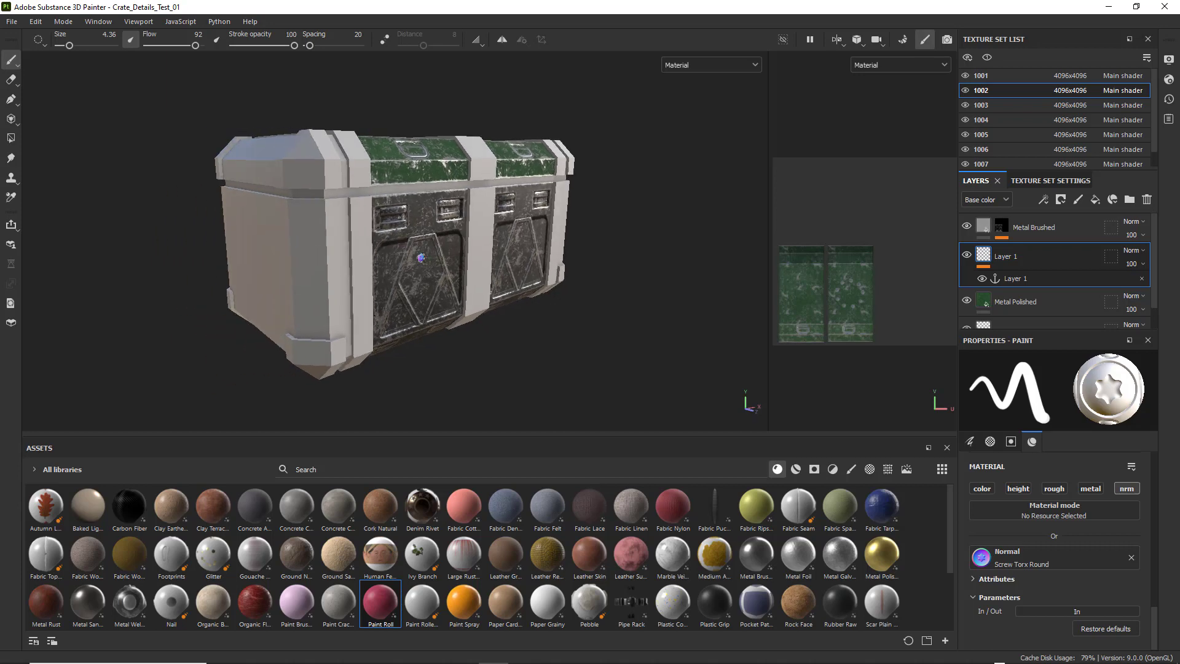
Apply the Steel Painted smart material to the untextured end section of the crate's body
{"action": "left_click", "coordinate": [799, 467]}
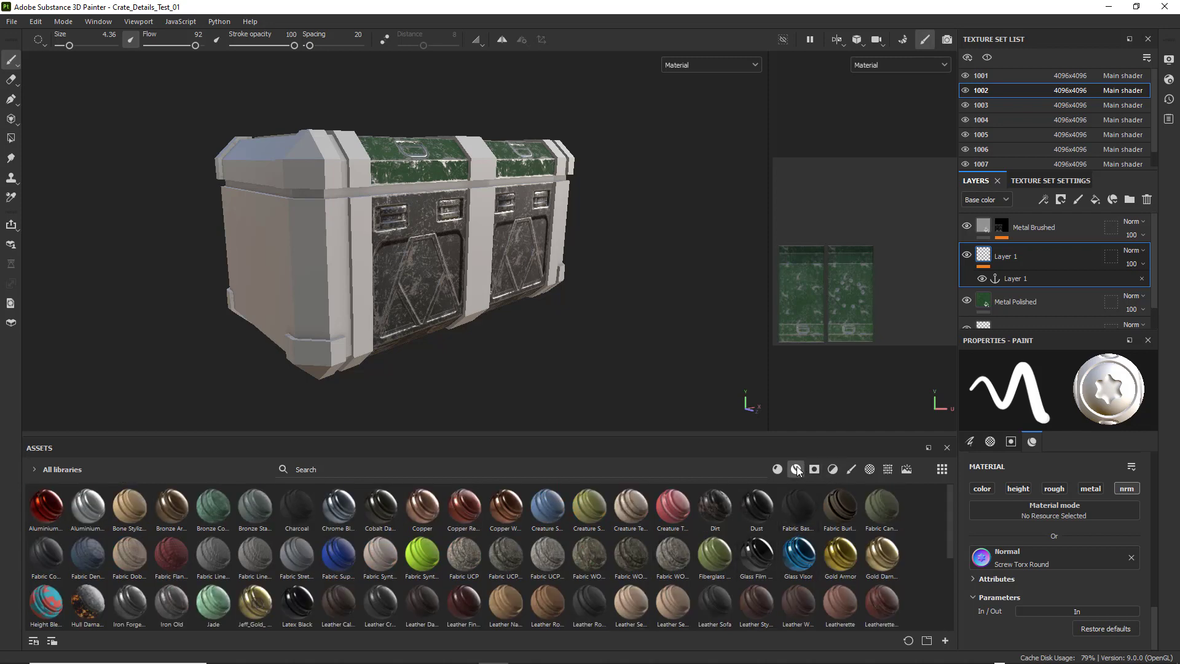
{"action": "scroll", "coordinate": [98, 522], "scroll_direction": "down", "scroll_amount": 5}
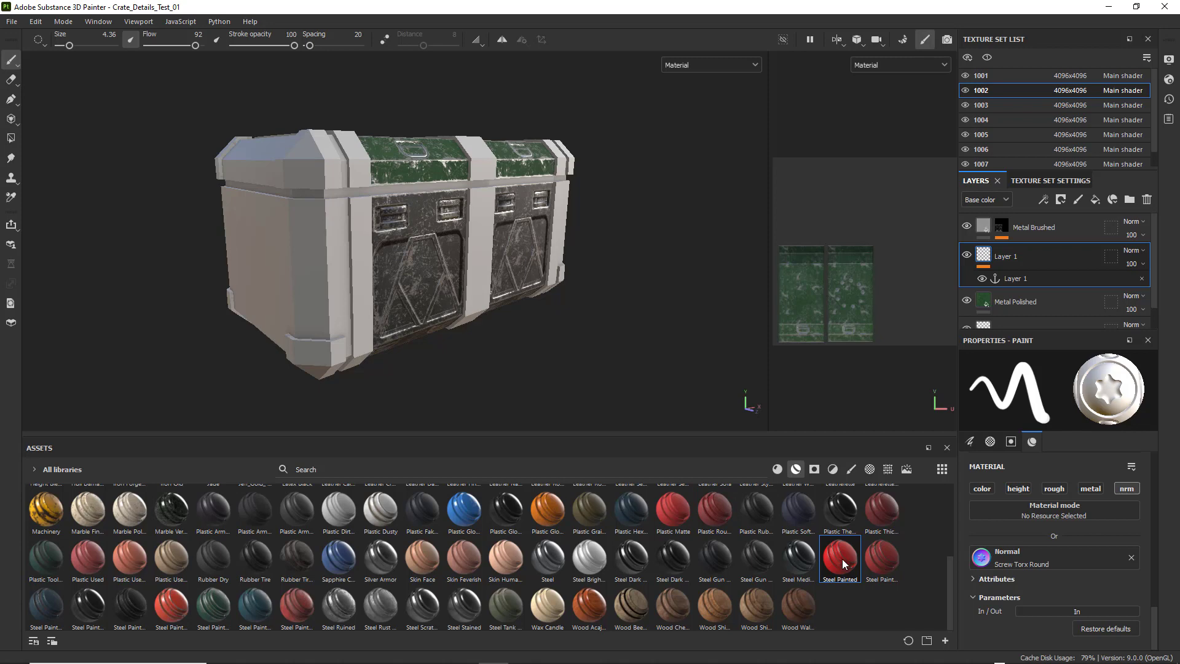
{"action": "left_click_drag", "start_coordinate": [837, 561], "coordinate": [320, 318]}
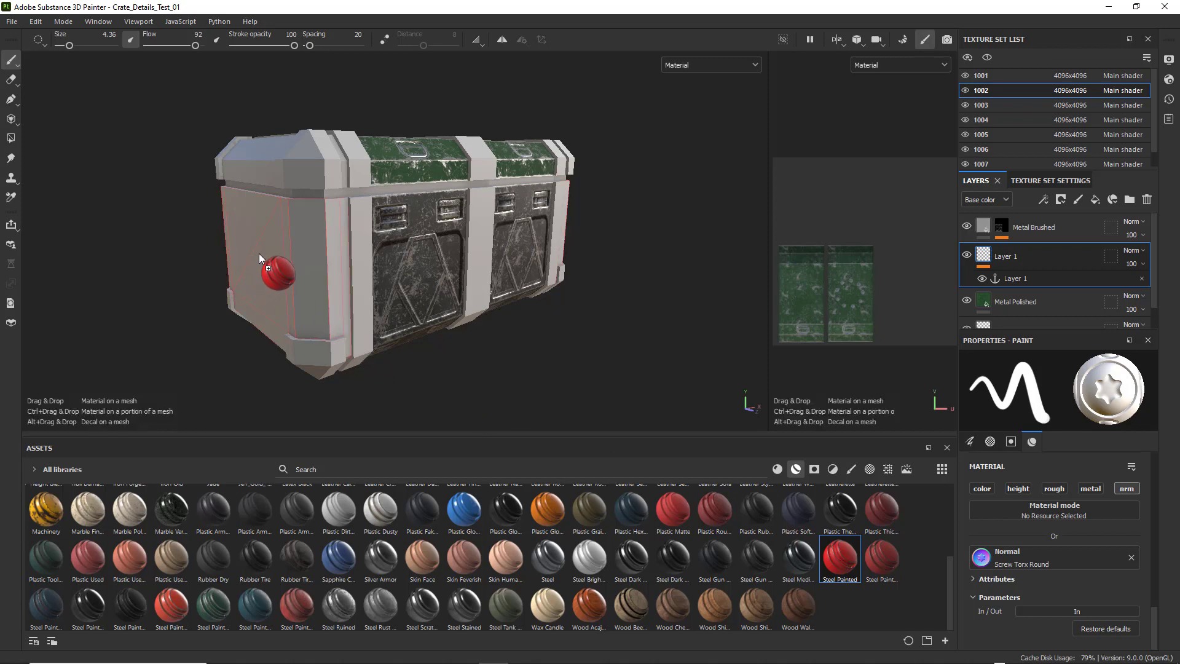
Drop the Steel Painted smart material onto the crate's body end and check the red finish from both sides
{"action": "left_click_drag", "start_coordinate": [260, 253], "coordinate": [260, 252]}
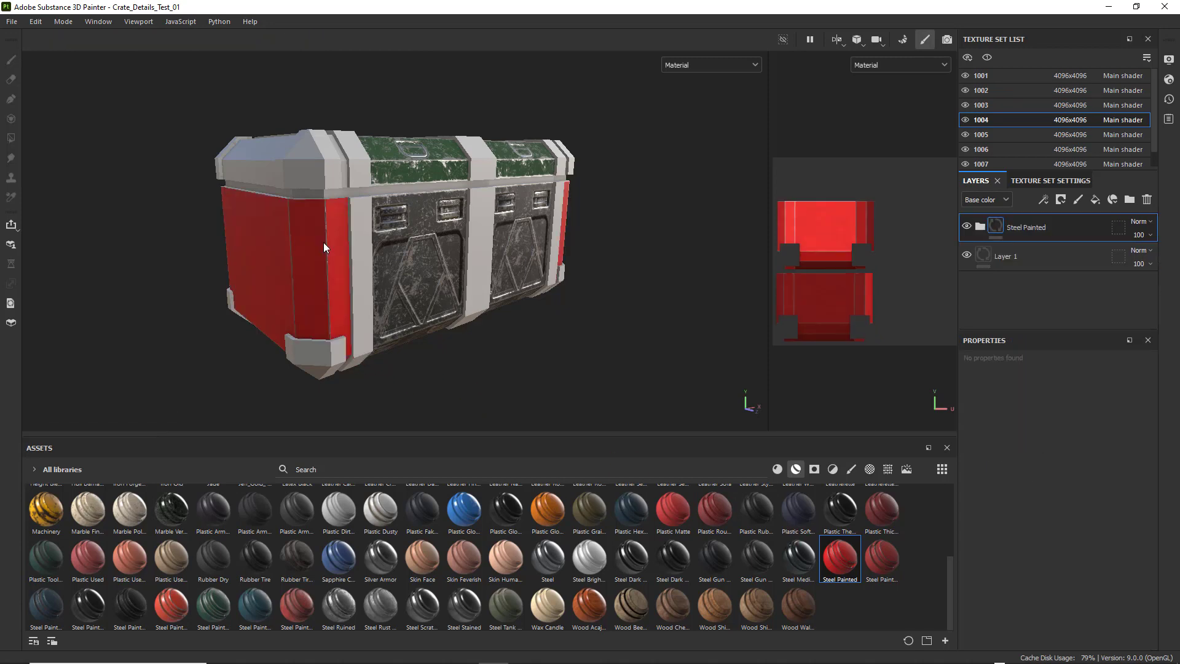
{"action": "mouse_move", "coordinate": [416, 295]}
{"action": "left_mouse_down", "text": "alt"}
{"action": "mouse_move", "coordinate": [431, 326]}
{"action": "mouse_move", "coordinate": [569, 308]}
{"action": "mouse_move", "coordinate": [390, 332]}
{"action": "mouse_move", "coordinate": [385, 305]}
{"action": "mouse_move", "coordinate": [529, 307]}
{"action": "mouse_move", "coordinate": [417, 307]}
{"action": "mouse_move", "coordinate": [459, 291]}
{"action": "mouse_move", "coordinate": [394, 279]}
{"action": "mouse_move", "coordinate": [429, 253]}
{"action": "mouse_move", "coordinate": [440, 264]}
{"action": "left_mouse_up", "text": "alt"}
{"action": "left_click", "coordinate": [484, 265]}
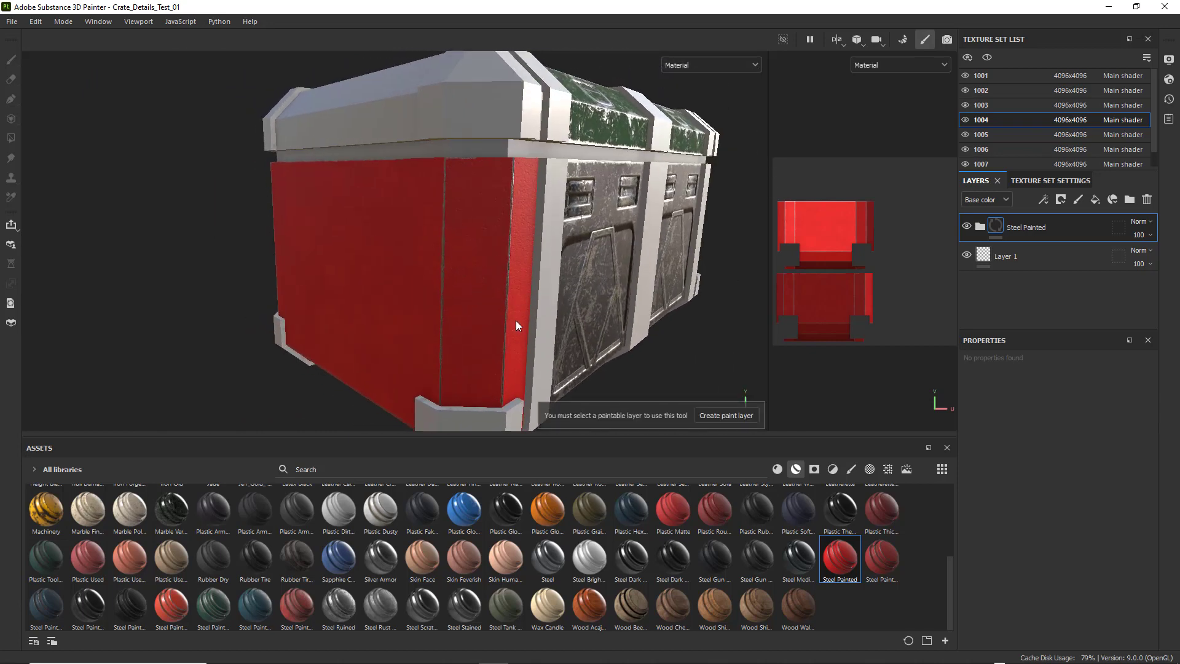
{"action": "scroll", "coordinate": [509, 332], "scroll_direction": "down", "scroll_amount": 2}
{"action": "scroll", "coordinate": [507, 331], "scroll_direction": "down", "scroll_amount": 1}
{"action": "left_click_drag", "start_coordinate": [507, 331], "coordinate": [524, 289], "text": "alt"}
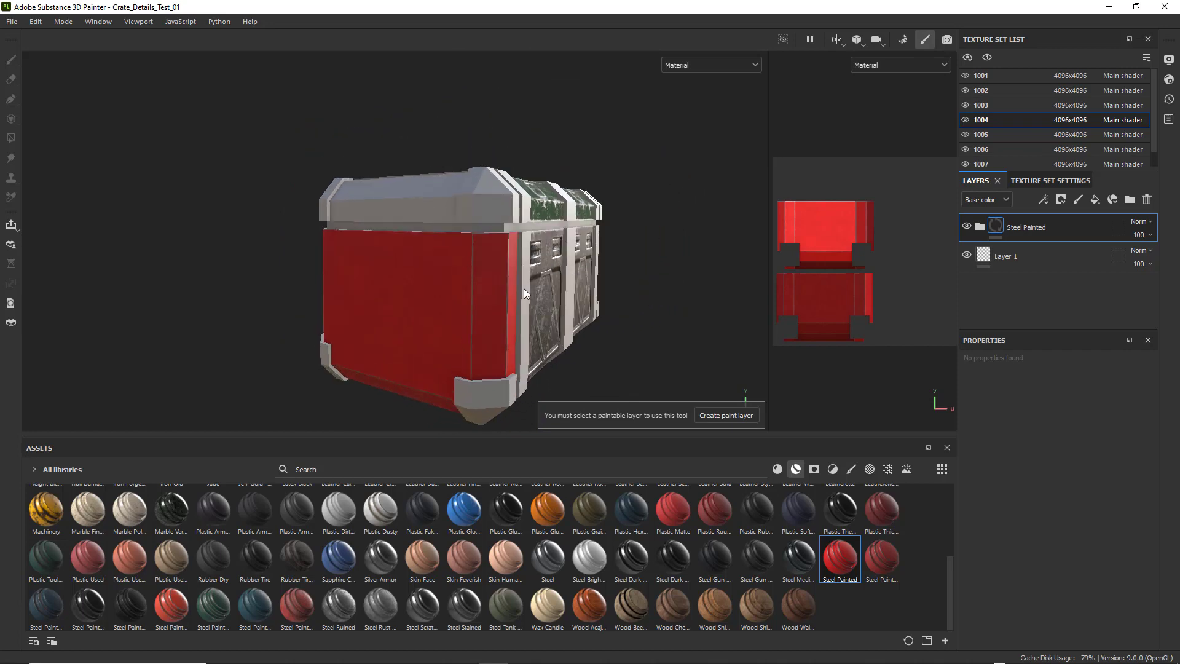
{"action": "middle_click_drag", "start_coordinate": [523, 288], "coordinate": [501, 268], "text": "alt"}
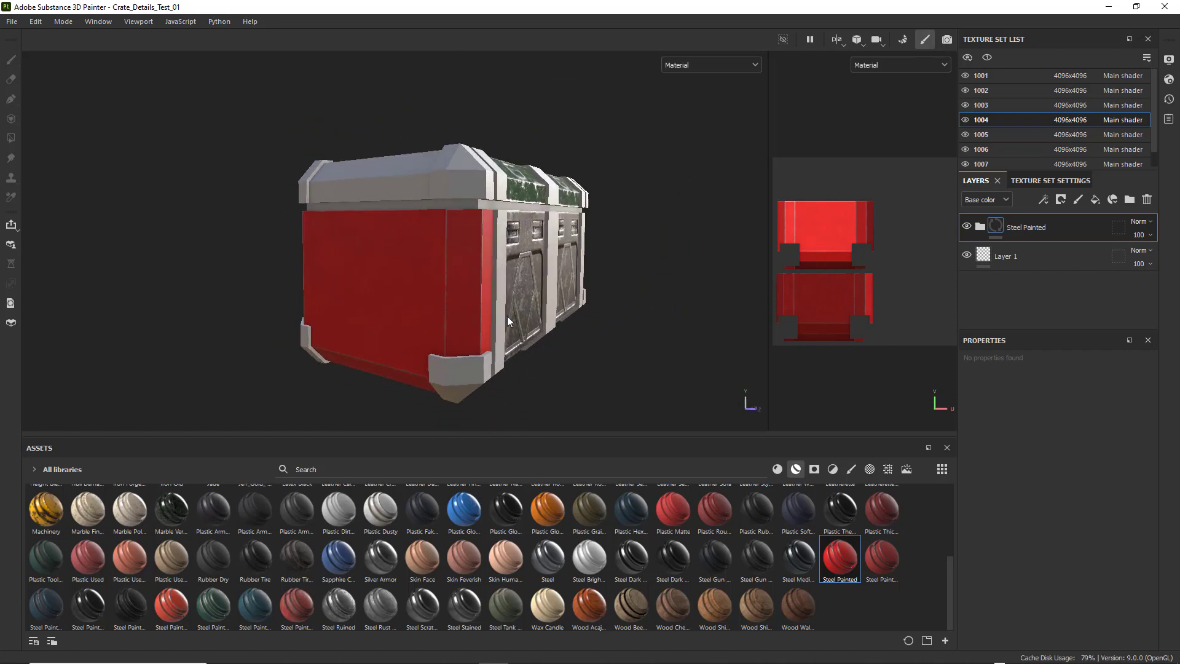
{"action": "mouse_move", "coordinate": [570, 258]}
{"action": "left_mouse_down", "text": "alt"}
{"action": "mouse_move", "coordinate": [511, 254]}
{"action": "mouse_move", "coordinate": [438, 333]}
{"action": "mouse_move", "coordinate": [440, 297]}
{"action": "mouse_move", "coordinate": [267, 291]}
{"action": "mouse_move", "coordinate": [564, 324]}
{"action": "mouse_move", "coordinate": [464, 327]}
{"action": "mouse_move", "coordinate": [484, 328]}
{"action": "mouse_move", "coordinate": [435, 295]}
{"action": "left_mouse_up", "text": "alt"}
{"action": "scroll", "coordinate": [422, 360], "scroll_direction": "up", "scroll_amount": 3}
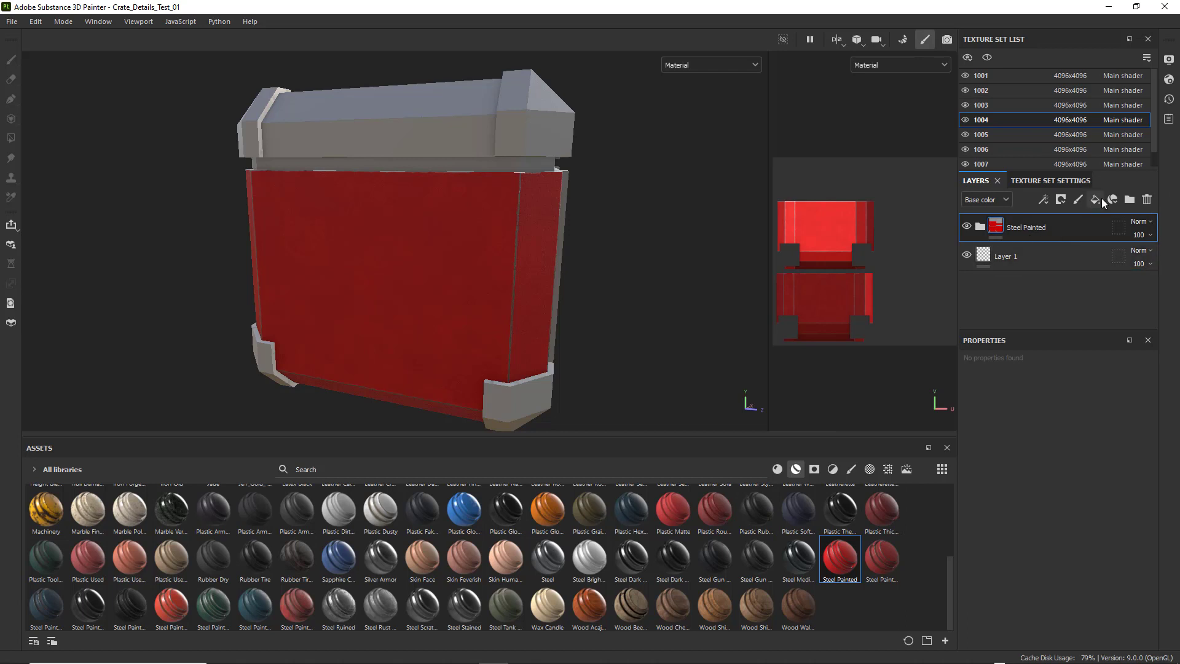
Add a paint layer above Steel Painted and stamp several small Screw Torx Round normals on the red end panel at brush size 4.36
{"action": "left_click", "coordinate": [1079, 200]}
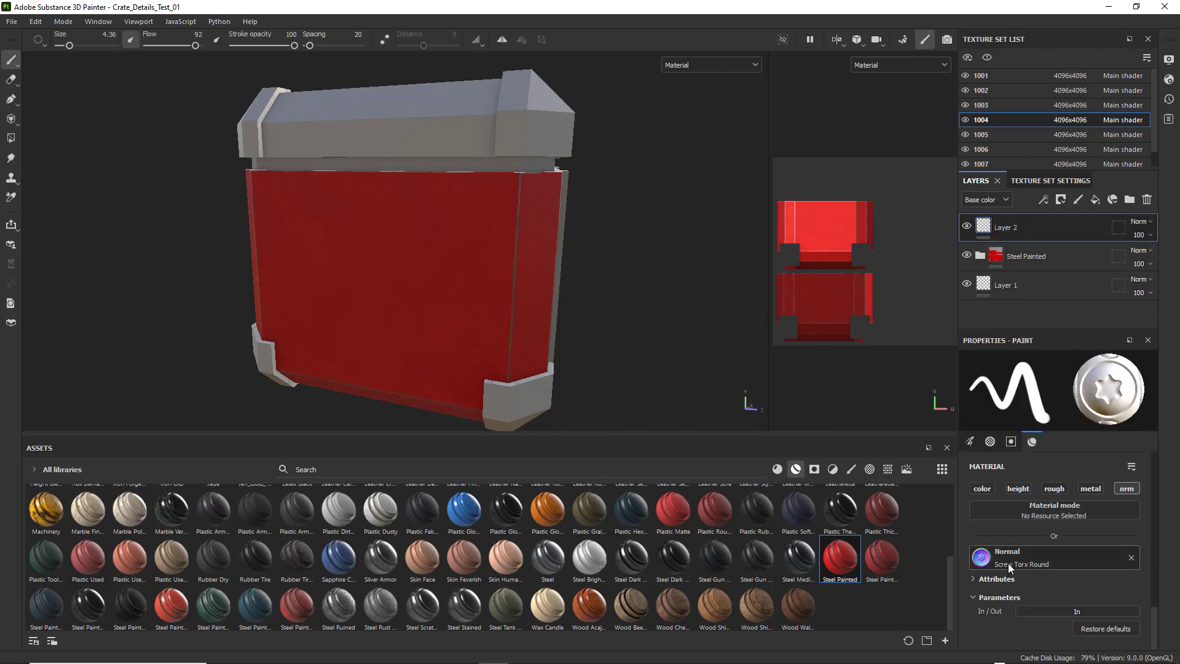
{"action": "scroll", "coordinate": [437, 308], "scroll_direction": "up", "scroll_amount": 6}
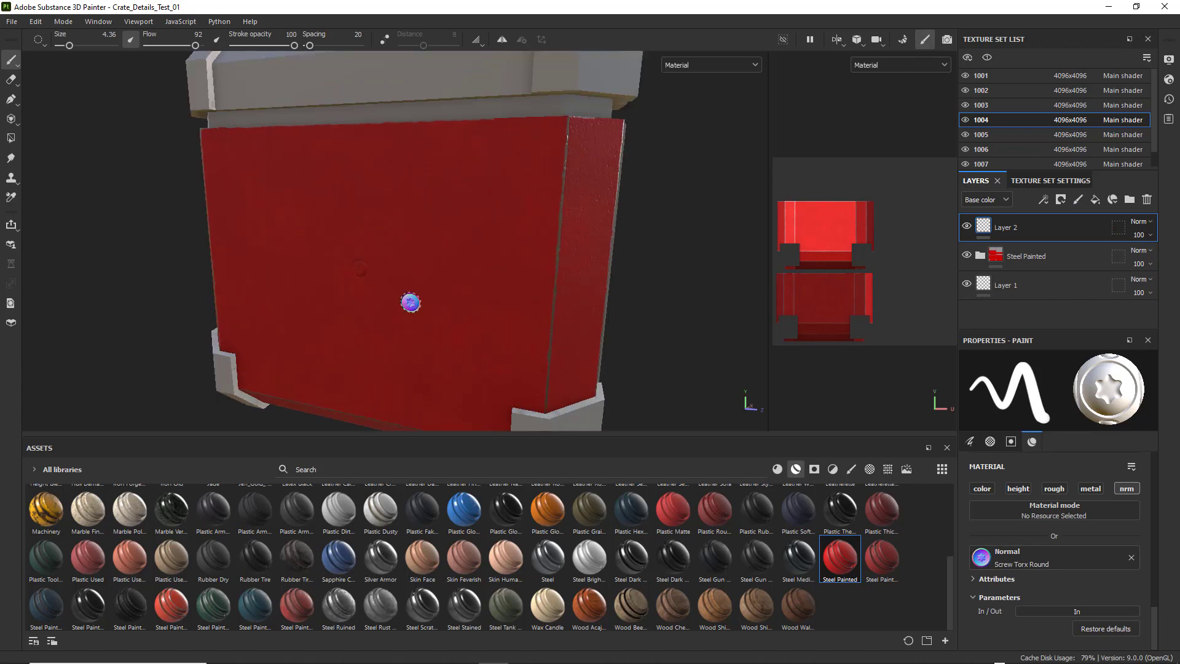
{"action": "left_click_drag", "start_coordinate": [432, 272], "coordinate": [475, 282], "text": "alt"}
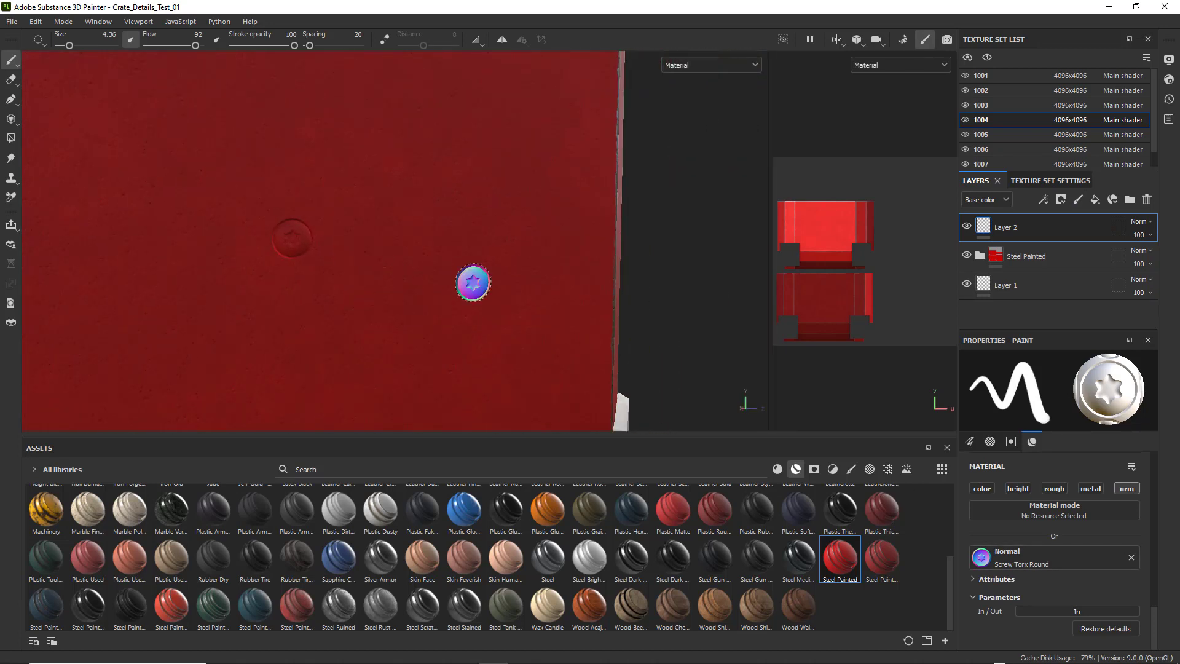
{"action": "scroll", "coordinate": [365, 266], "scroll_direction": "up", "scroll_amount": 3}
{"action": "middle_click_drag", "start_coordinate": [363, 271], "coordinate": [546, 271], "text": "alt"}
{"action": "left_click_drag", "start_coordinate": [546, 272], "coordinate": [528, 278], "text": "alt"}
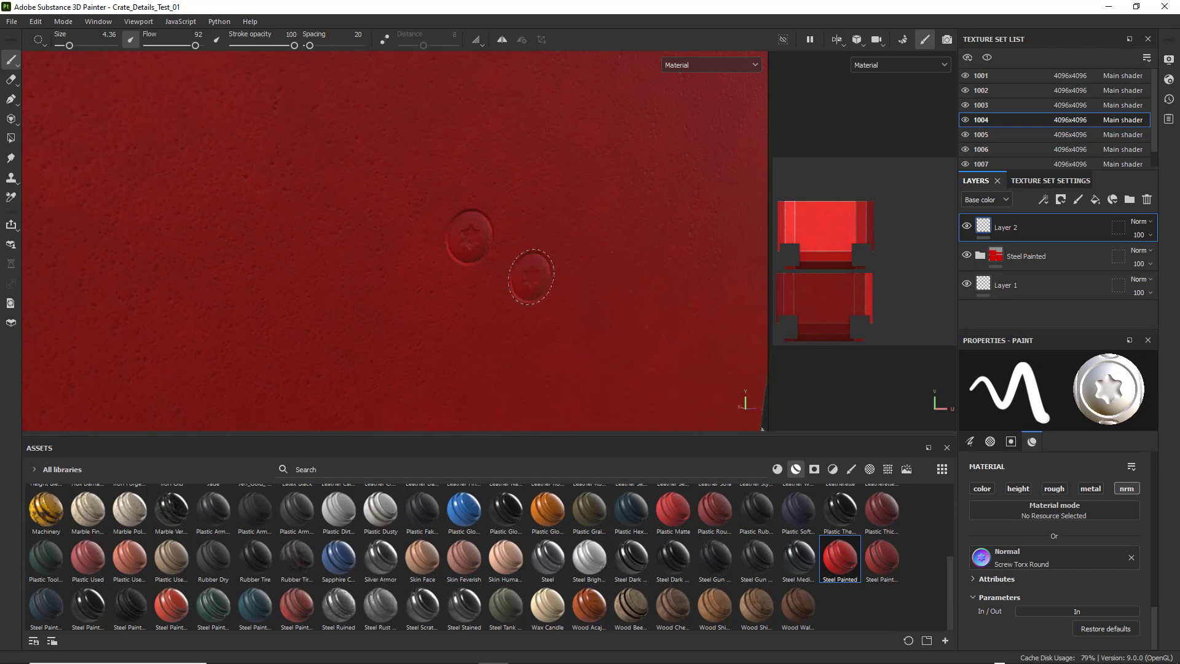
{"action": "left_click", "coordinate": [422, 338]}
{"action": "left_click", "coordinate": [387, 241]}
{"action": "scroll", "coordinate": [422, 269], "scroll_direction": "down", "scroll_amount": 5}
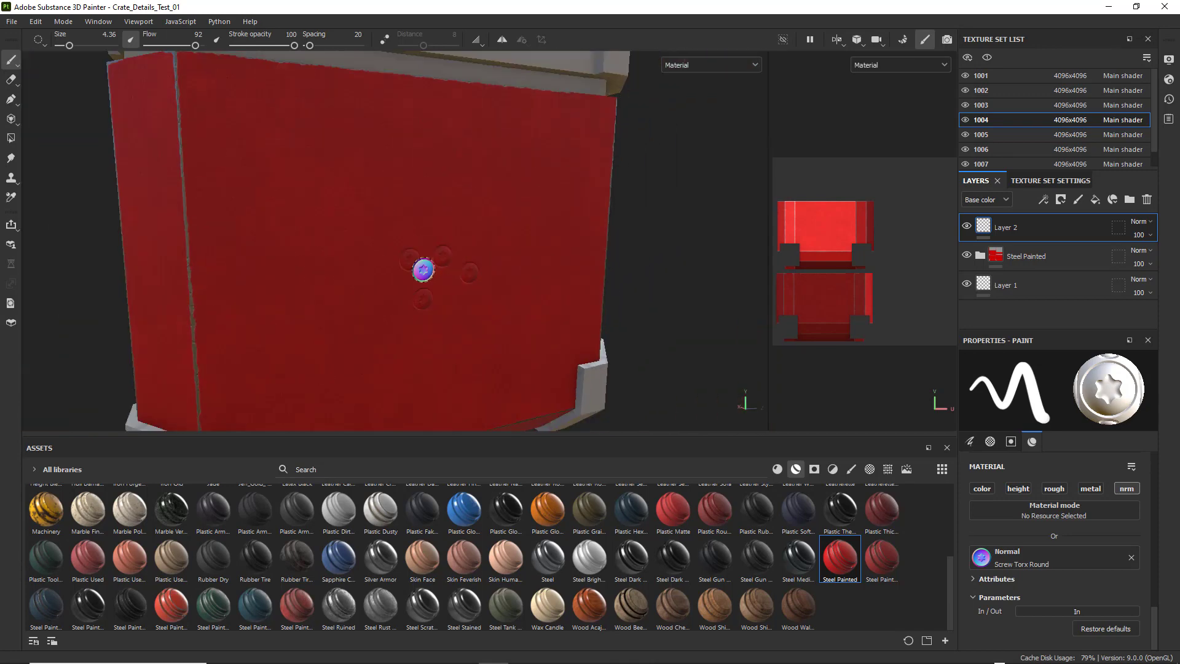
Enlarge the brush to 23.34 and try one large Torx screw stamp on the upper part of the red end panel
{"action": "scroll", "coordinate": [423, 269], "scroll_direction": "down", "scroll_amount": 3}
{"action": "right_click_drag", "start_coordinate": [381, 270], "coordinate": [414, 271], "text": "ctrl"}
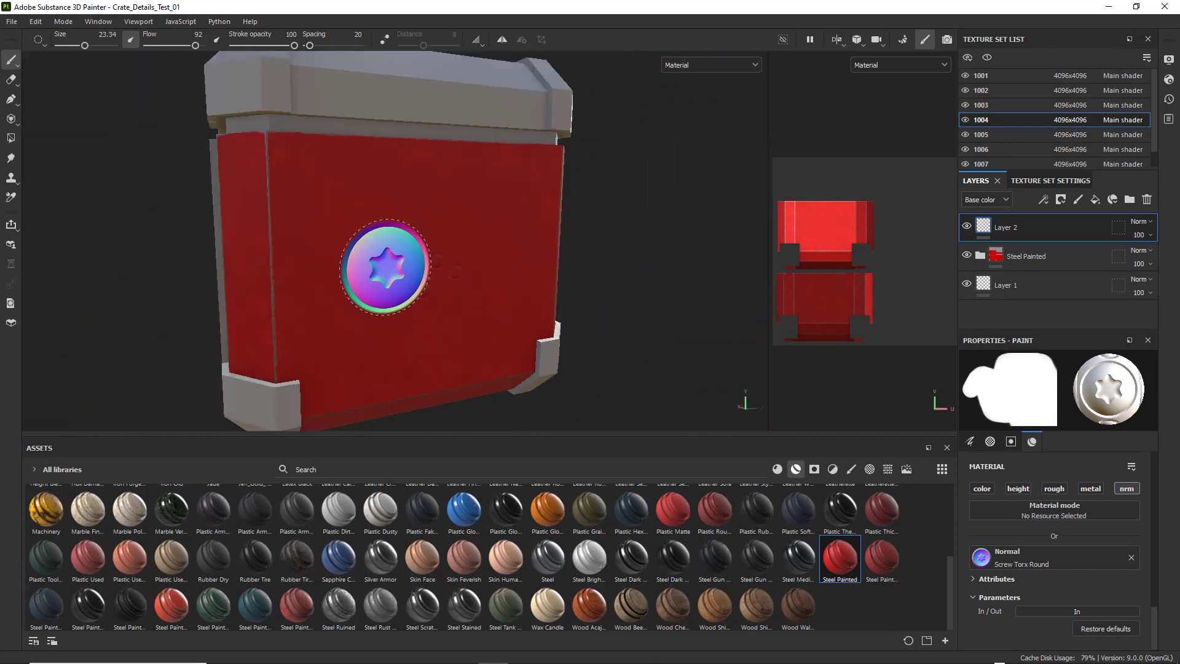
{"action": "left_click", "coordinate": [358, 205]}
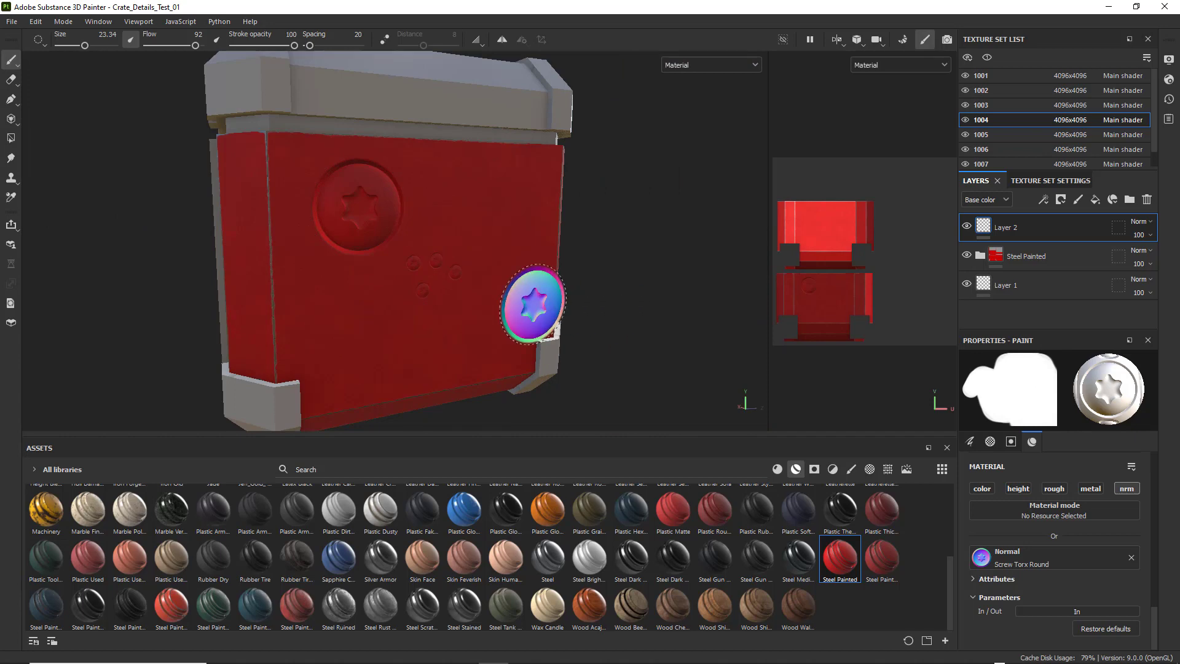
Undo the Torx stamps, the added paint layer and the Steel Painted material on the crate's end
{"action": "key", "text": "ctrl+z"}
{"action": "key", "text": "ctrl+z"}
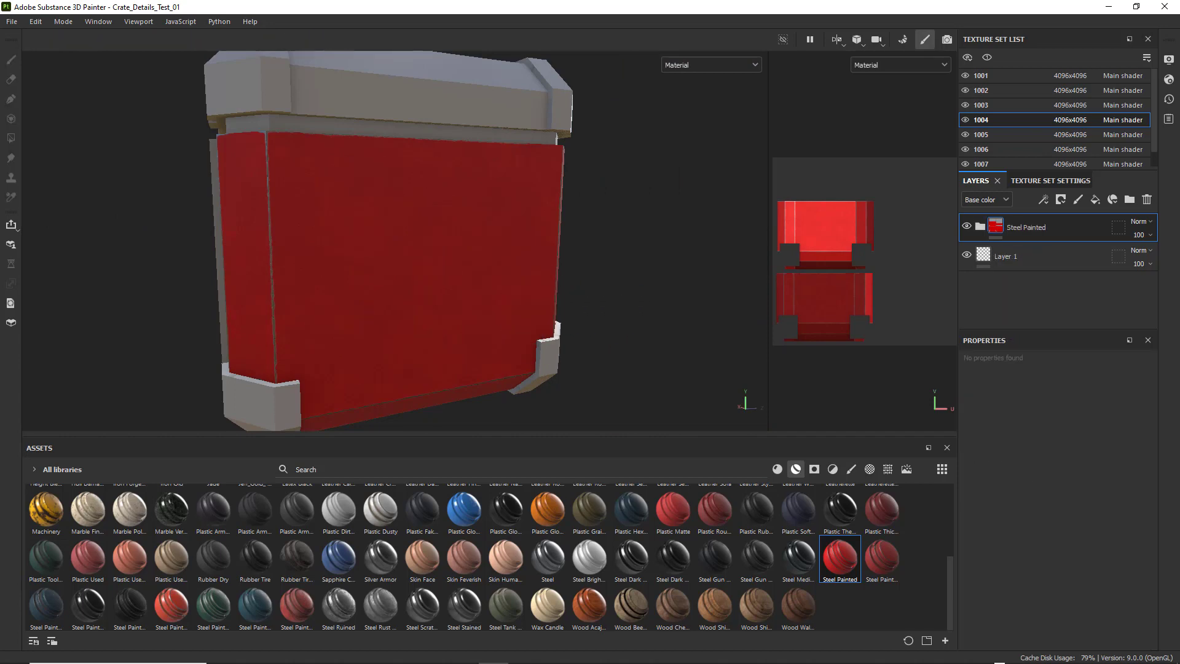
{"action": "mouse_move", "coordinate": [530, 304]}
{"action": "left_mouse_down", "text": "alt"}
{"action": "mouse_move", "coordinate": [392, 306]}
{"action": "mouse_move", "coordinate": [494, 319]}
{"action": "mouse_move", "coordinate": [338, 343]}
{"action": "mouse_move", "coordinate": [302, 334]}
{"action": "left_mouse_up", "text": "alt"}
{"action": "scroll", "coordinate": [393, 303], "scroll_direction": "up", "scroll_amount": 2}
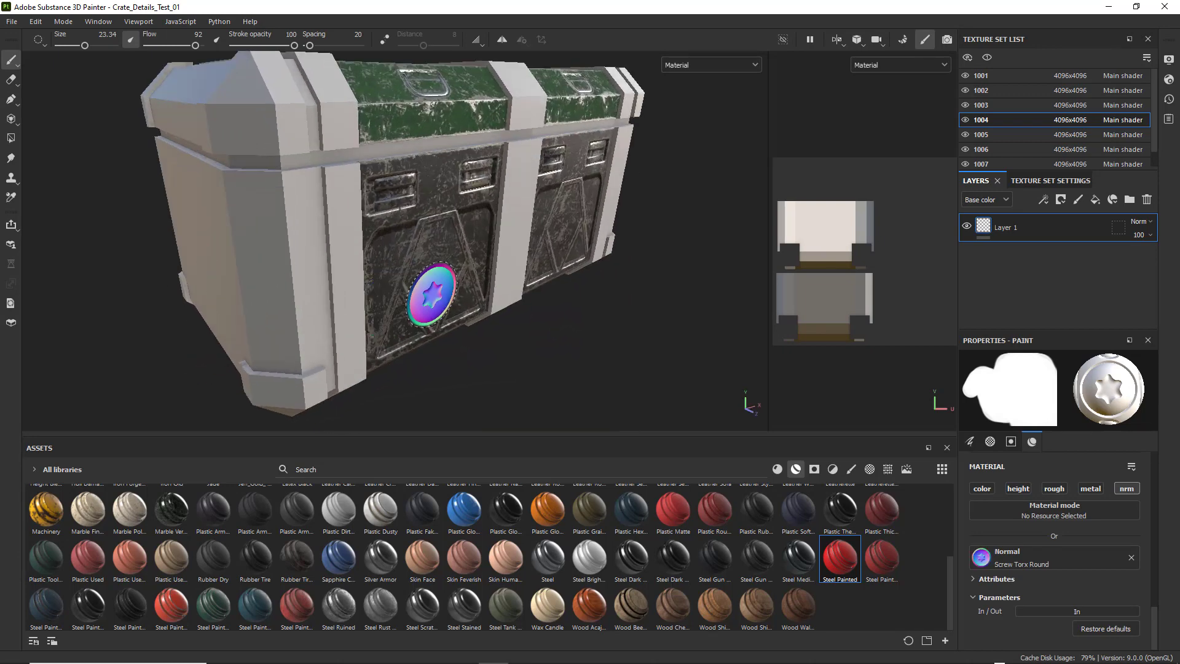
Inspect the front panels' normal details, the green lid and the bare end section up close and from farther away
{"action": "middle_click_drag", "start_coordinate": [432, 303], "coordinate": [459, 330], "text": "alt"}
{"action": "right_click_drag", "start_coordinate": [460, 335], "coordinate": [406, 281], "text": "alt"}
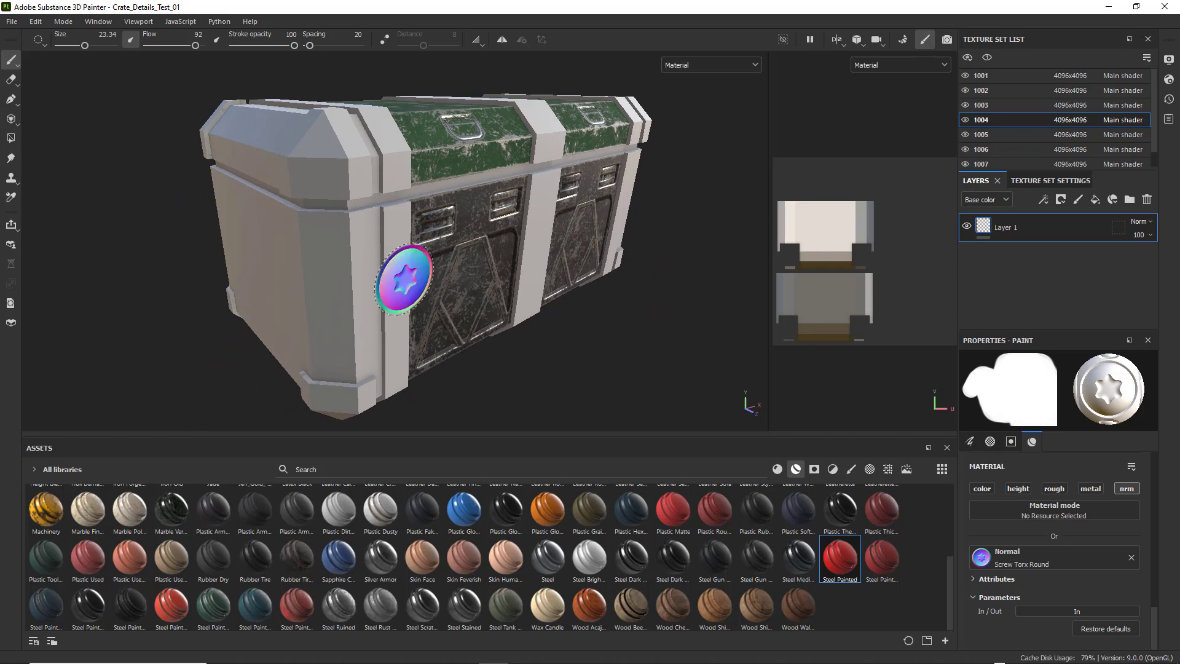
{"action": "left_click_drag", "start_coordinate": [474, 272], "coordinate": [458, 322], "text": "alt"}
{"action": "scroll", "coordinate": [485, 258], "scroll_direction": "up", "scroll_amount": 2}
{"action": "scroll", "coordinate": [479, 305], "scroll_direction": "down", "scroll_amount": 2}
{"action": "scroll", "coordinate": [465, 319], "scroll_direction": "up", "scroll_amount": 2}
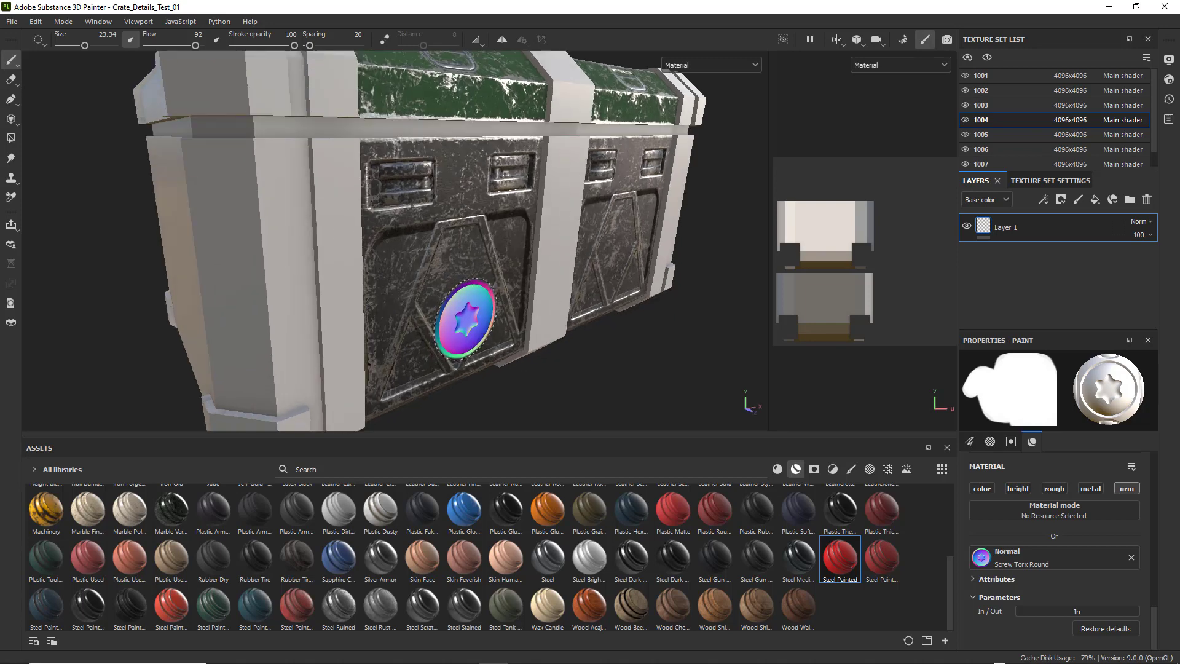
{"action": "left_click_drag", "start_coordinate": [422, 282], "coordinate": [431, 278], "text": "alt"}
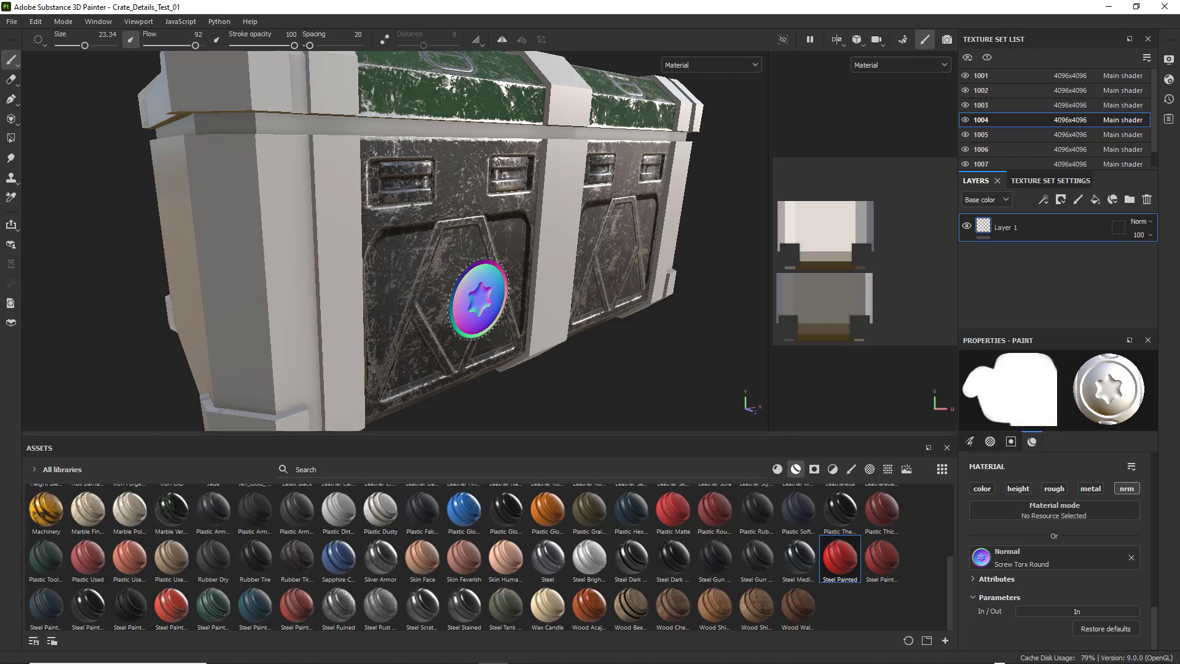
{"action": "scroll", "coordinate": [478, 298], "scroll_direction": "down", "scroll_amount": 3}
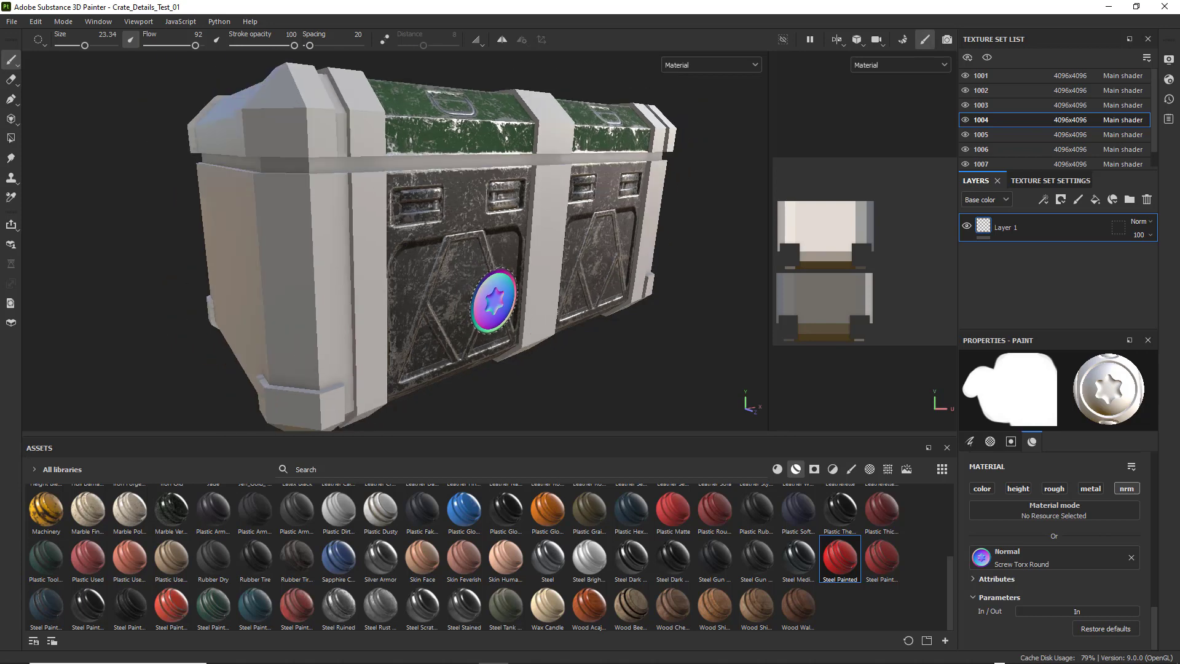
{"action": "scroll", "coordinate": [489, 301], "scroll_direction": "down", "scroll_amount": 3}
{"action": "middle_click_drag", "start_coordinate": [500, 307], "coordinate": [488, 280], "text": "alt"}
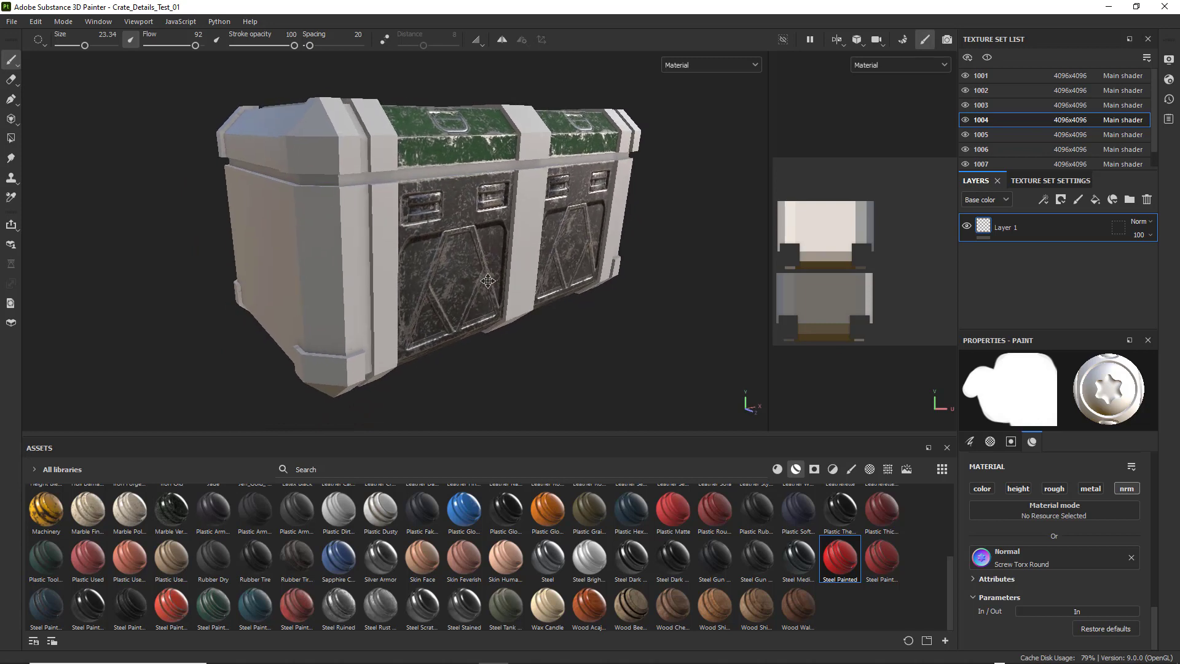